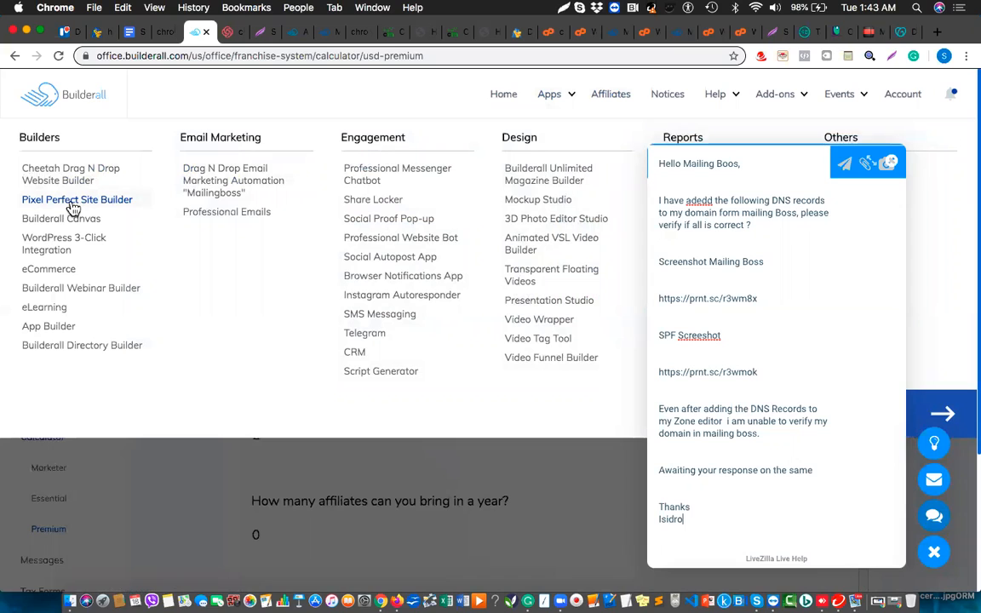
Open Pixel Perfect Site Builder from the Apps menu and close the Start Chat panel.
click(74, 204)
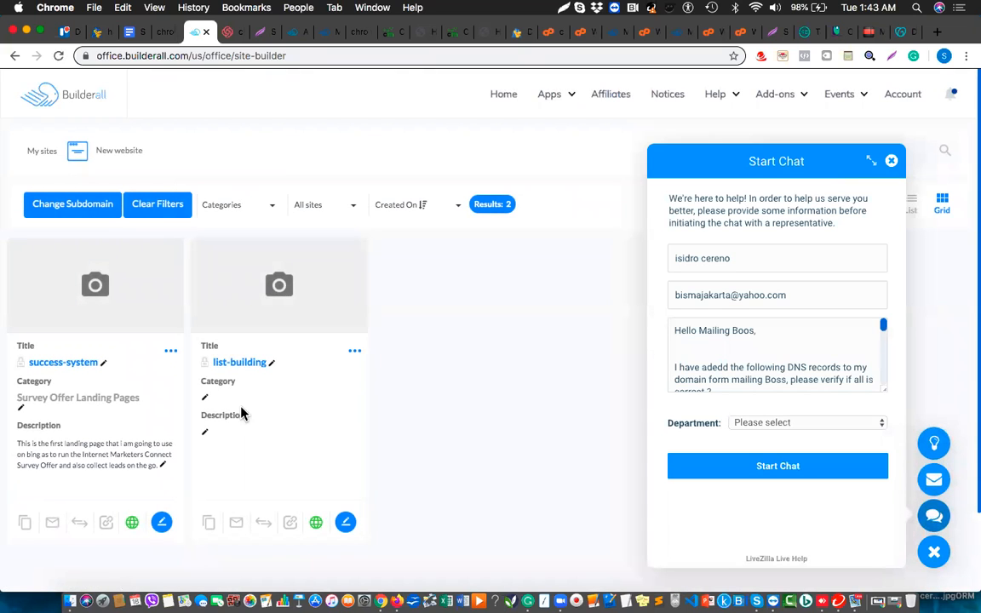
click(890, 164)
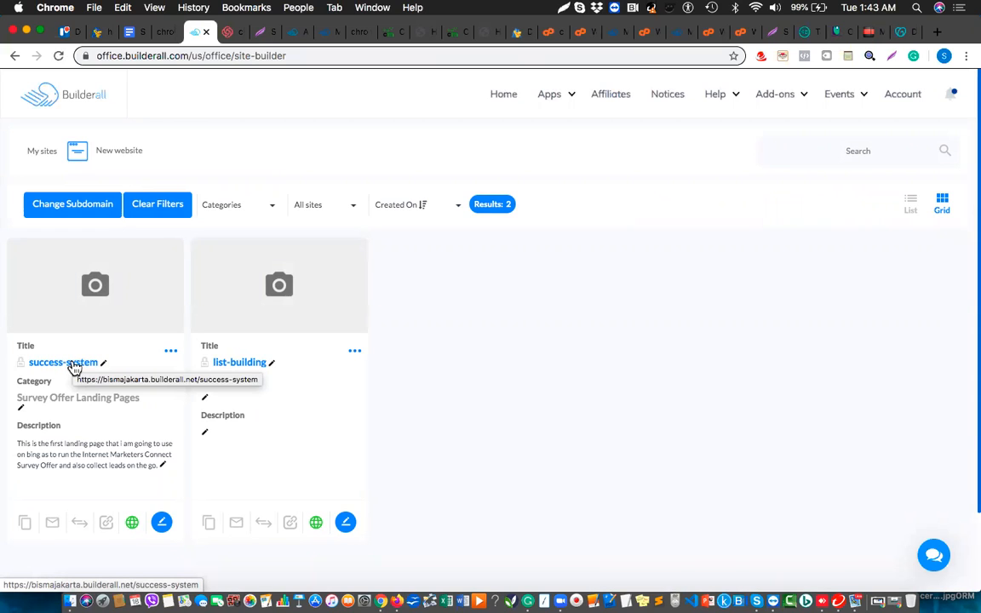
Open the success-system site in the editor and select its email signup form.
click(74, 366)
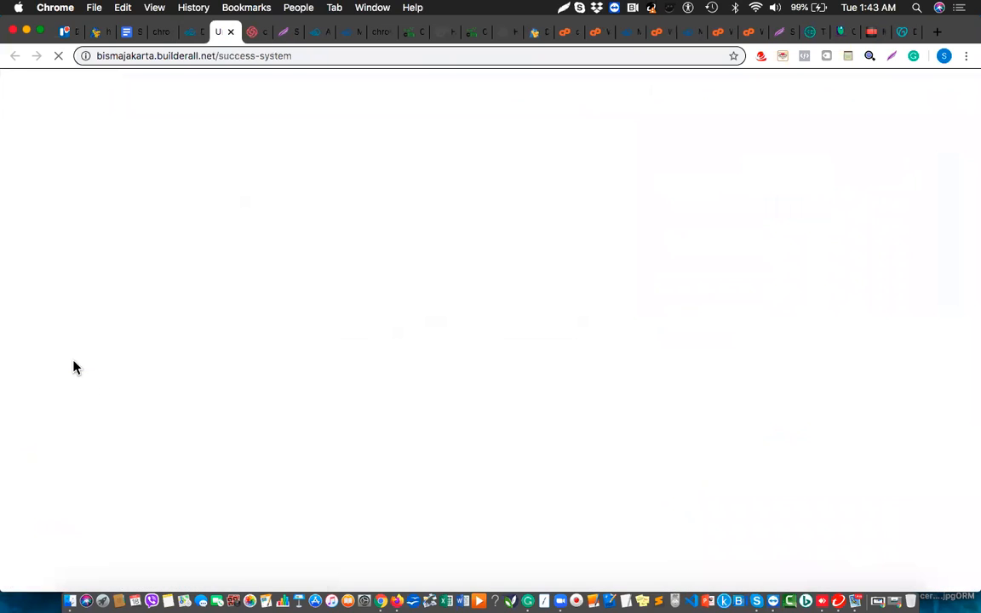
click(189, 34)
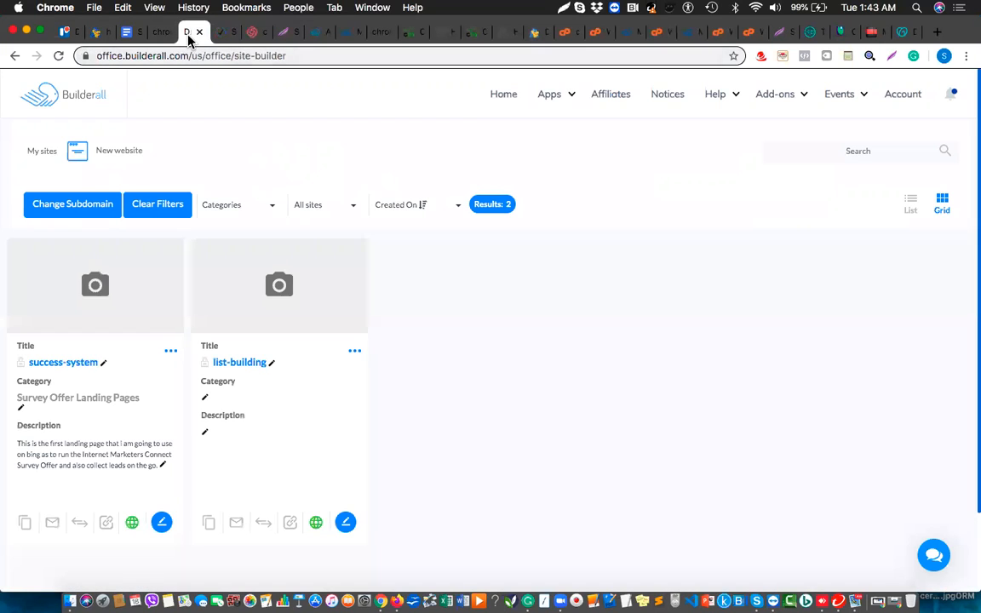
click(160, 522)
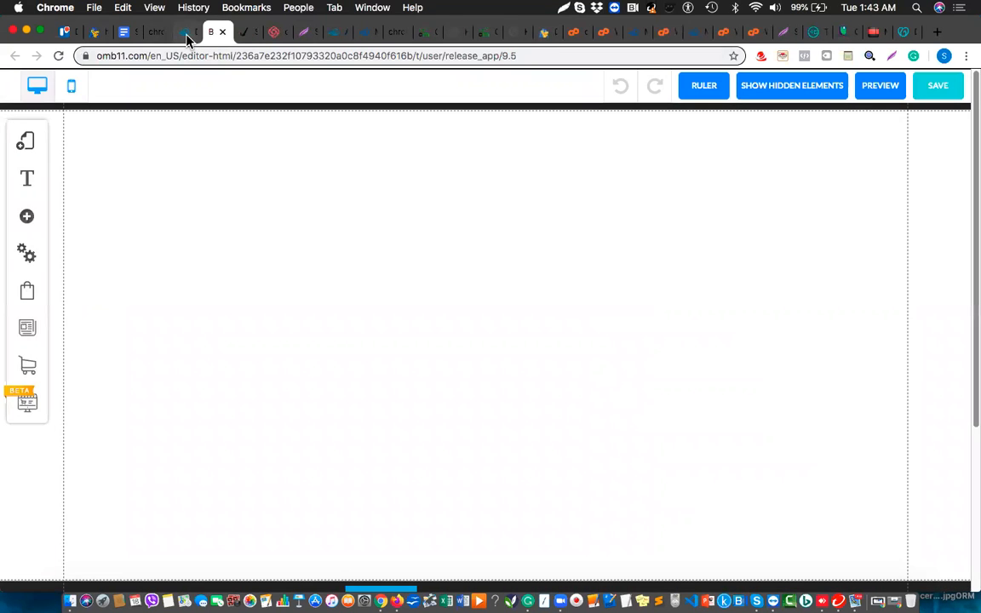
click(186, 35)
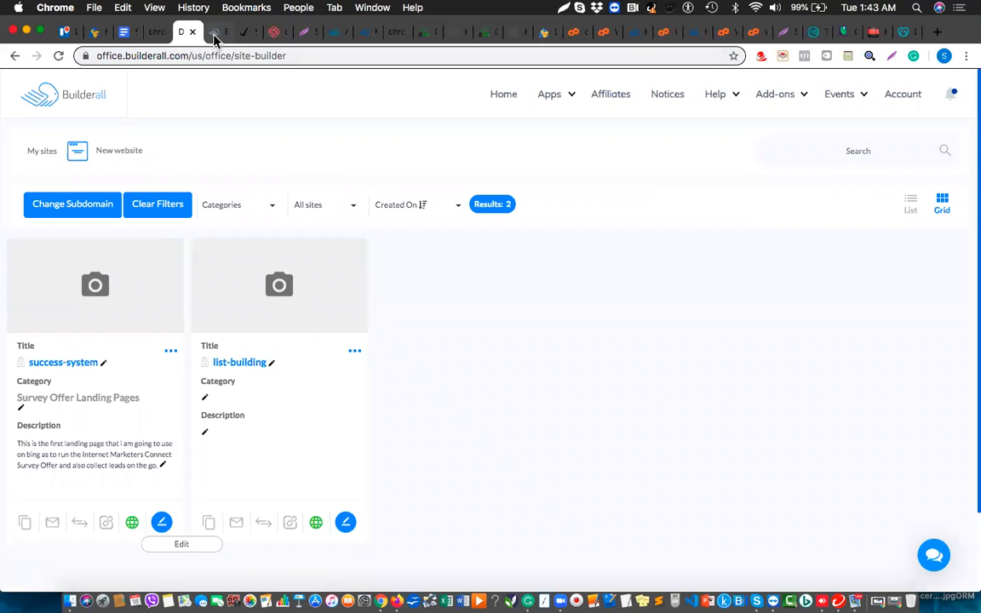
click(214, 35)
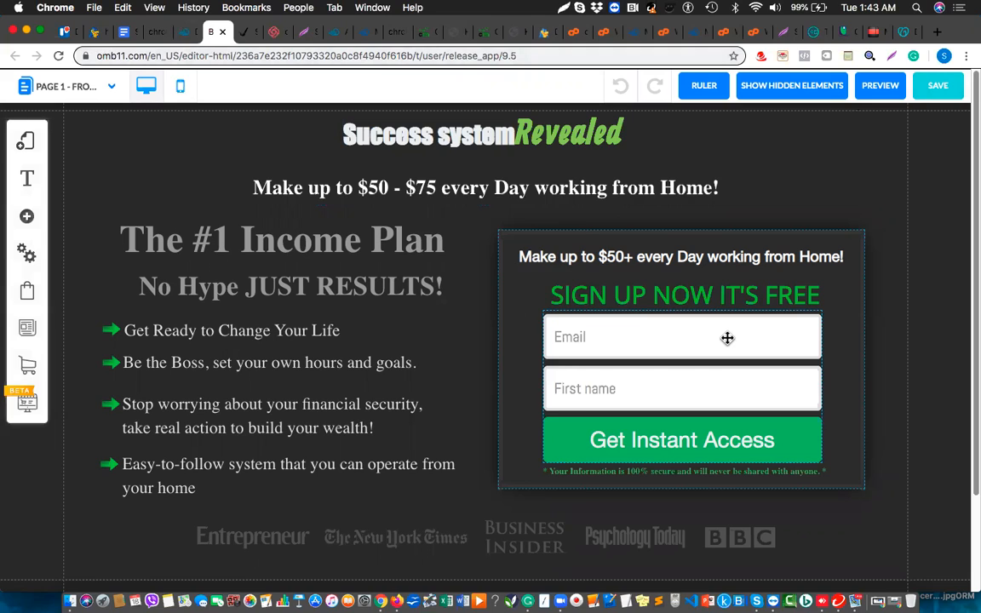
click(727, 338)
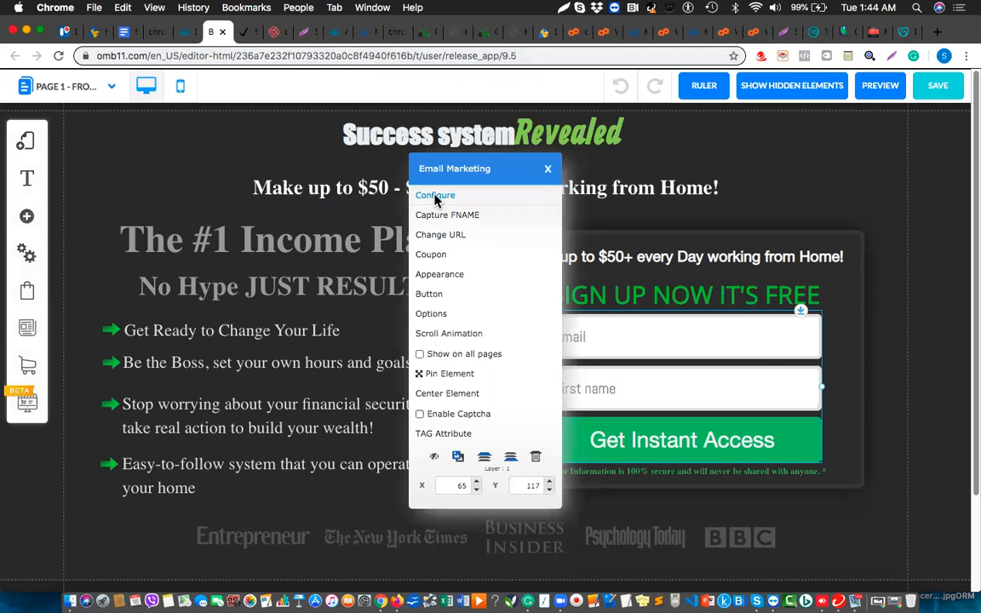
Connect the signup form to MailingBoss list 'Success System [Student Version]'.
click(435, 197)
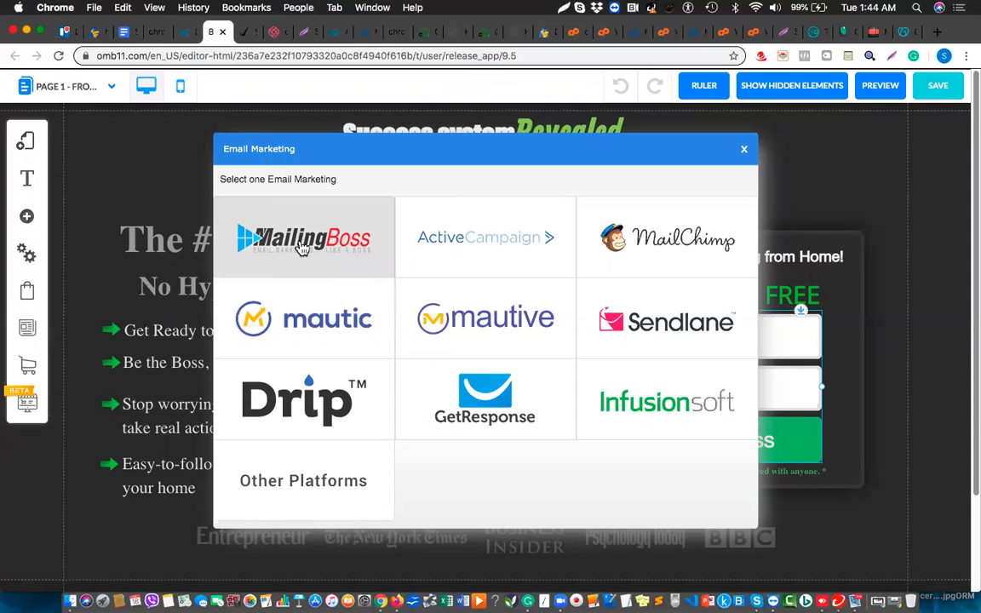
click(300, 246)
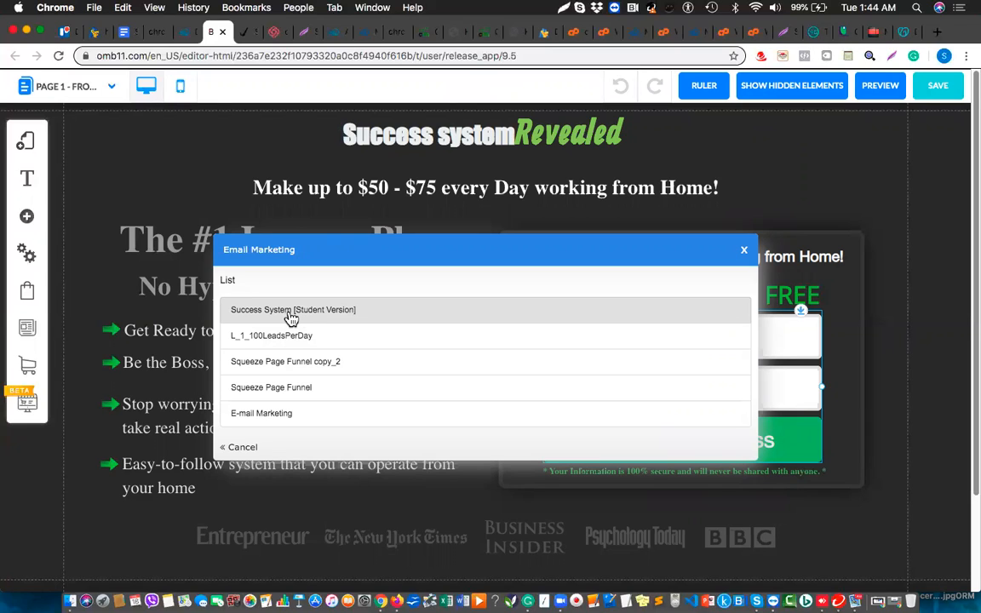
click(299, 315)
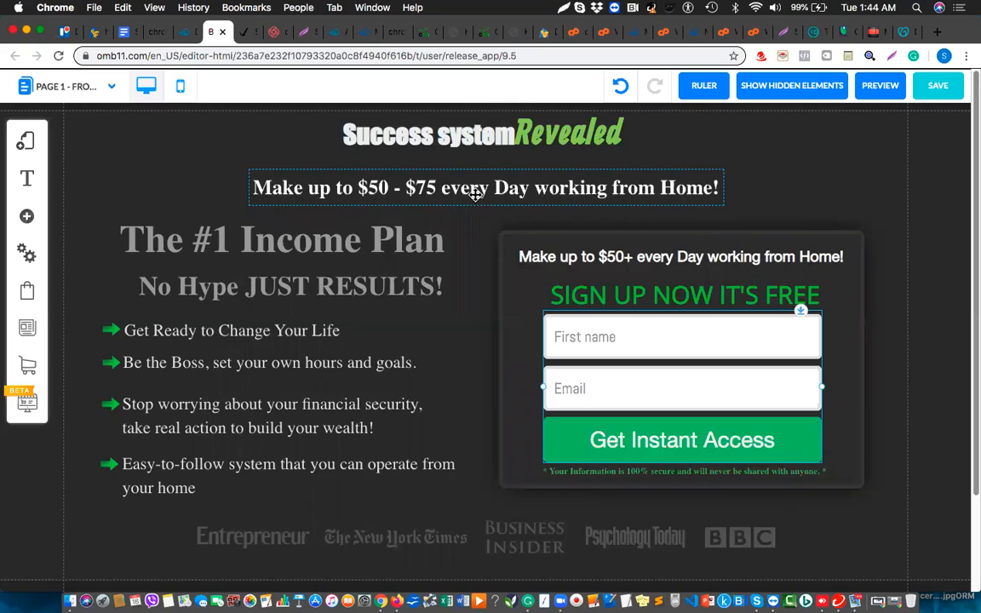
Redirect pending subscribers to site page 'Page 2 - Thank You Page'.
click(619, 334)
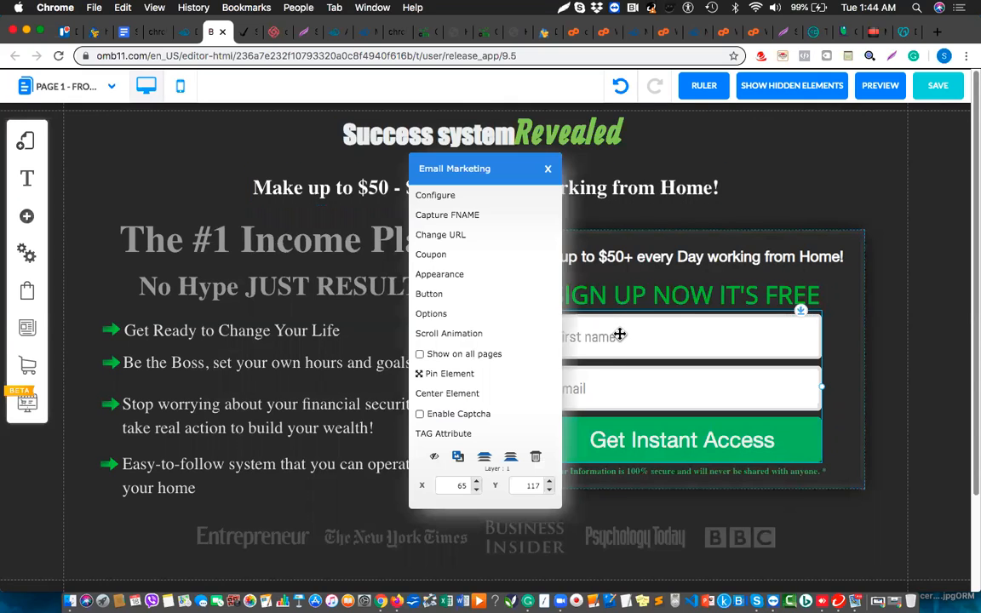
click(456, 241)
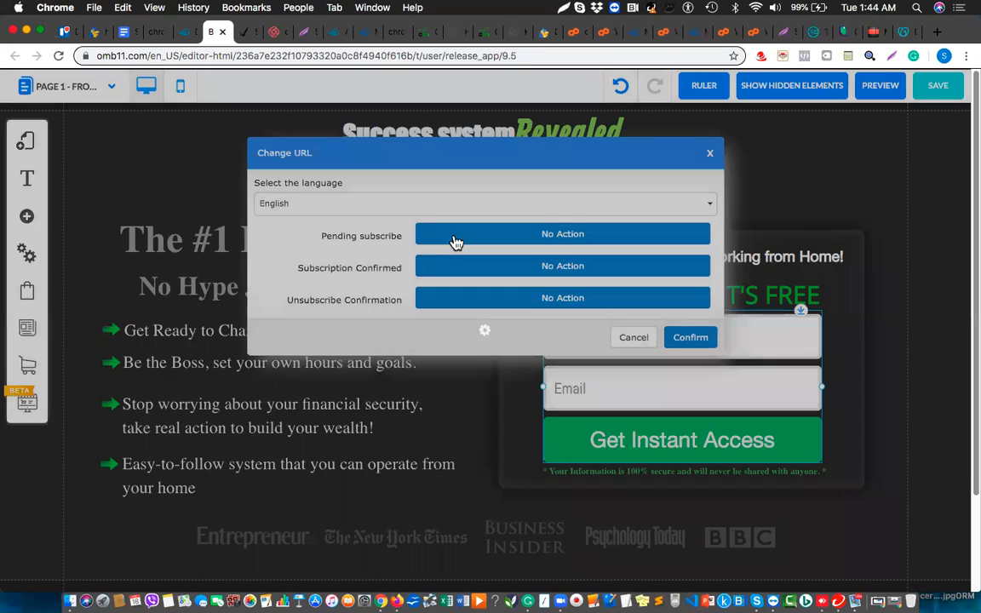
click(487, 238)
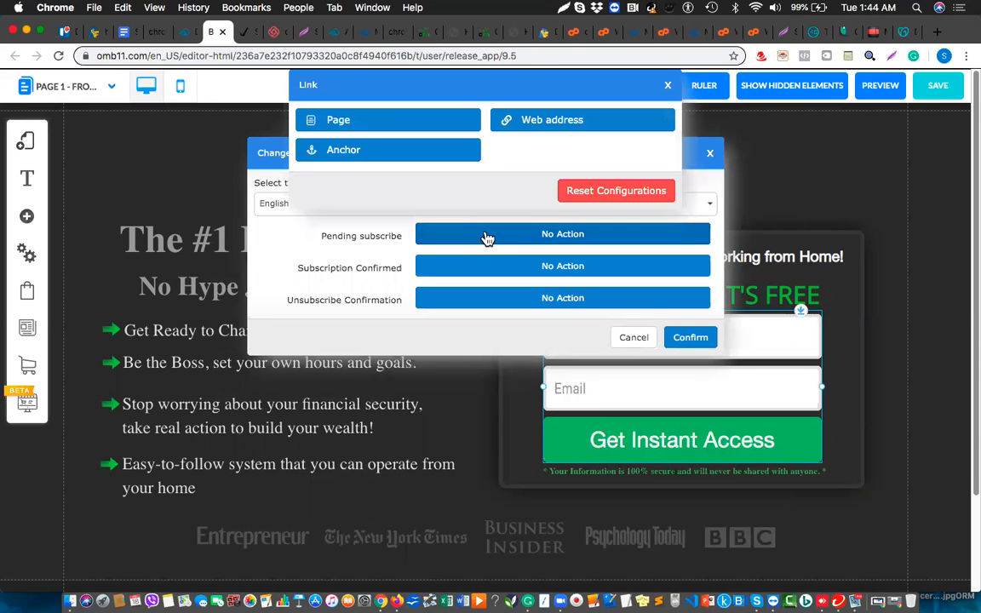
click(386, 122)
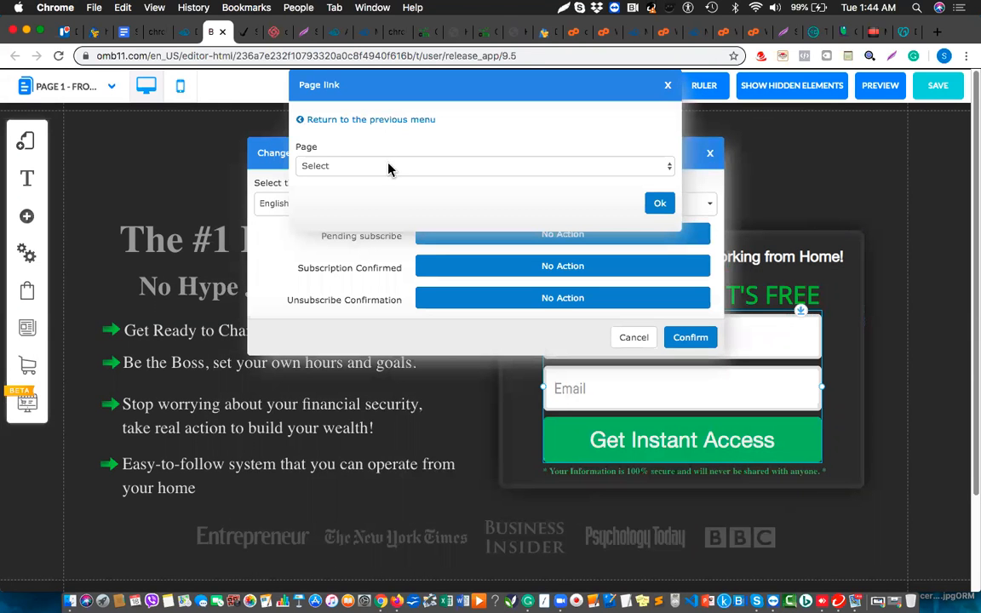
click(391, 167)
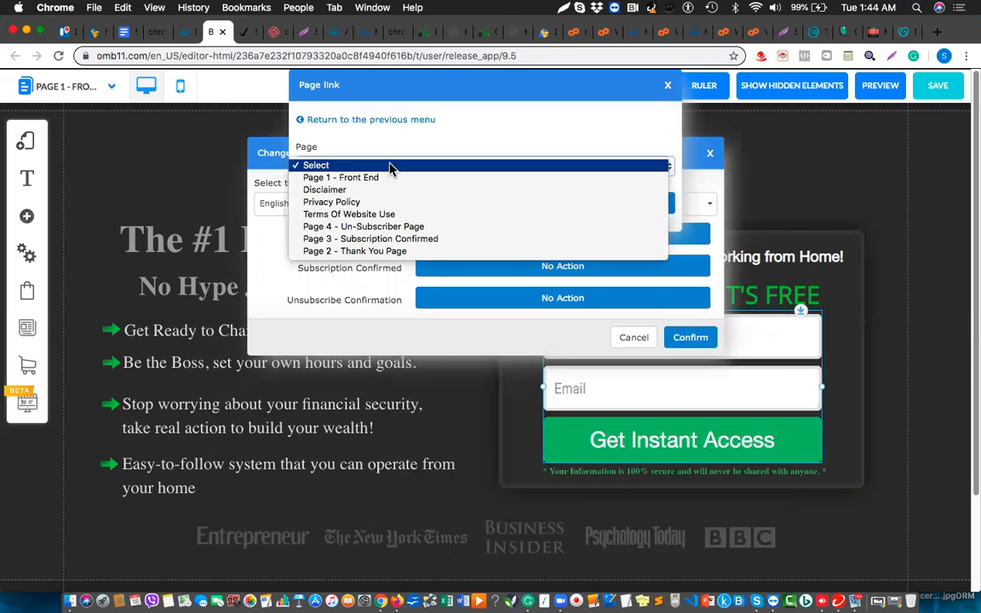
click(367, 251)
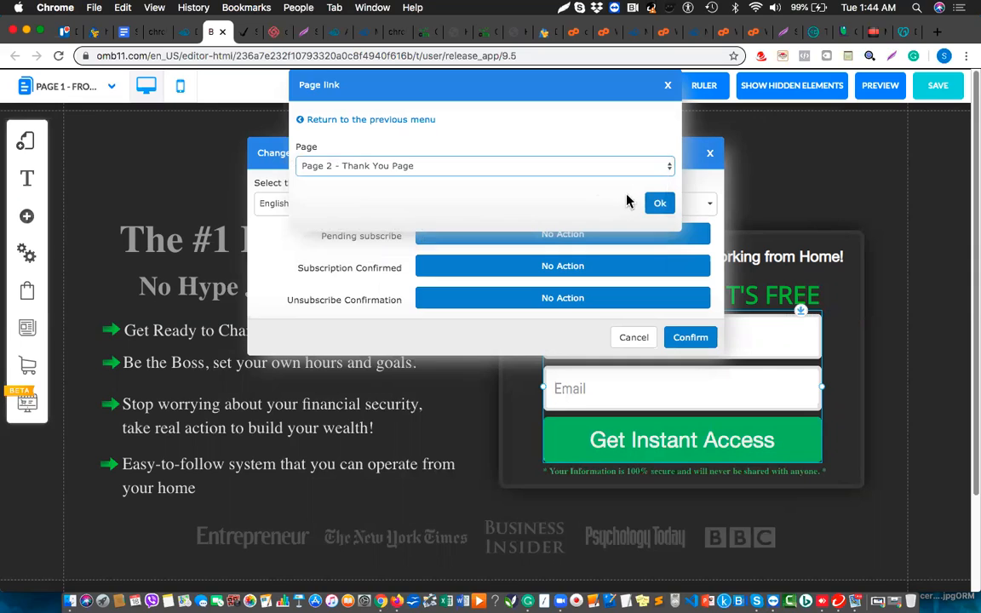
click(660, 204)
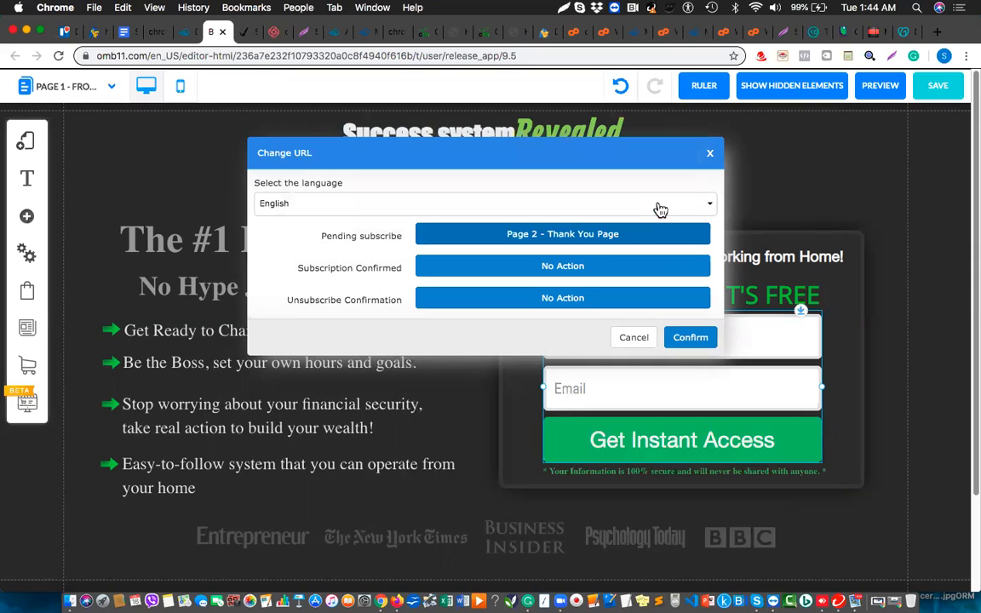
Redirect confirmed subscriptions to 'Page 3 - Subscription Confirmed'.
click(596, 274)
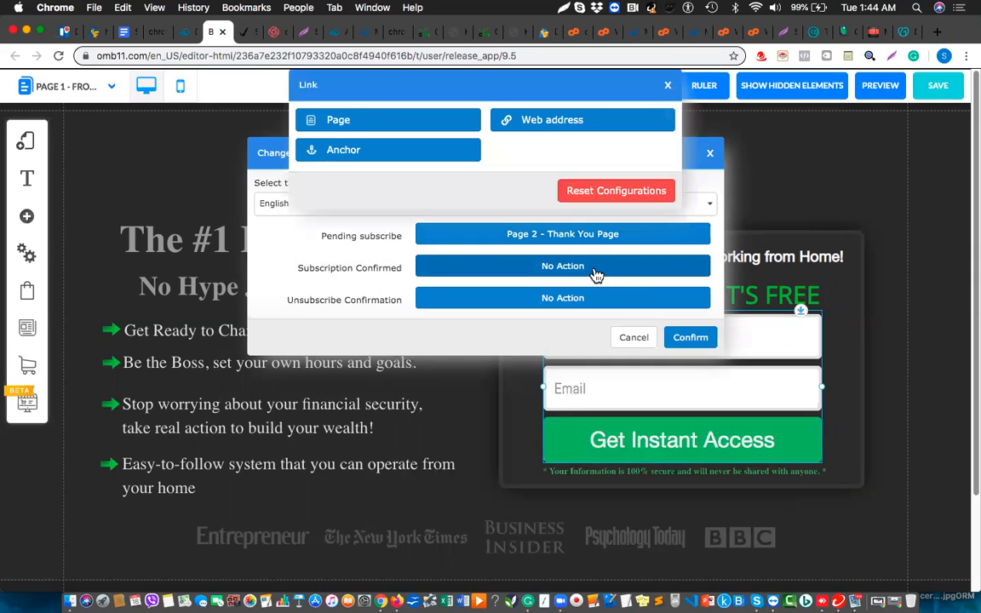
click(386, 120)
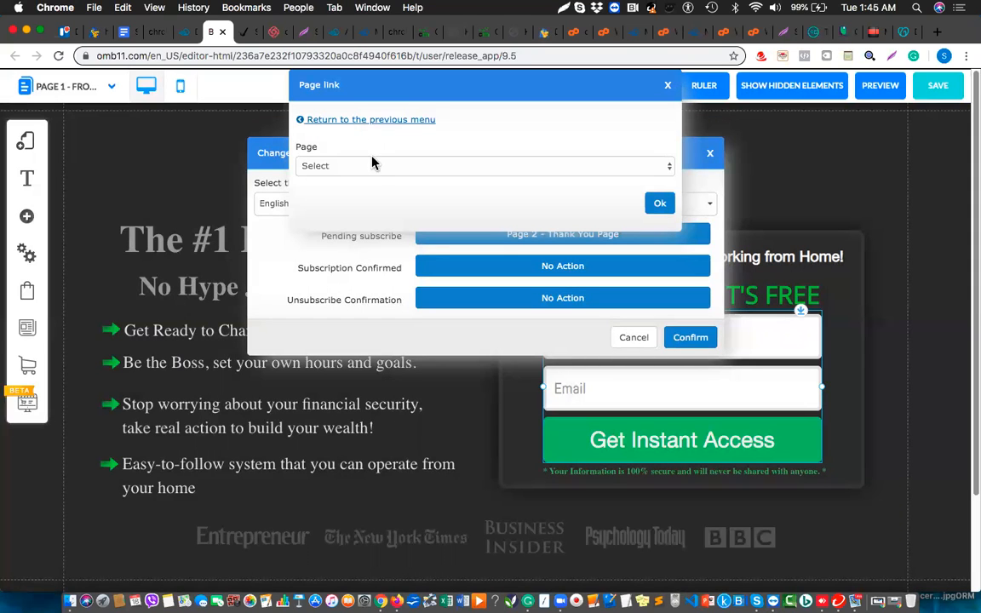
click(372, 165)
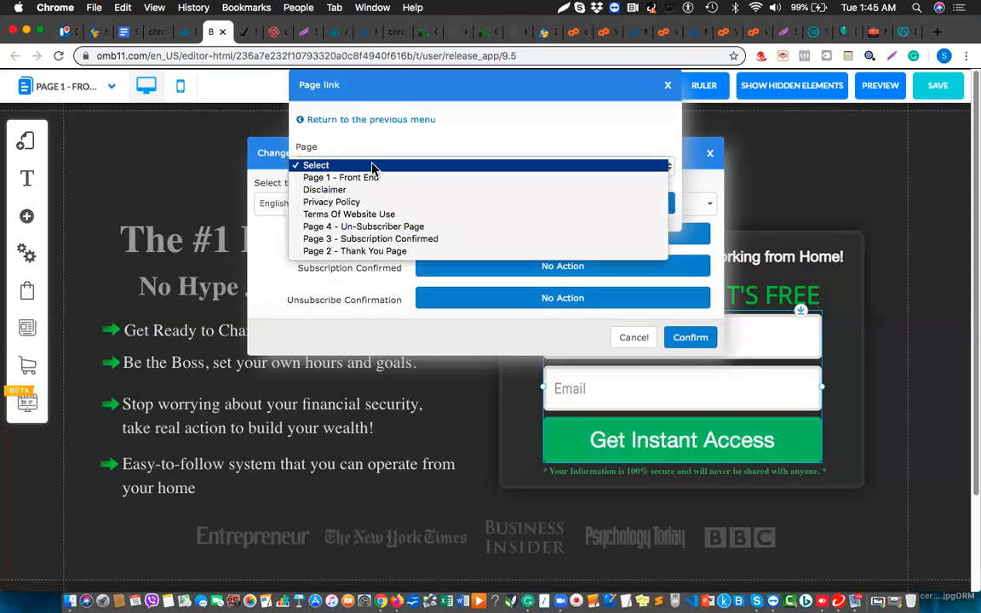
click(371, 239)
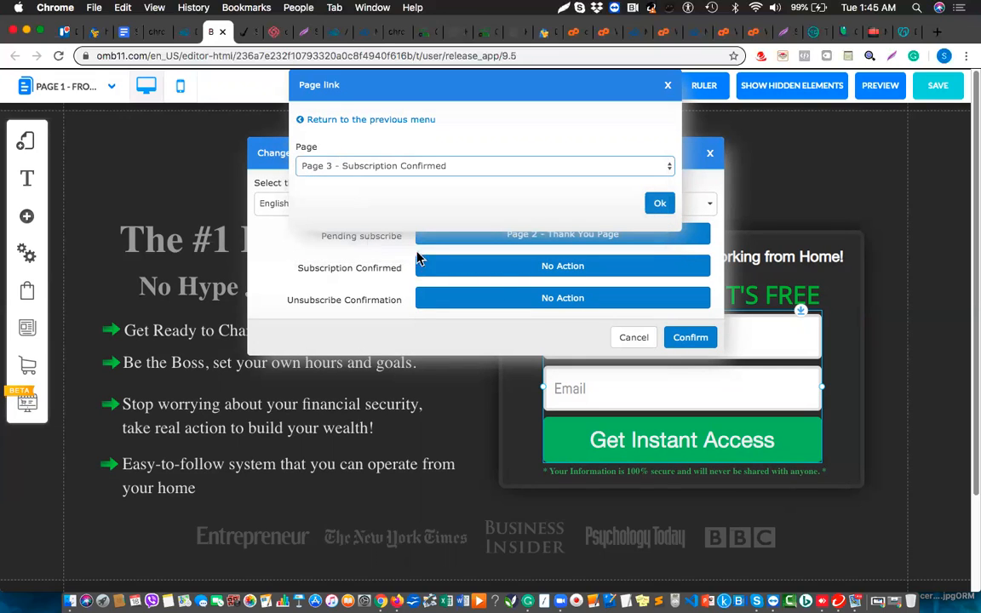
click(659, 203)
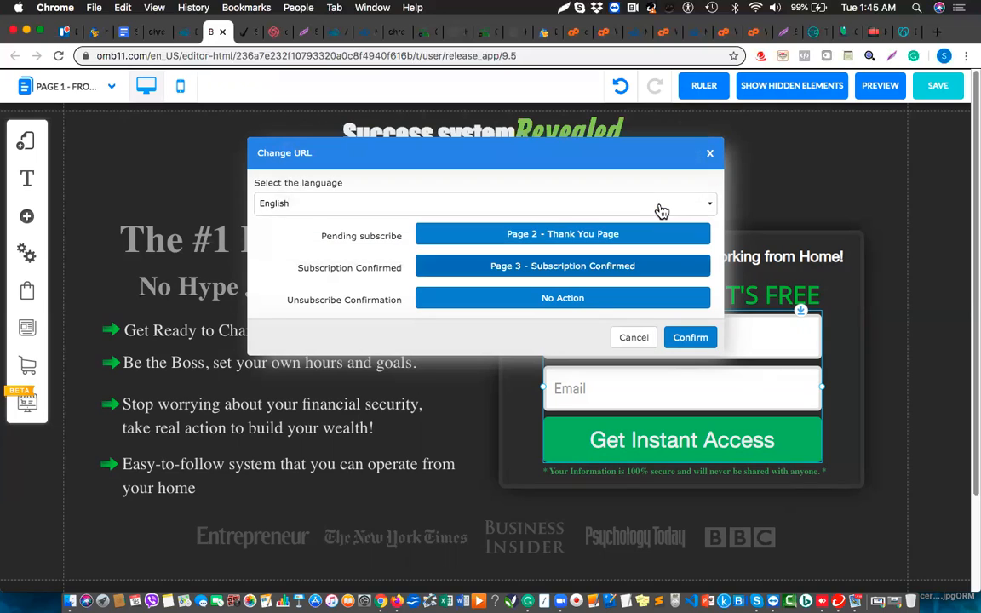
Redirect unsubscribe confirmations to 'Page 4 - Un-Subscriber Page' and save the redirect URLs.
click(593, 299)
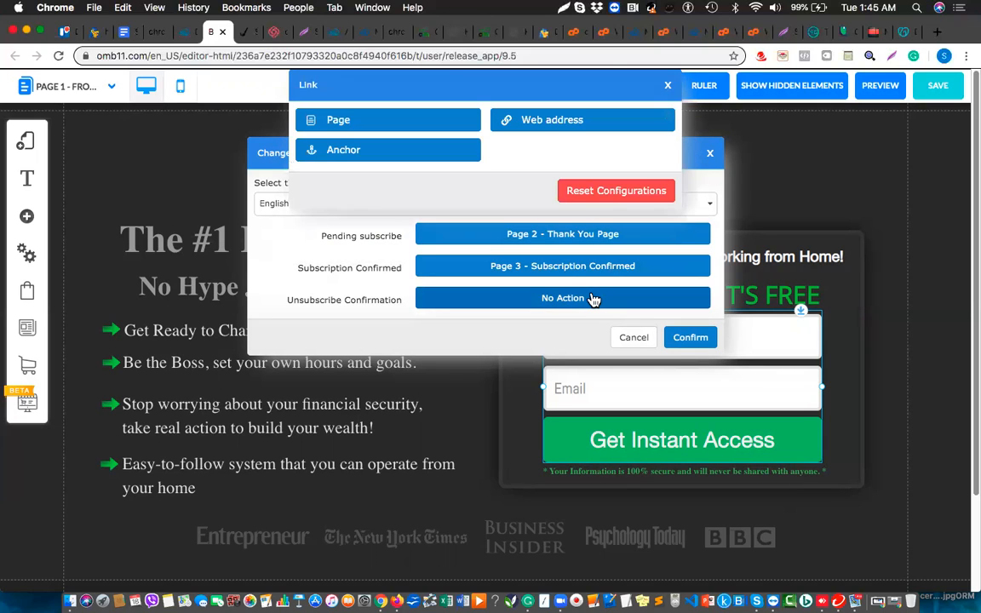
click(385, 129)
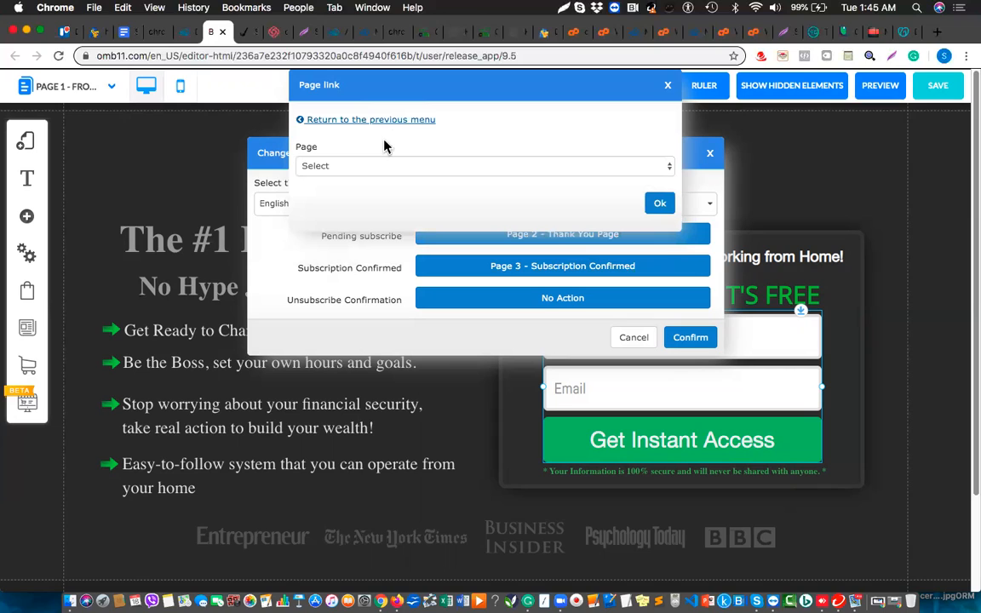
click(385, 165)
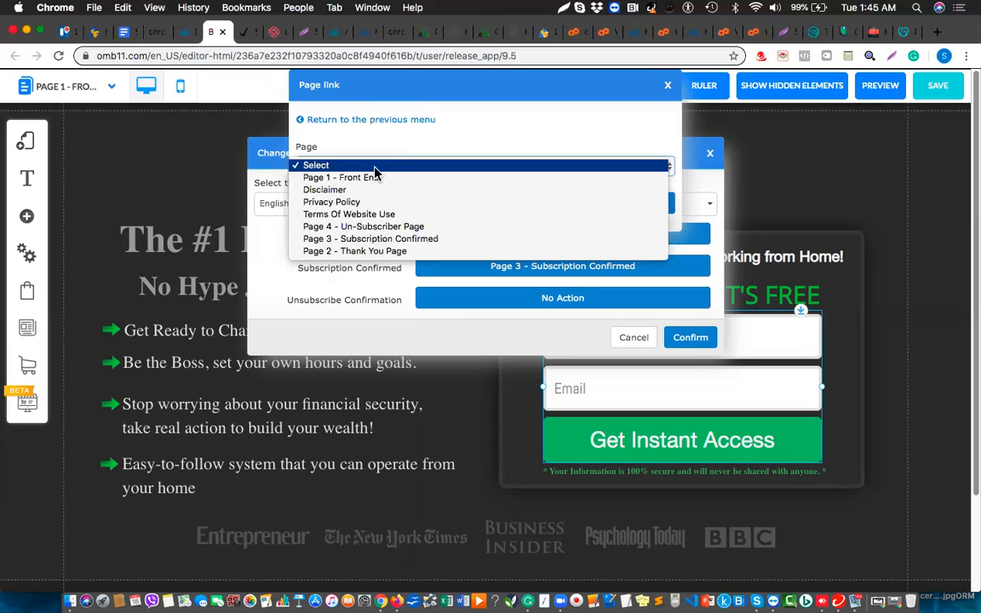
click(345, 164)
click(386, 169)
click(375, 226)
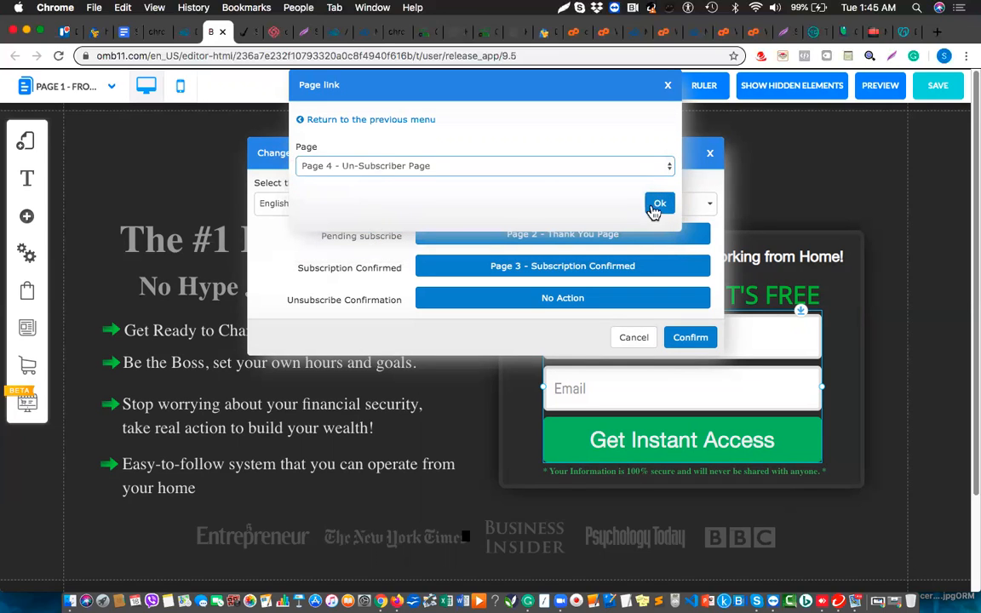
click(656, 206)
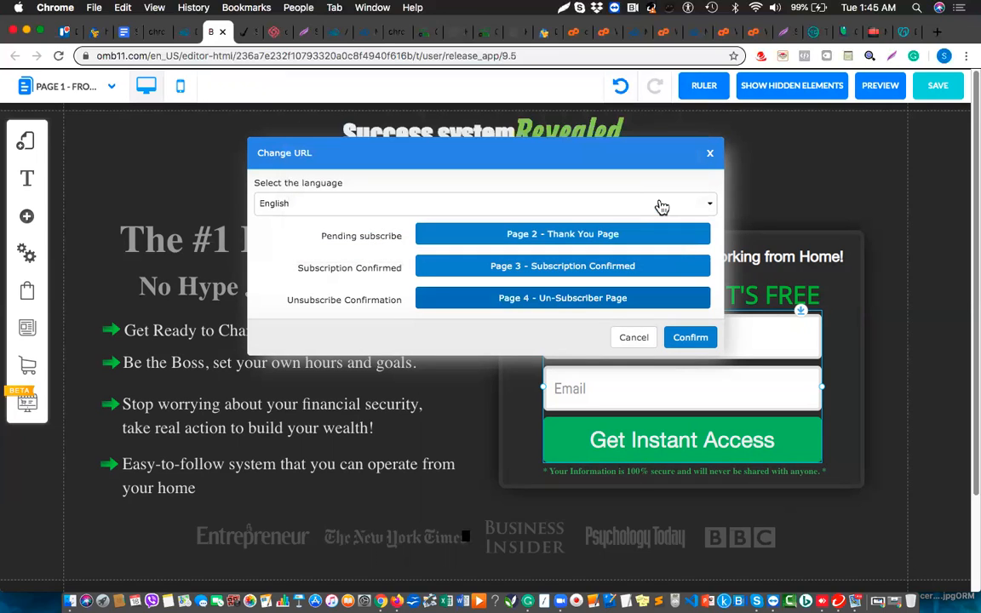
click(700, 342)
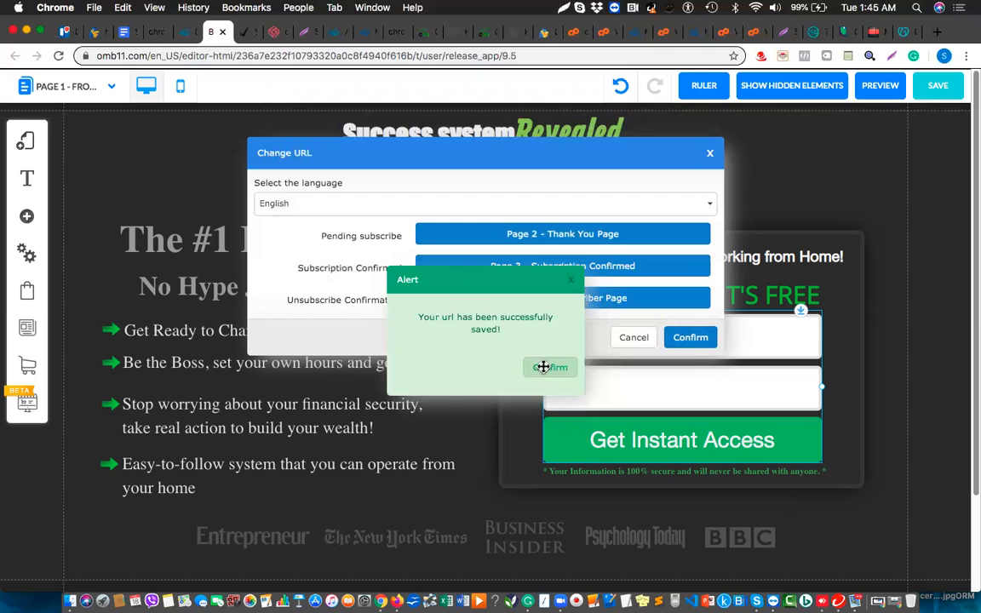
click(543, 367)
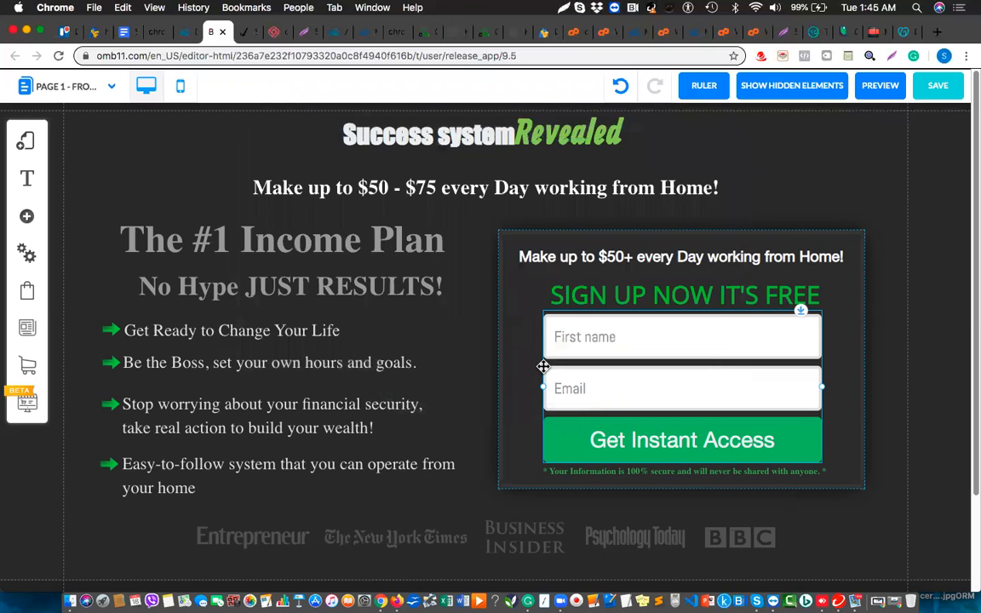
Save the website changes to Page 1 - Front End and dismiss the success alert.
click(934, 93)
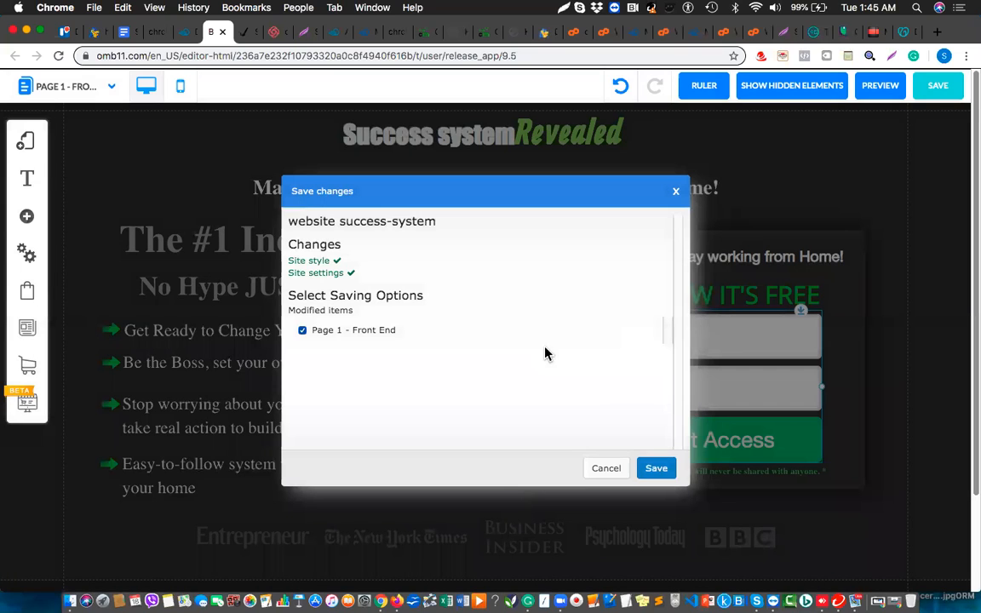
click(654, 470)
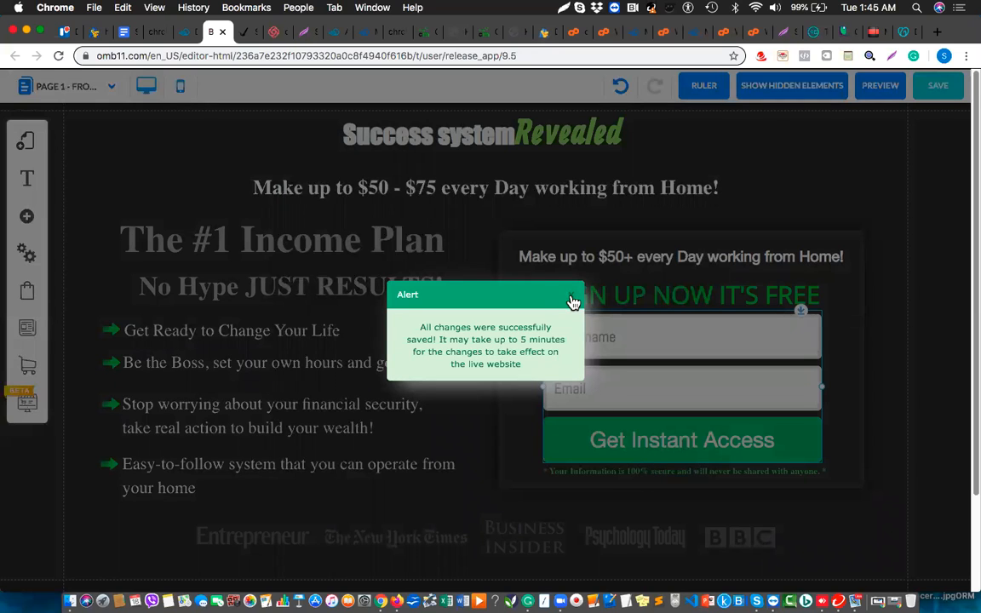
click(571, 296)
click(569, 295)
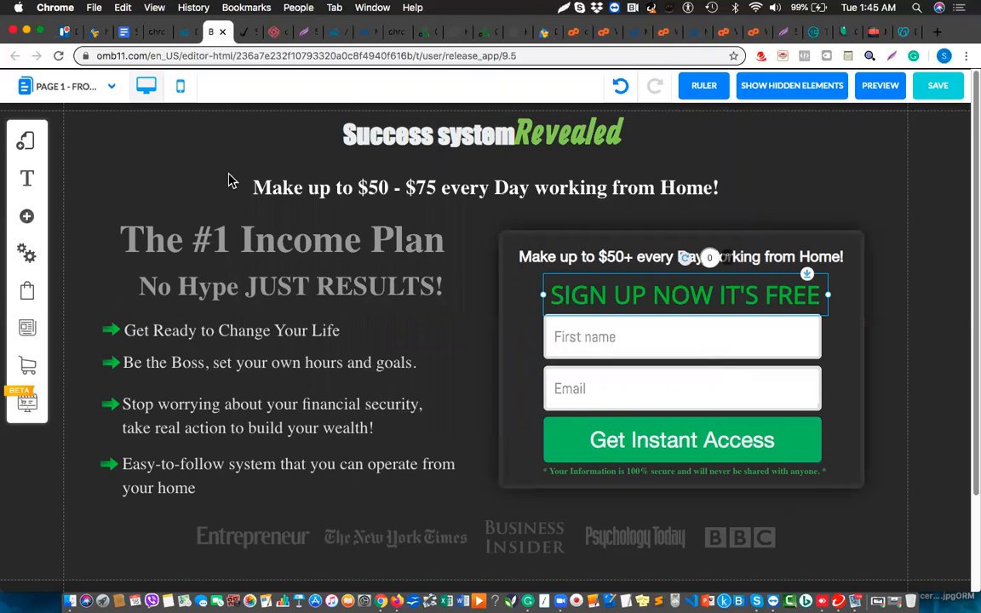
Open the live success-system page, then switch to GoDaddy DNS Management for onlinesurveyprofits.us.
click(187, 31)
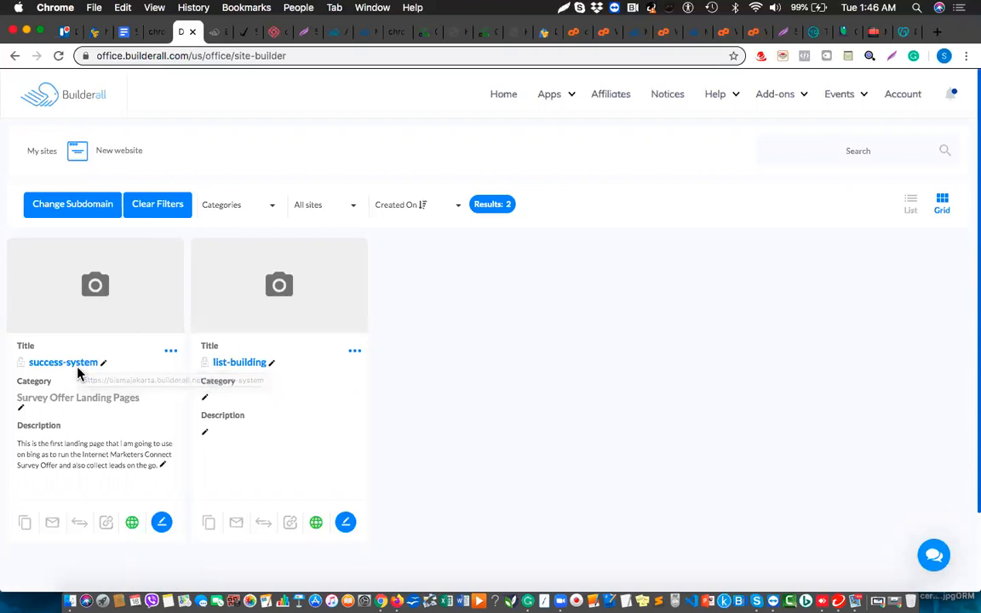
click(79, 369)
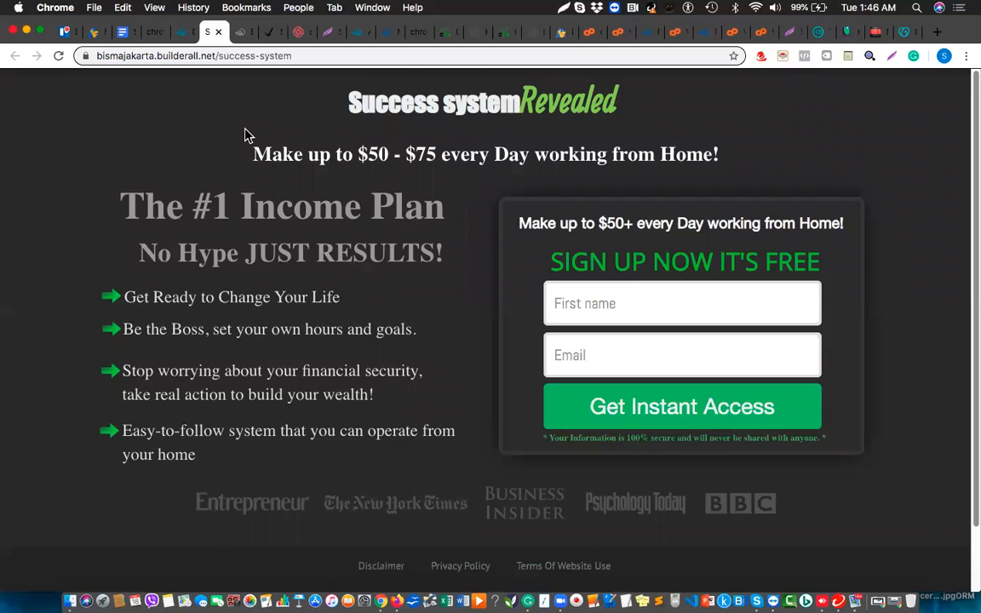
click(311, 55)
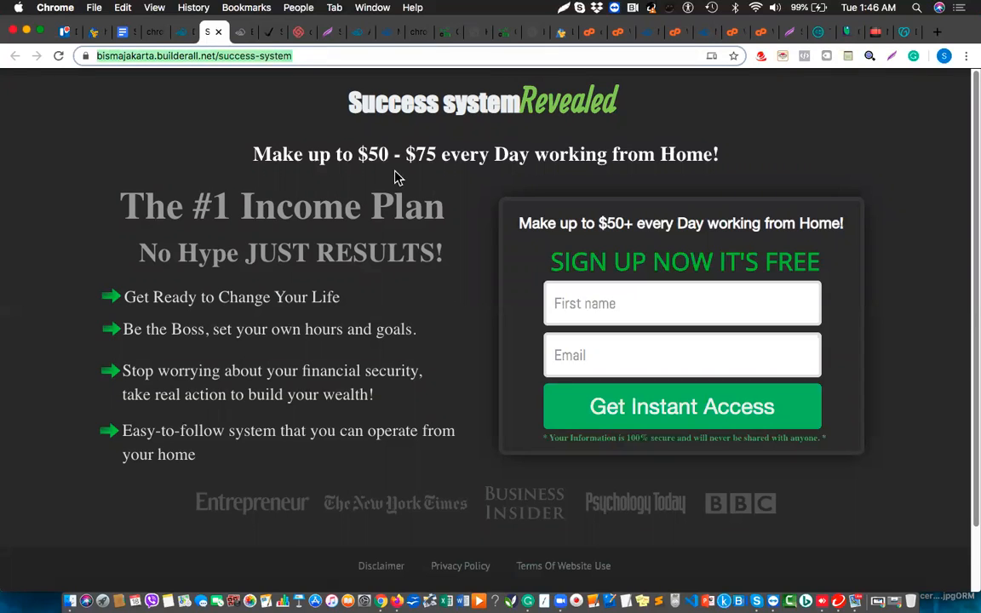
click(364, 189)
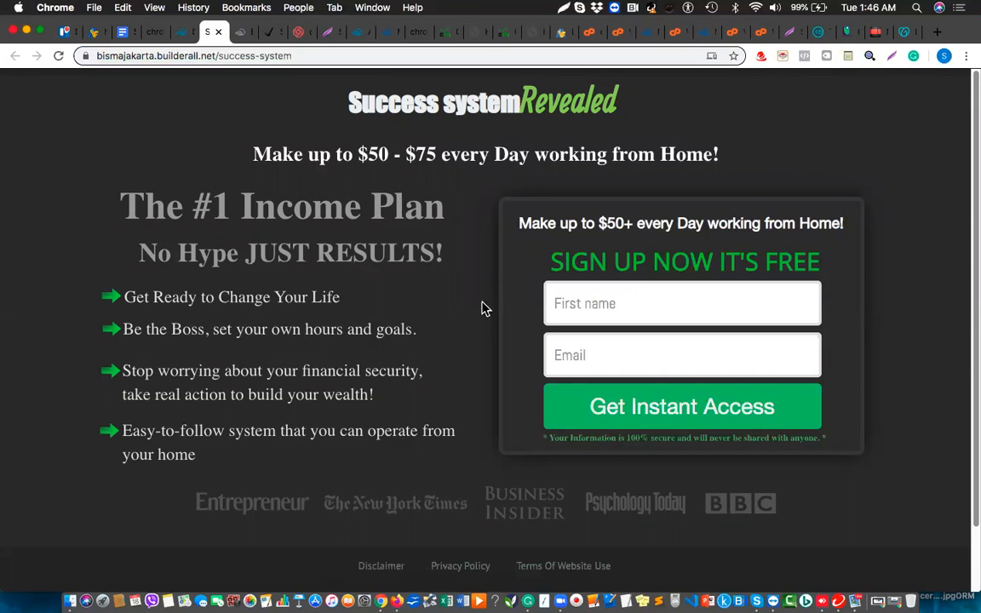
click(902, 34)
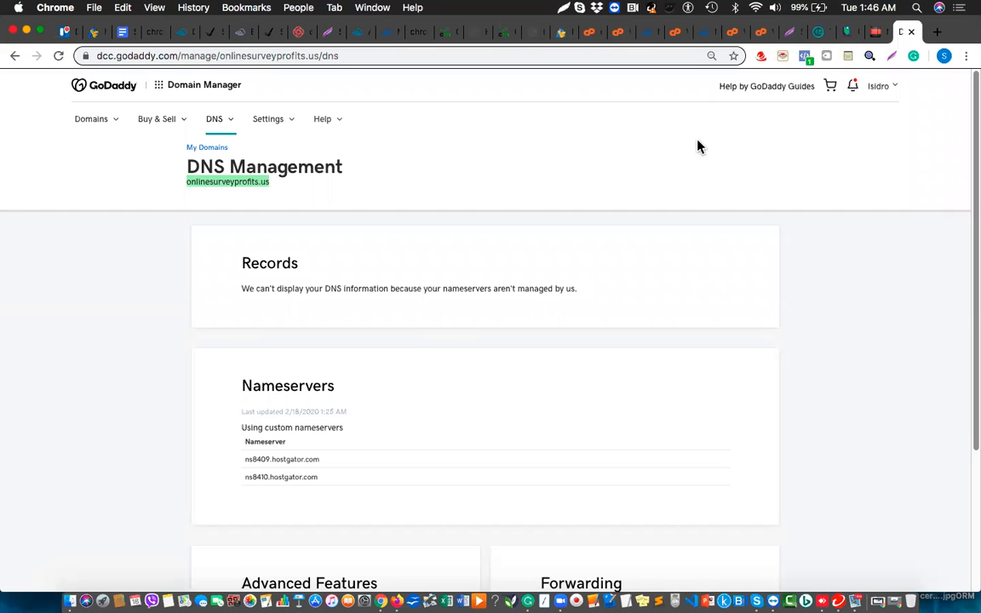
Copy the Temp Mail address and return to the live success-system landing page.
click(821, 32)
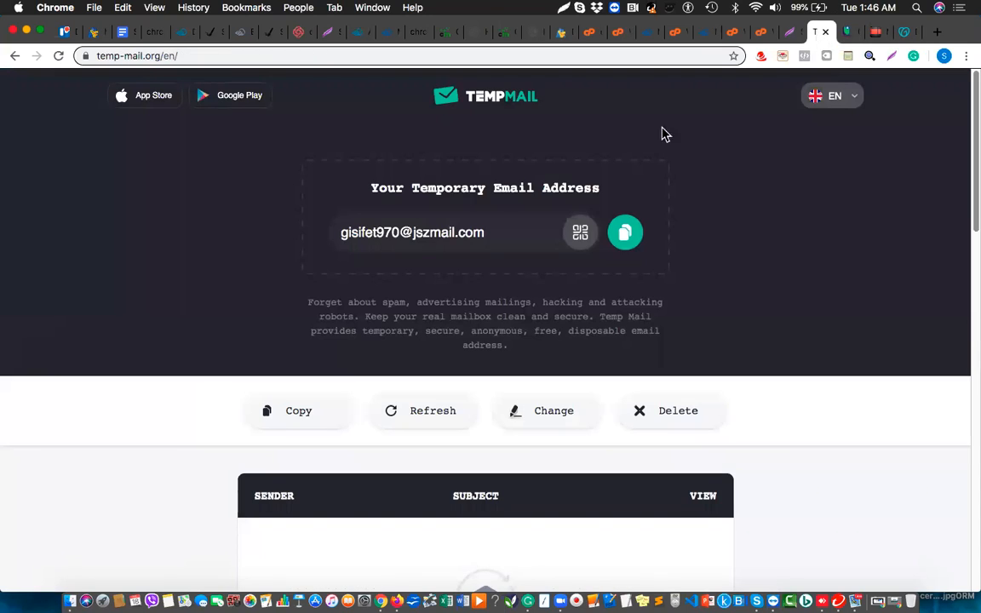
click(626, 234)
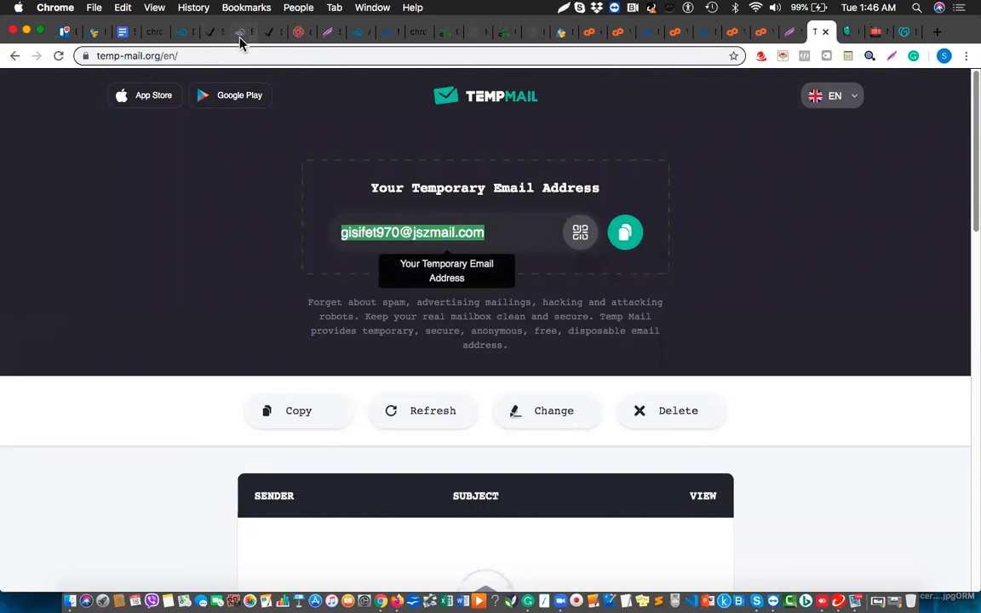
click(187, 34)
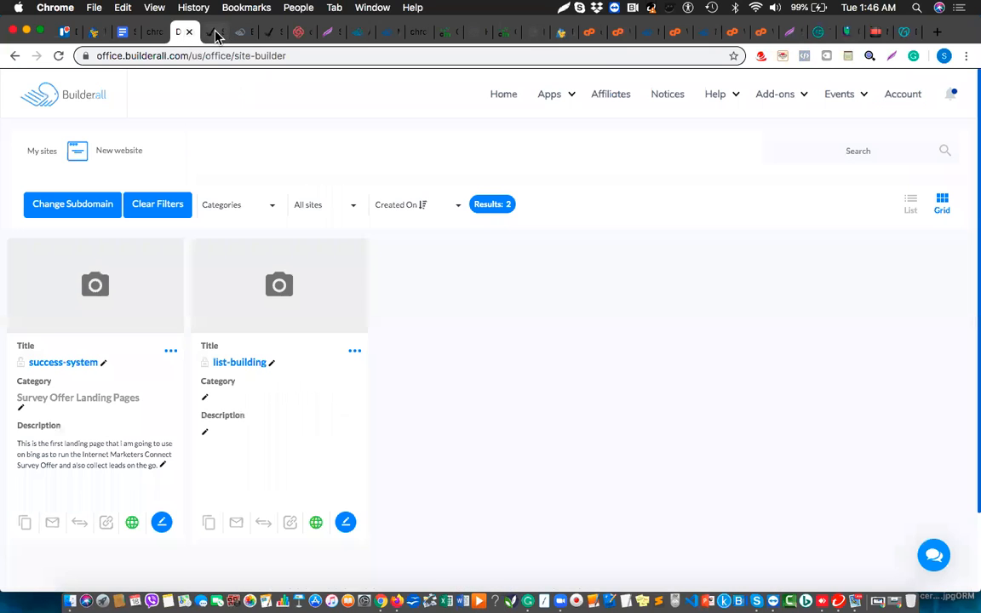
click(212, 34)
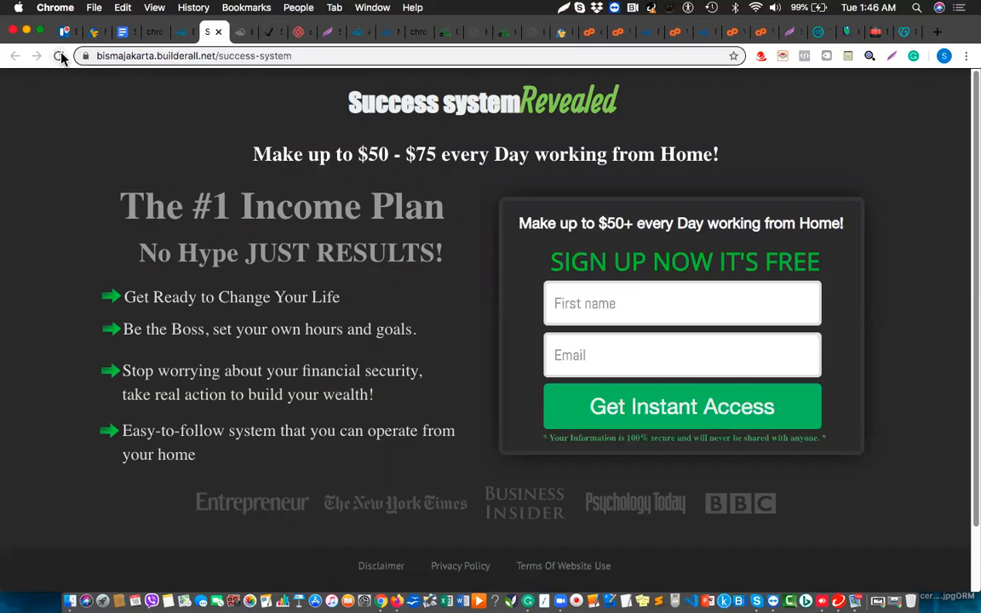
Reload the landing page, paste the temp email, enter a first name, and submit.
click(58, 55)
click(602, 352)
key(super+v)
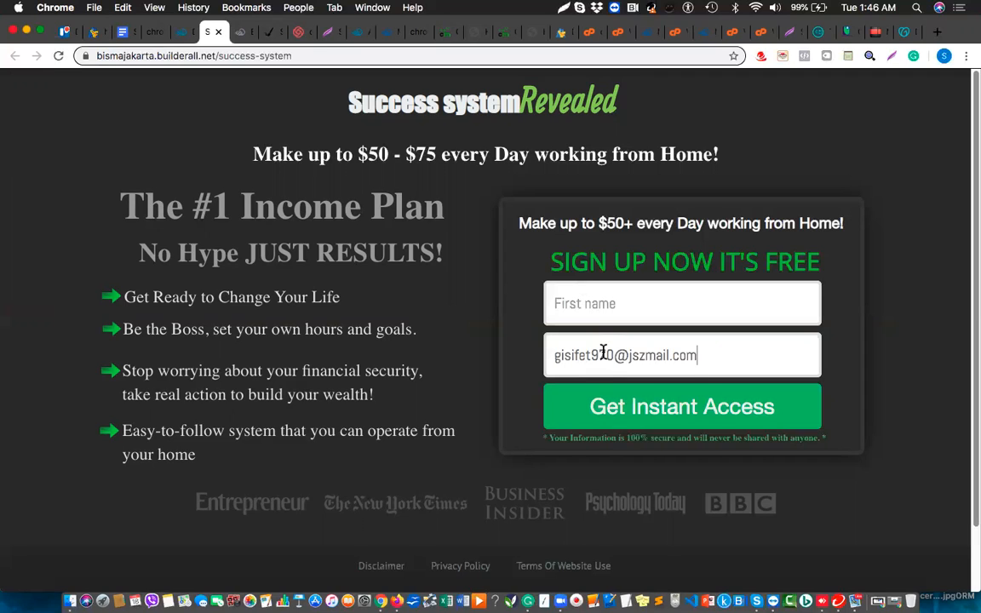
click(632, 304)
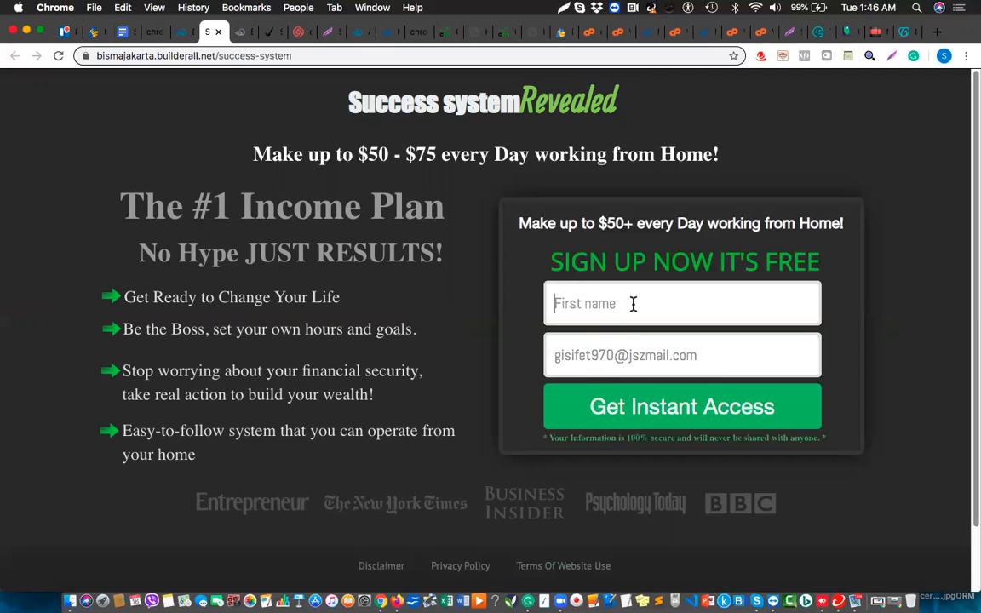
text(Gusto)
click(648, 410)
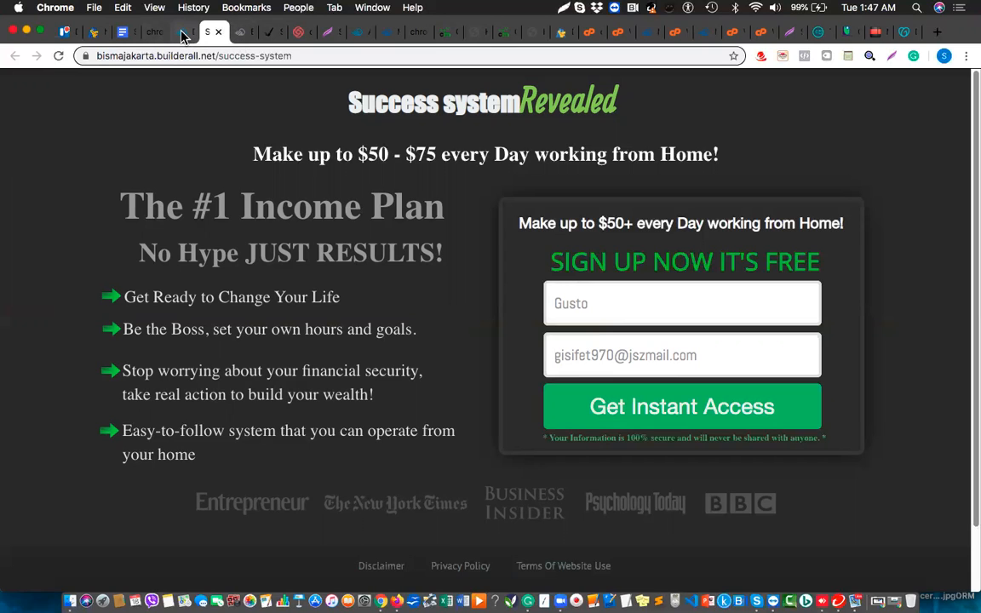
Set the form's redirects to open in the same tab, then return to the landing page.
click(182, 34)
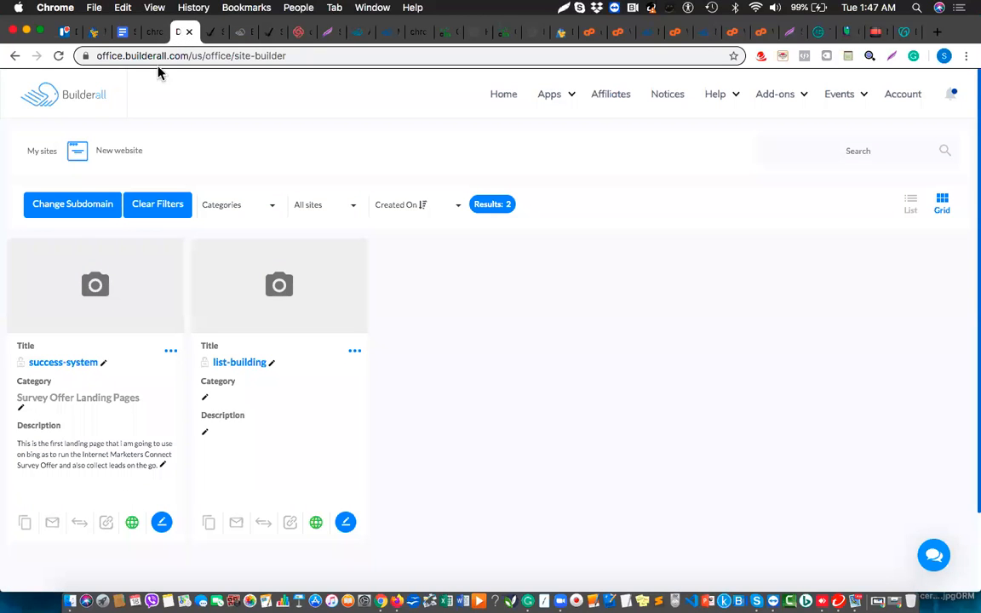
click(238, 34)
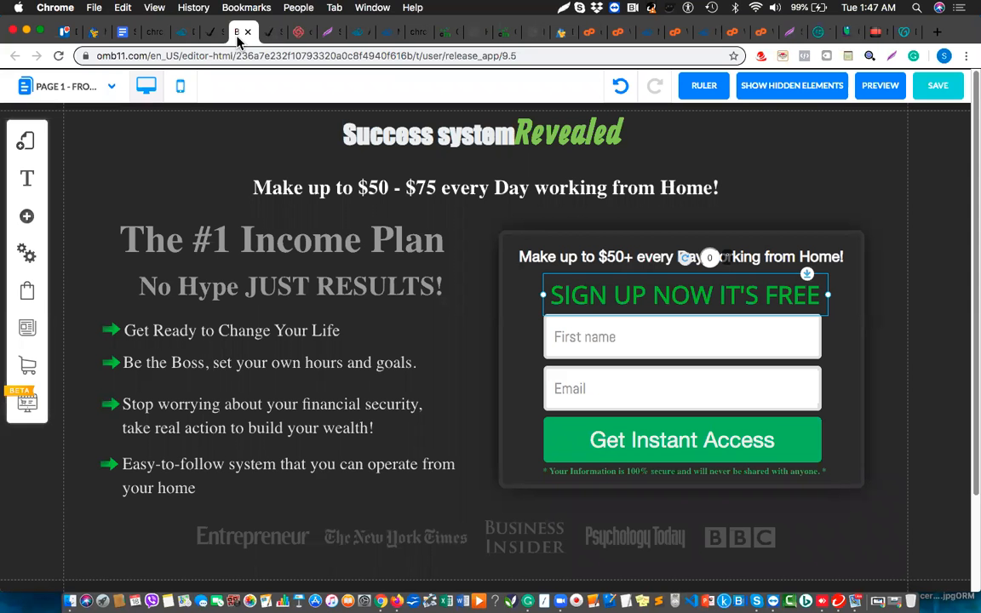
click(619, 353)
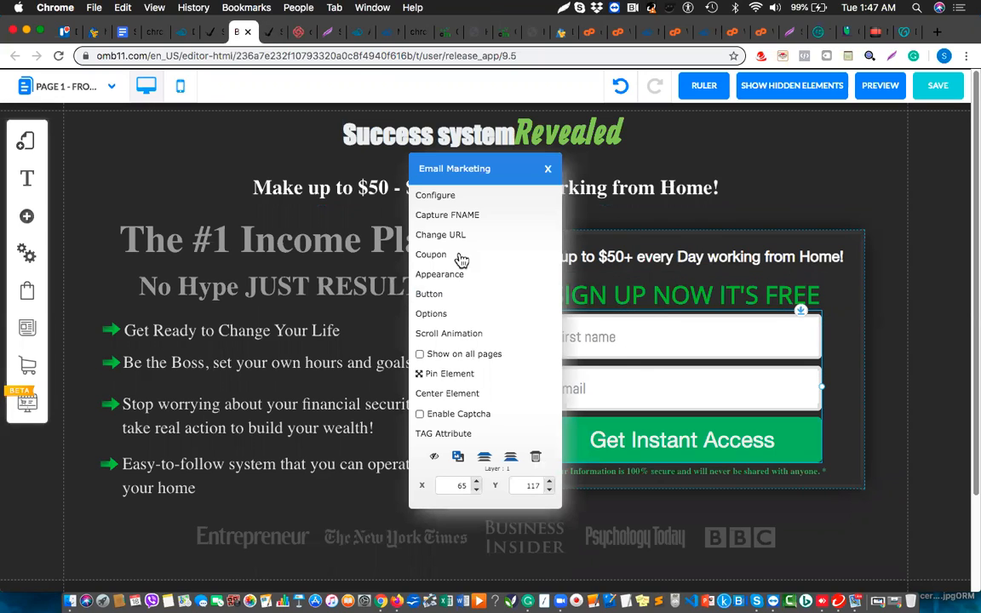
click(431, 314)
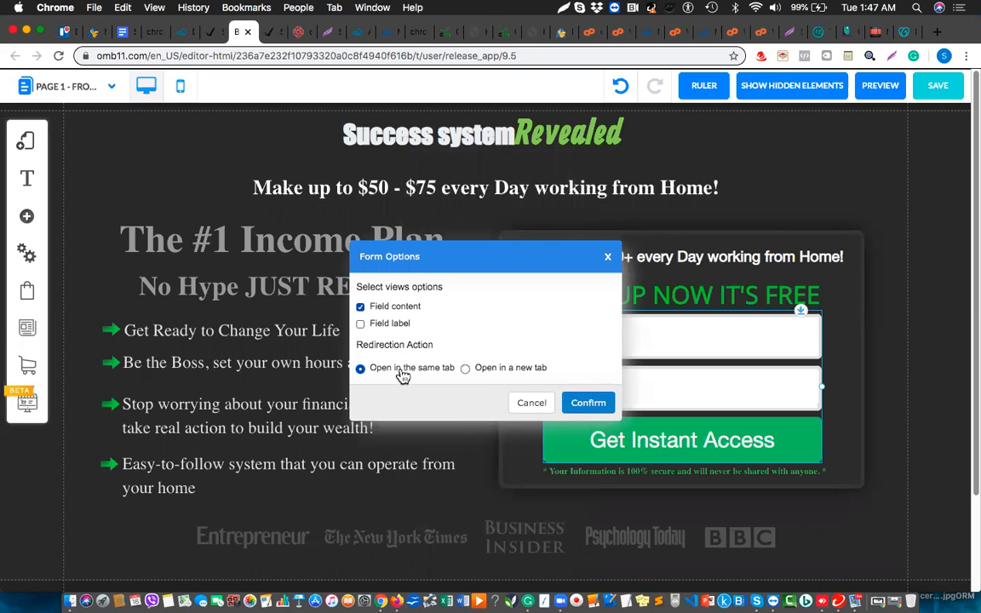
click(575, 406)
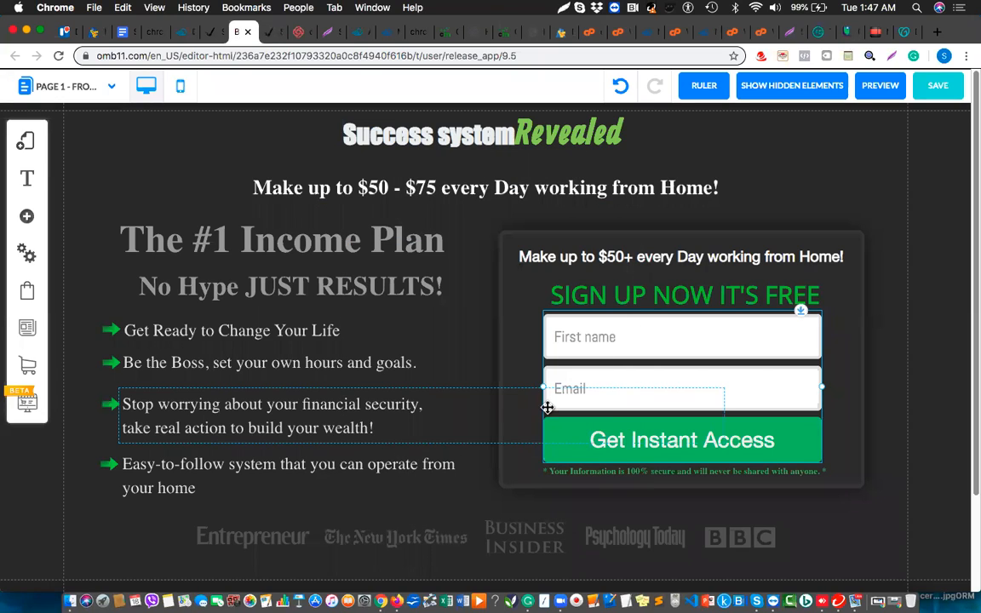
click(212, 39)
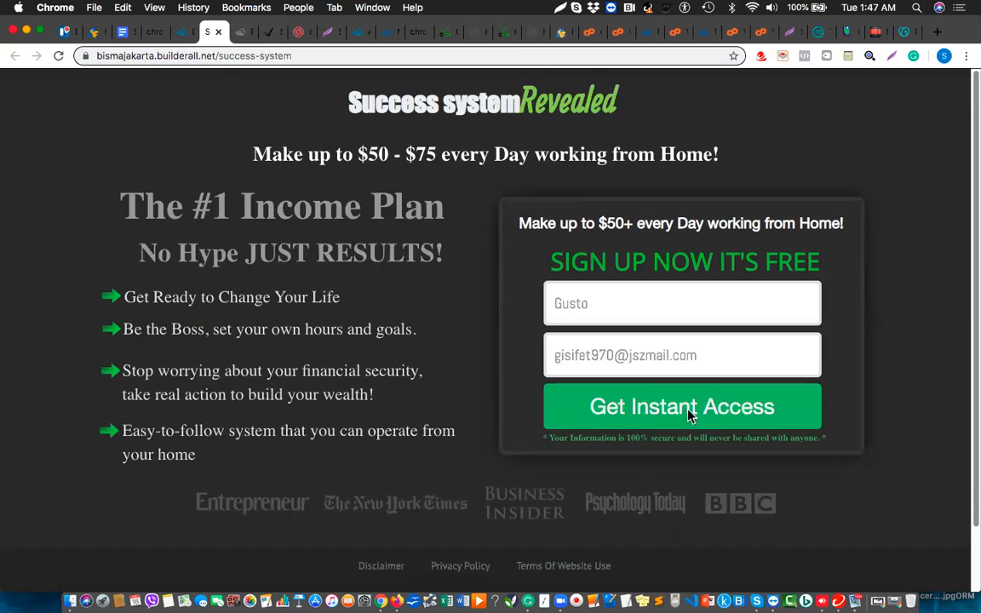
Resubmit the filled form and scroll through the 'Thank For Subscribing' page.
click(698, 353)
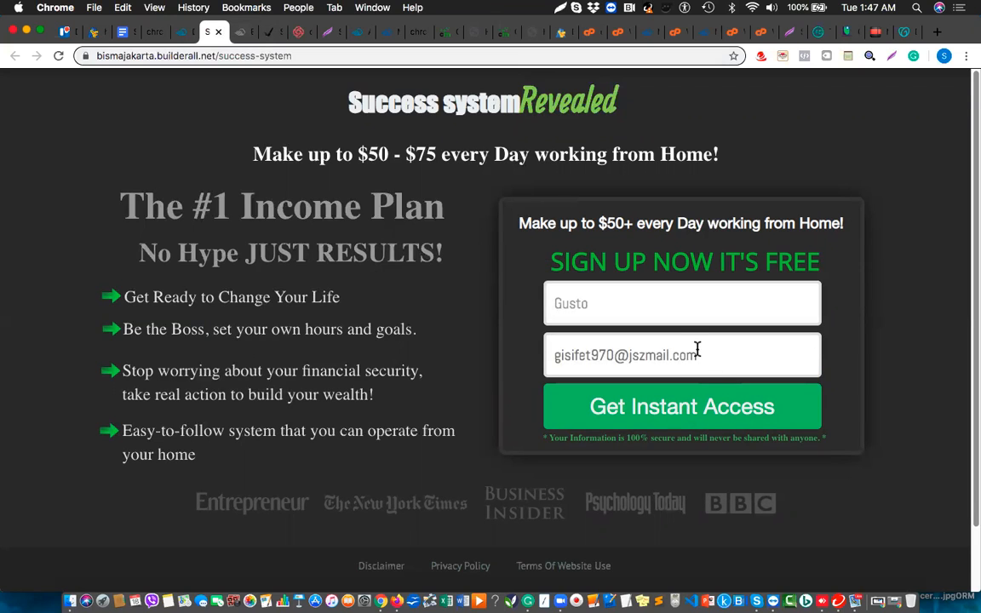
key(Return)
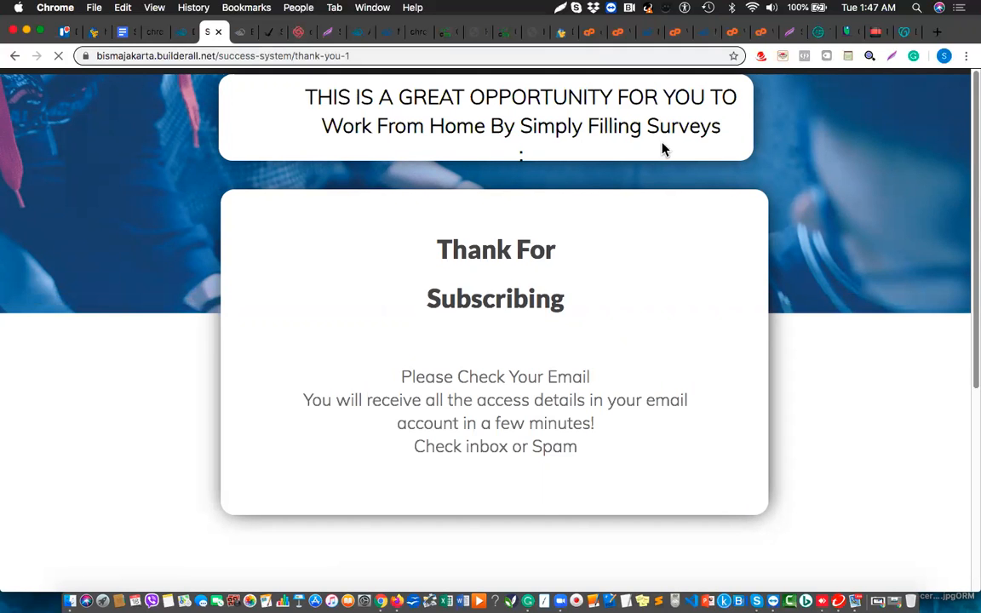
scroll(516, 366, down, 2)
scroll(516, 366, down, 5)
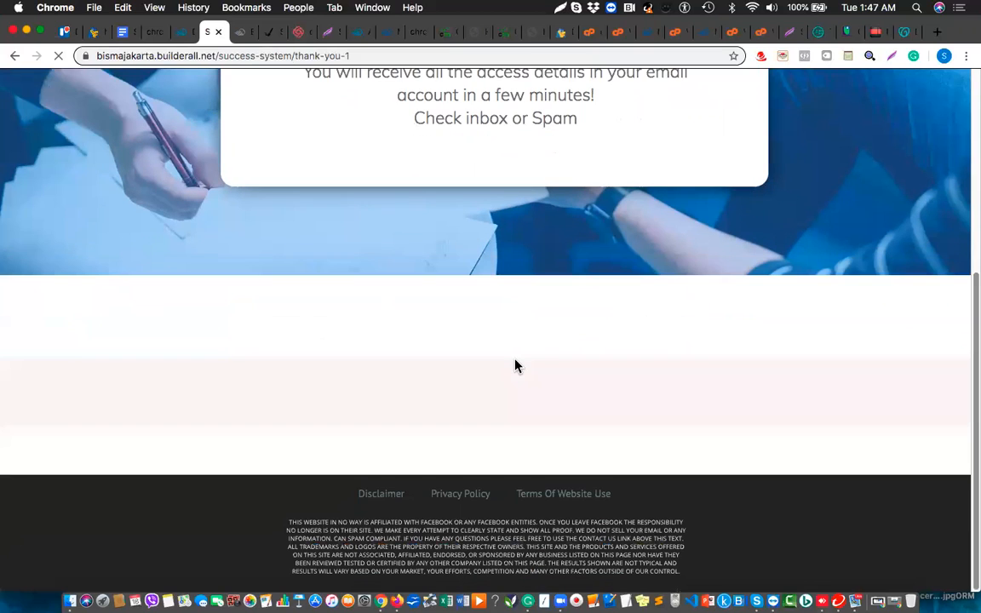
scroll(516, 366, up, 3)
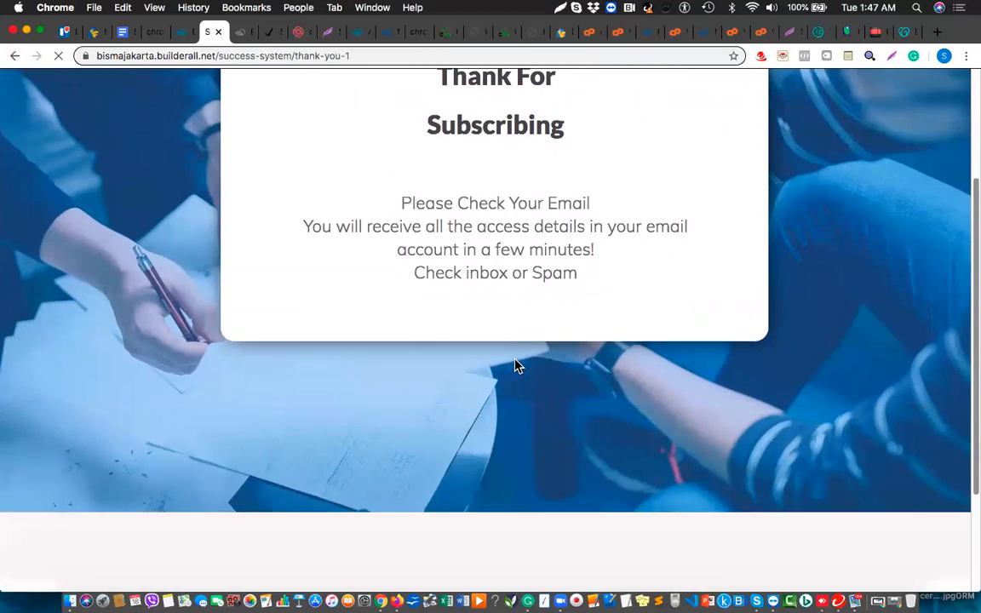
scroll(516, 366, up, 4)
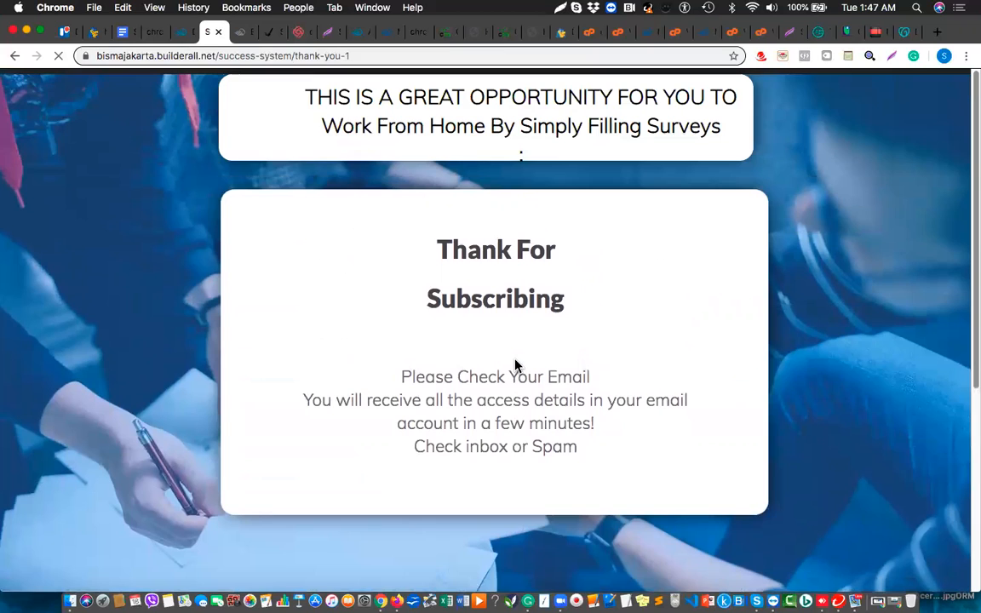
scroll(516, 366, down, 6)
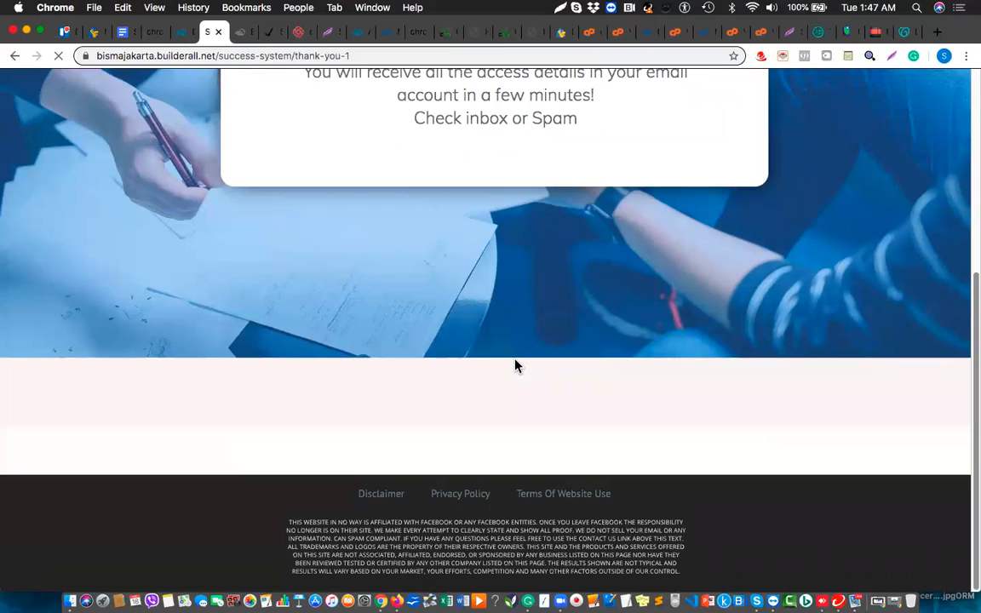
scroll(515, 366, up, 6)
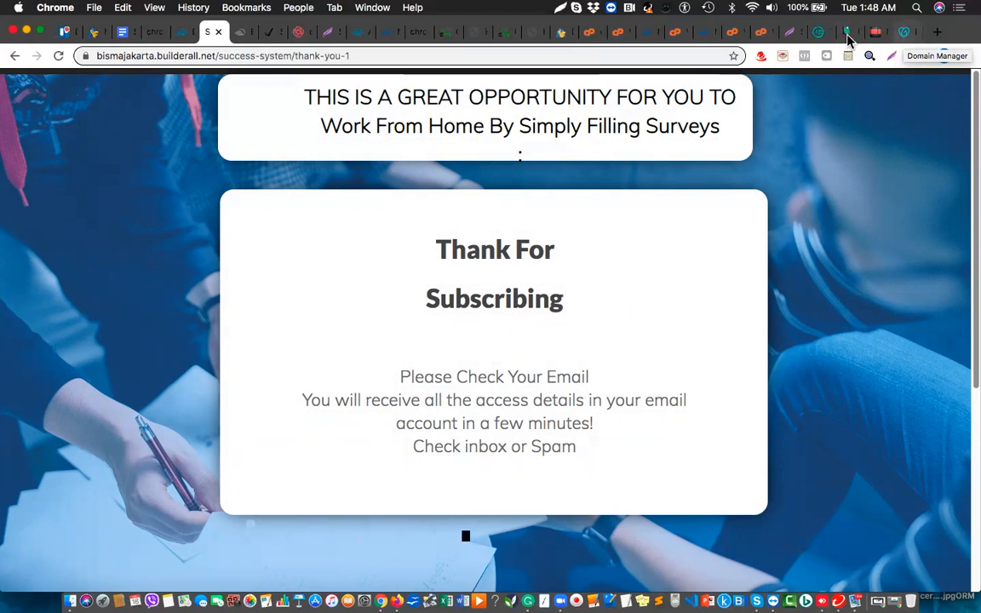
Open the 'Please confirm your subscription' email in the Temp Mail inbox.
click(821, 38)
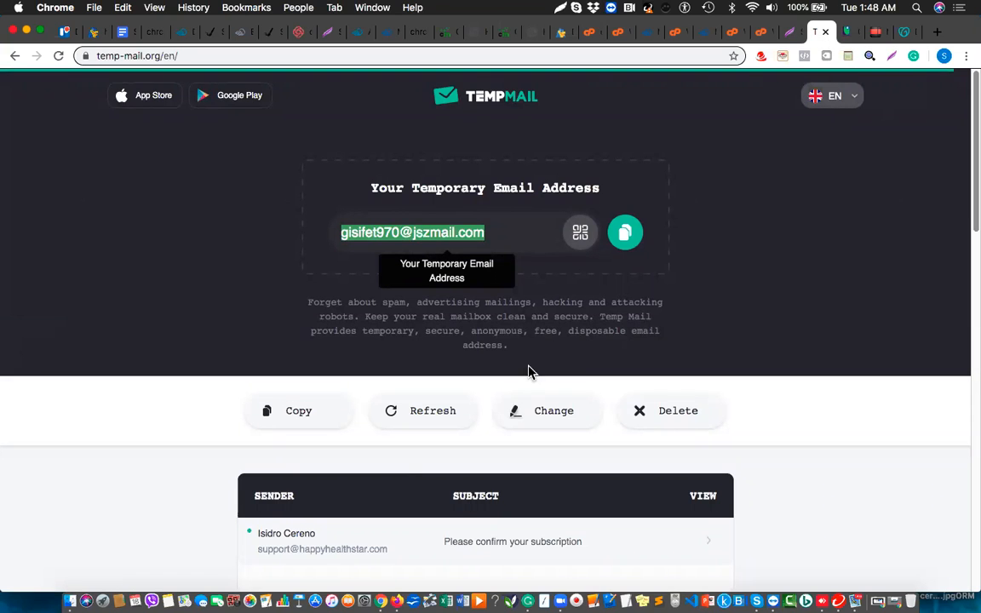
scroll(390, 486, down, 2)
scroll(390, 487, down, 3)
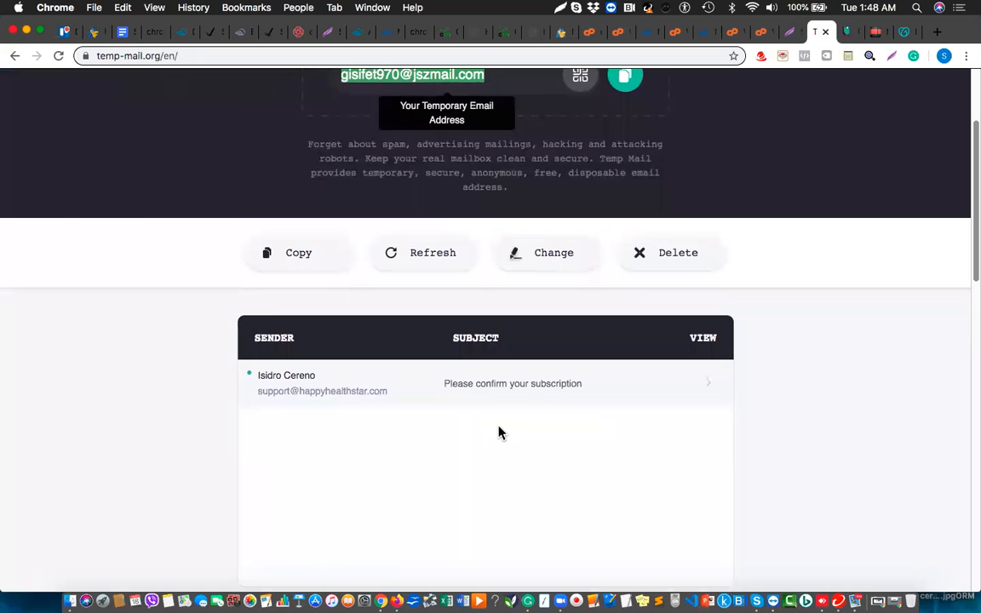
click(522, 385)
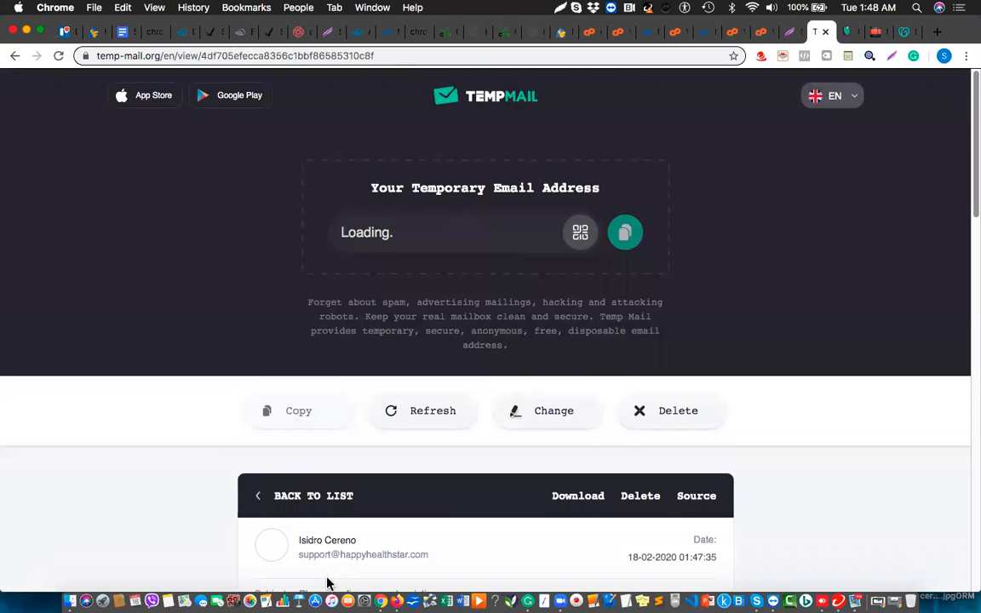
scroll(328, 553, down, 5)
scroll(331, 545, down, 2)
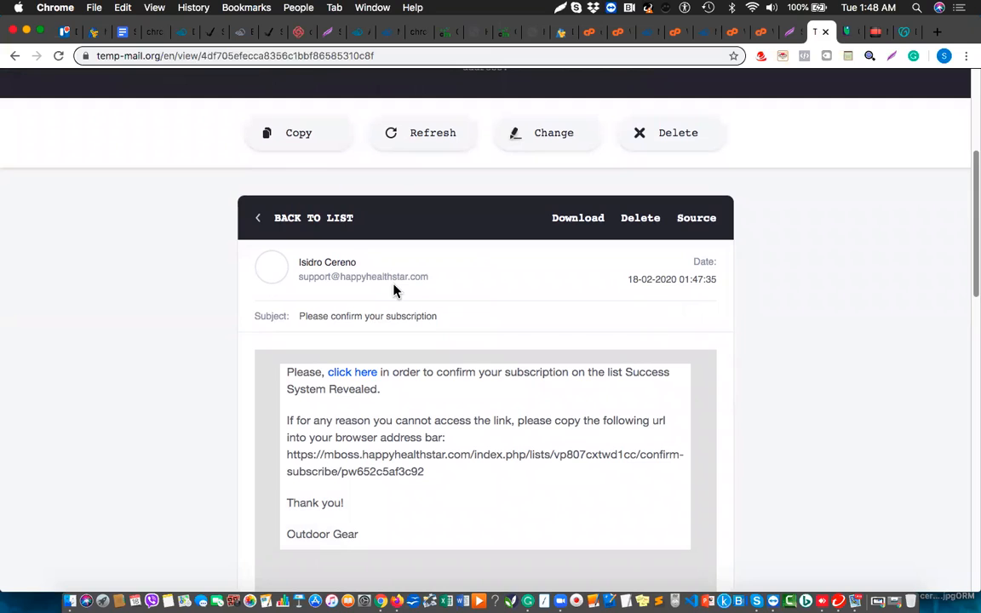
Open the confirmation link in a new tab twice; both times the site can't be reached.
right_click(350, 375)
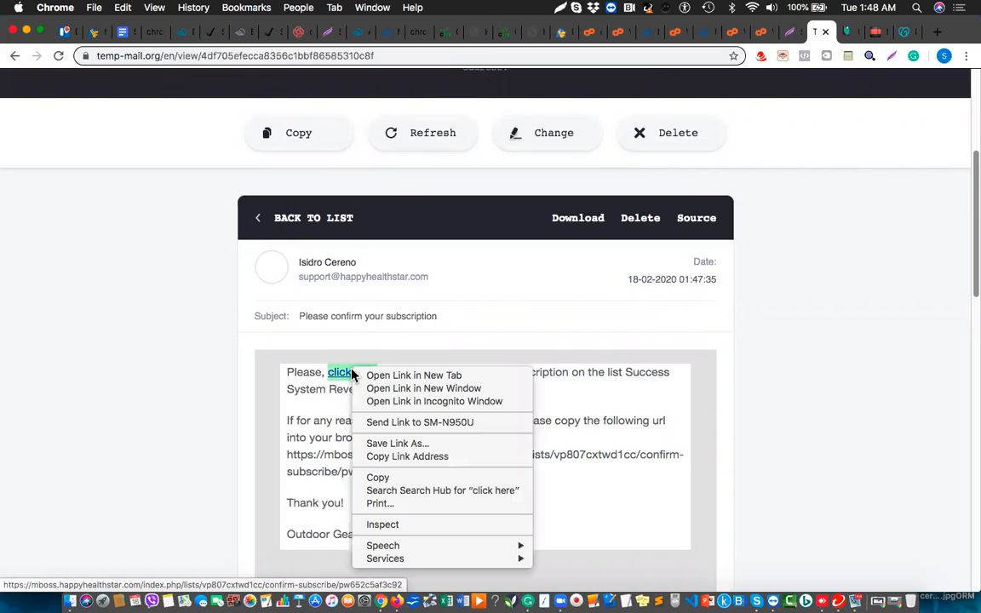
click(405, 376)
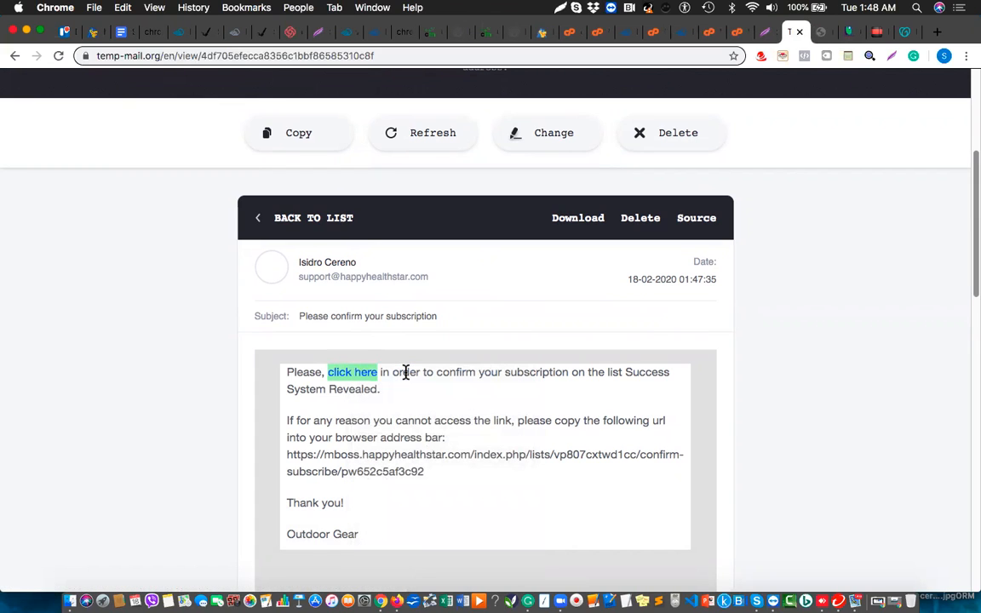
click(823, 34)
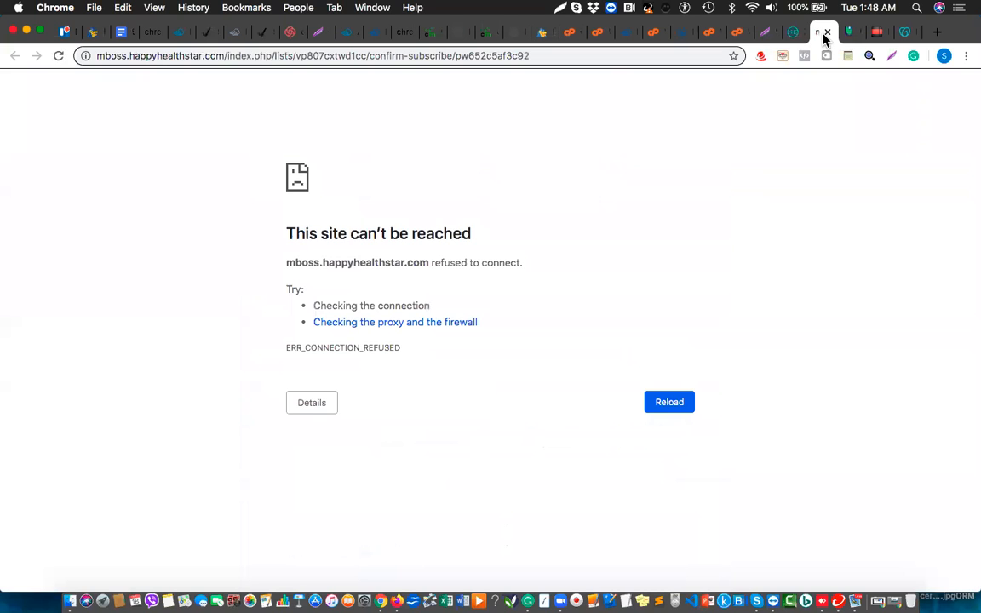
click(825, 34)
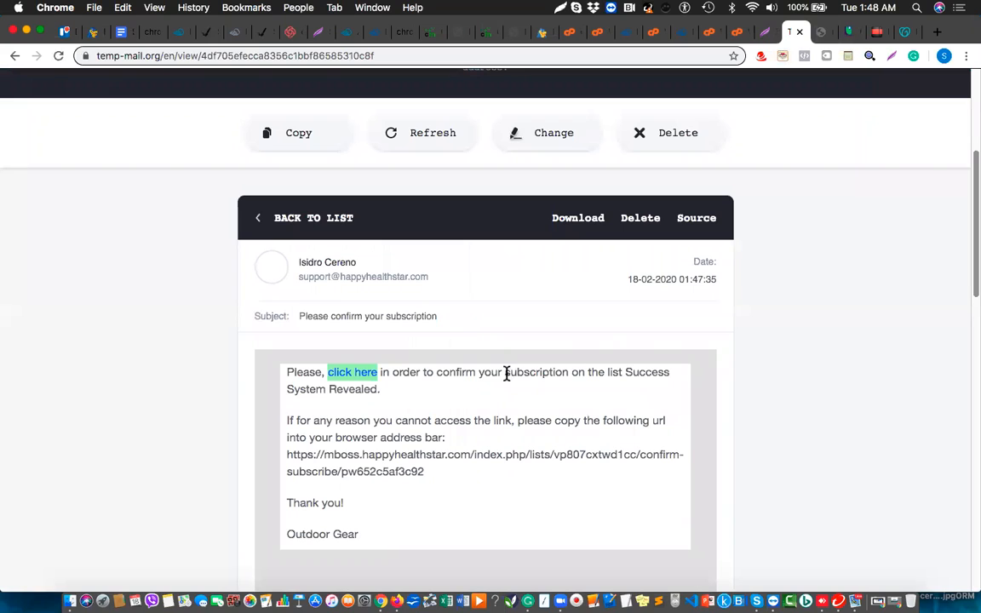
right_click(362, 376)
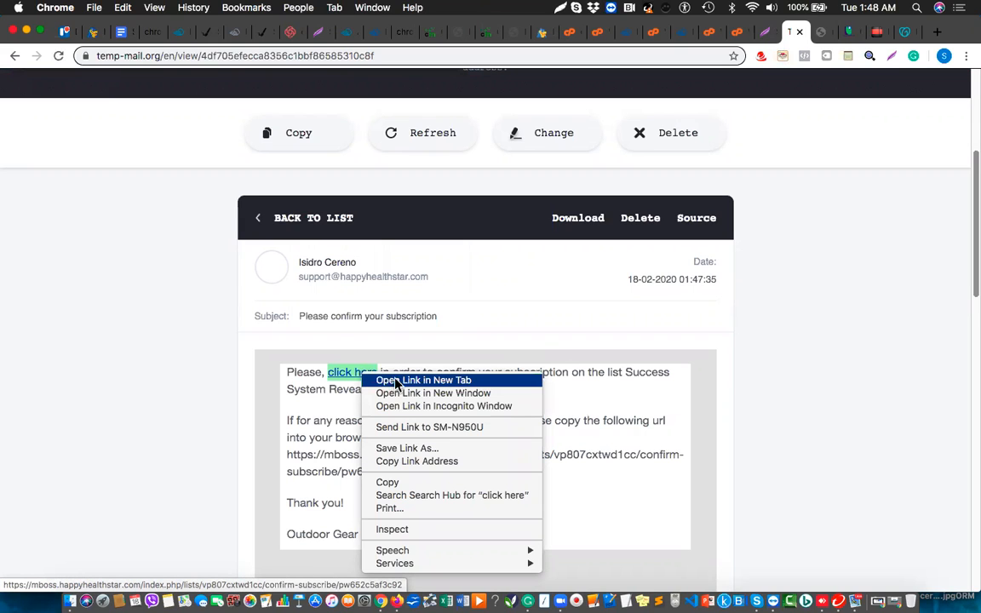
click(391, 380)
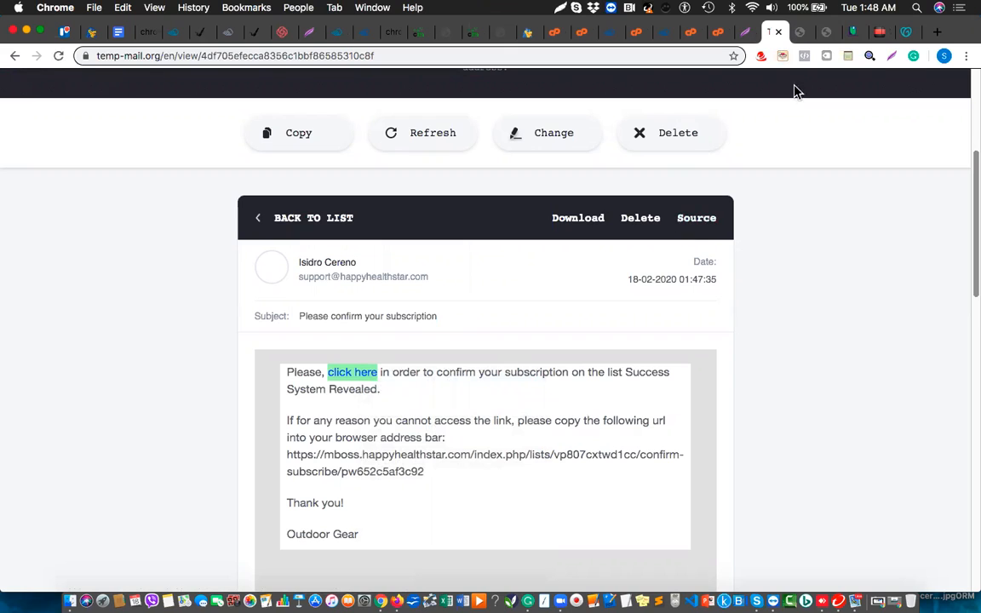
click(820, 37)
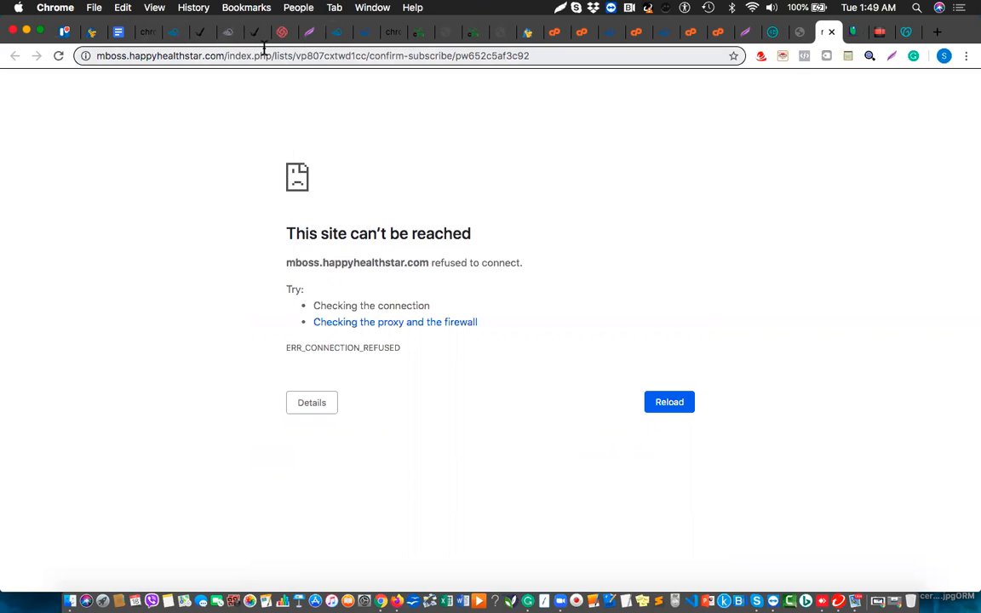
click(338, 34)
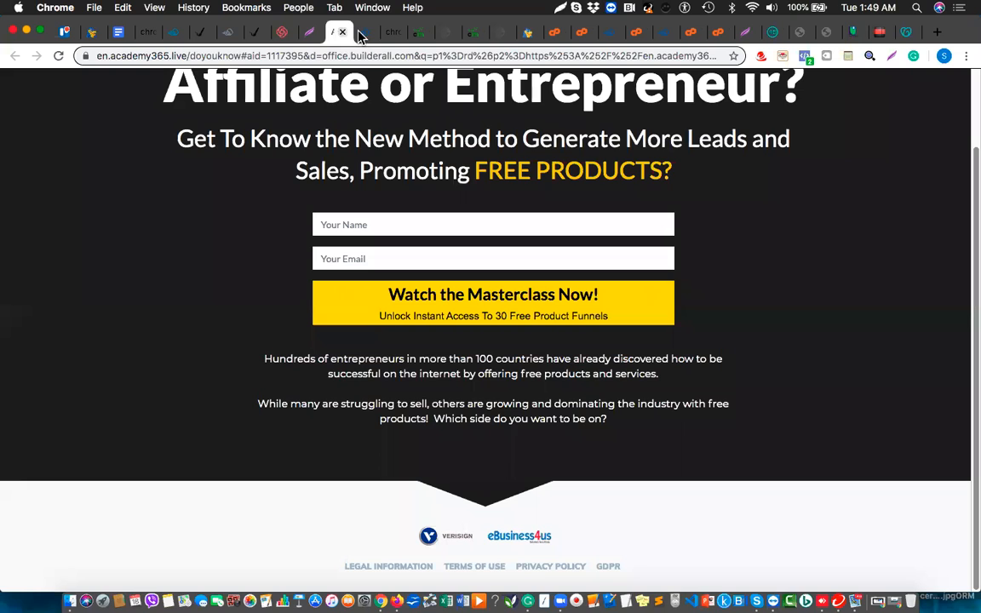
Go to MailingBoss Lists > Lists and open the Success System [Student Version] overview.
click(363, 34)
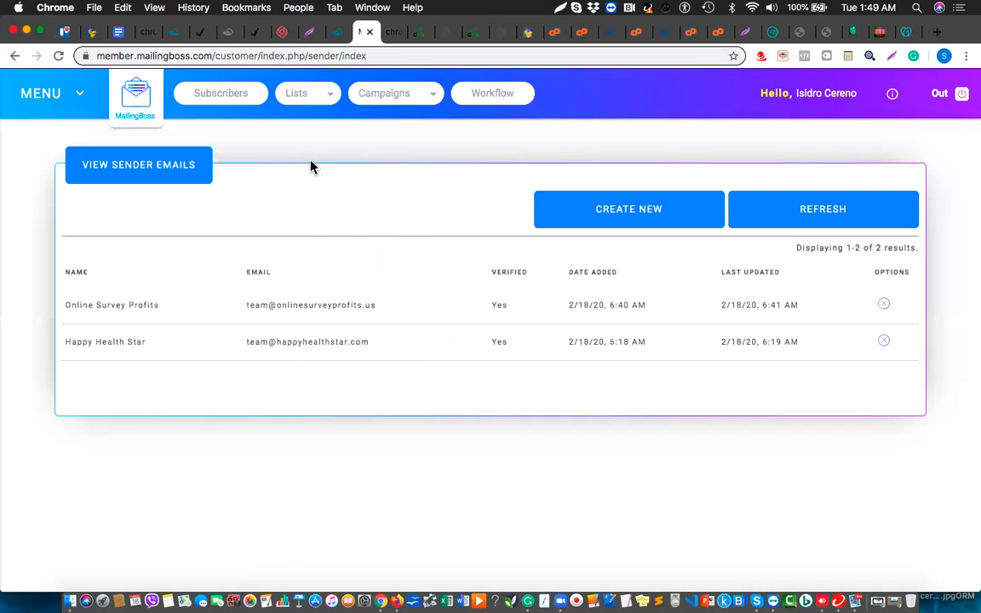
mouse_move(312, 101)
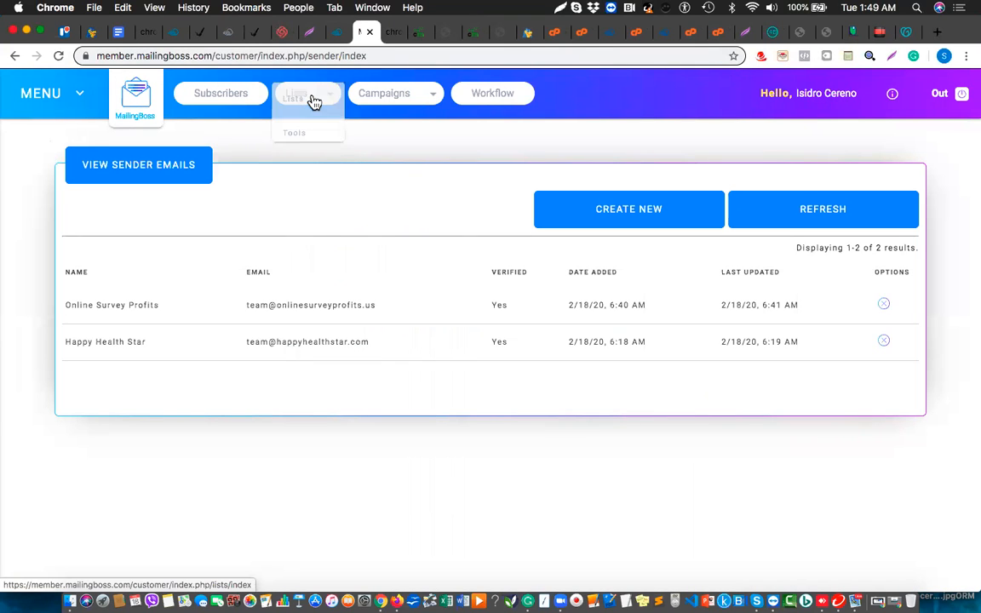
click(292, 102)
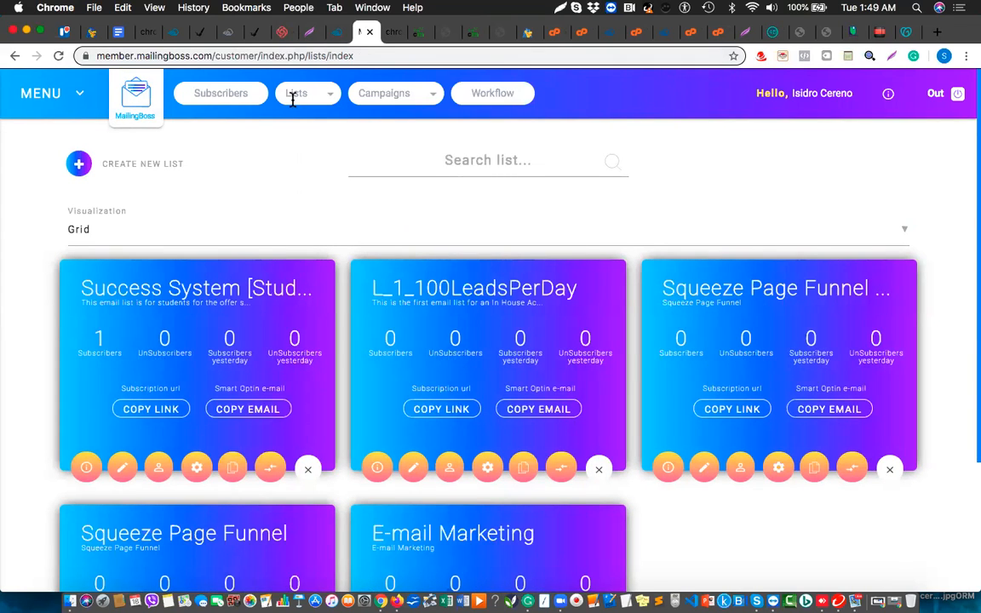
click(86, 470)
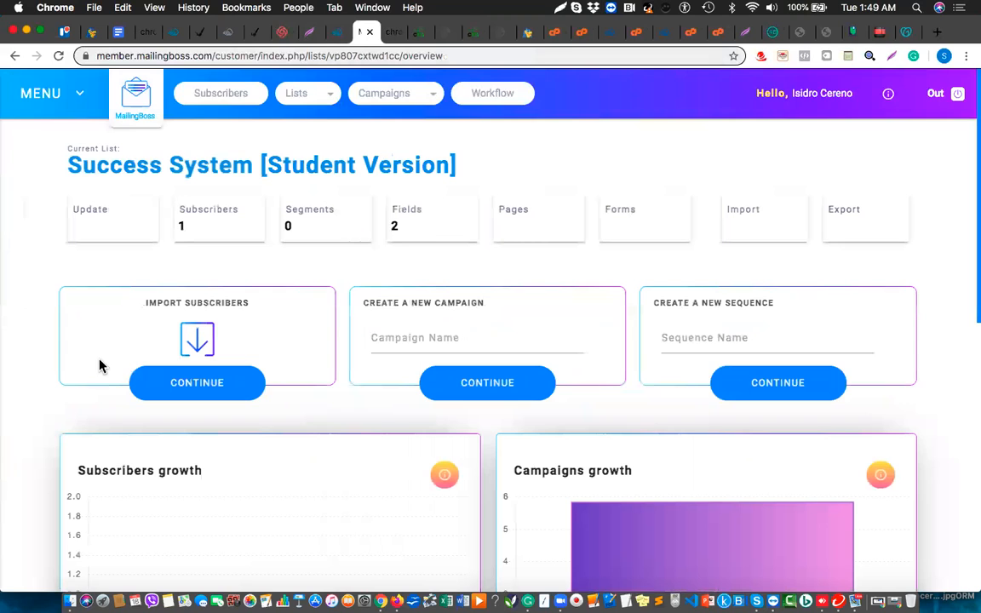
Open the Success System list's Update settings and expand the Advanced section.
click(107, 228)
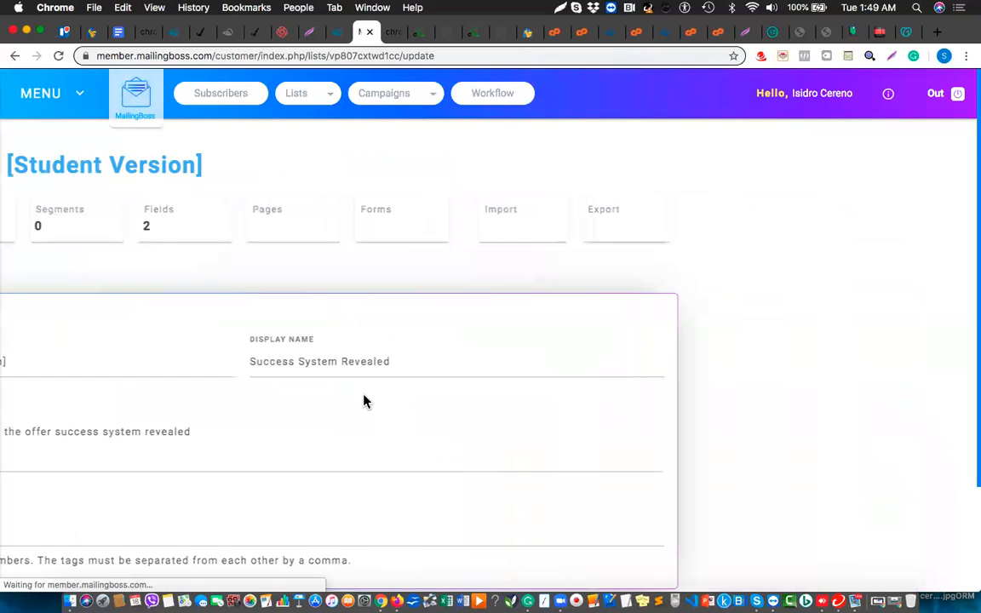
scroll(364, 401, down, 1)
scroll(364, 400, down, 3)
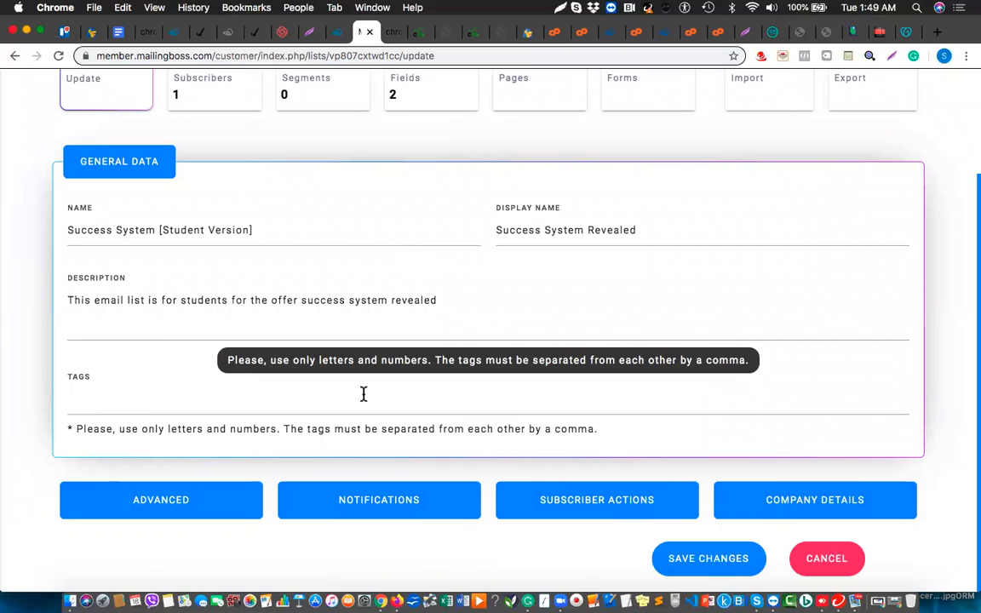
click(169, 509)
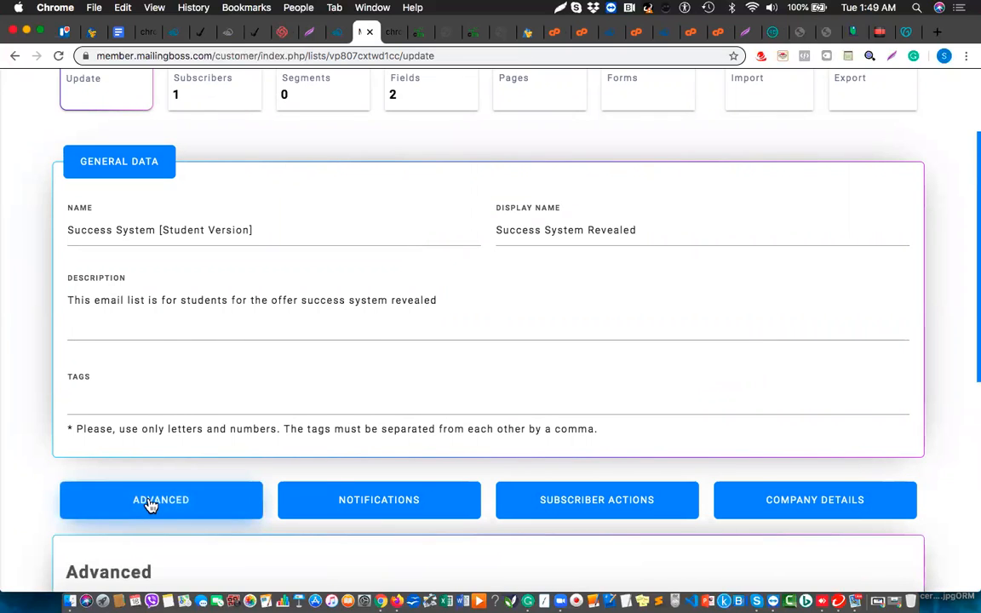
scroll(149, 506, down, 3)
scroll(151, 506, down, 5)
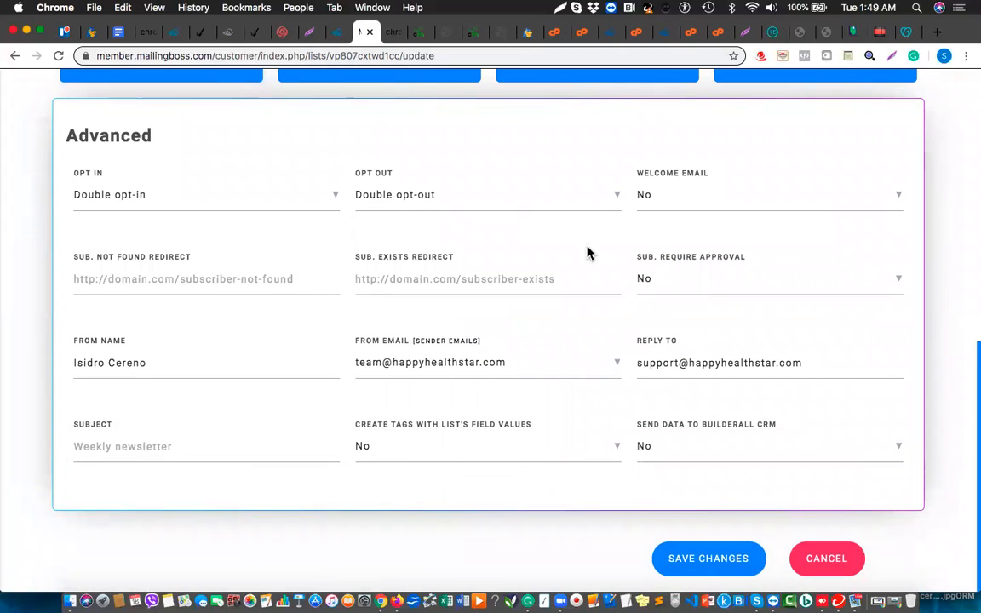
Set Welcome Email to Yes and From Email to the Online Survey Profits sender, then save.
click(685, 205)
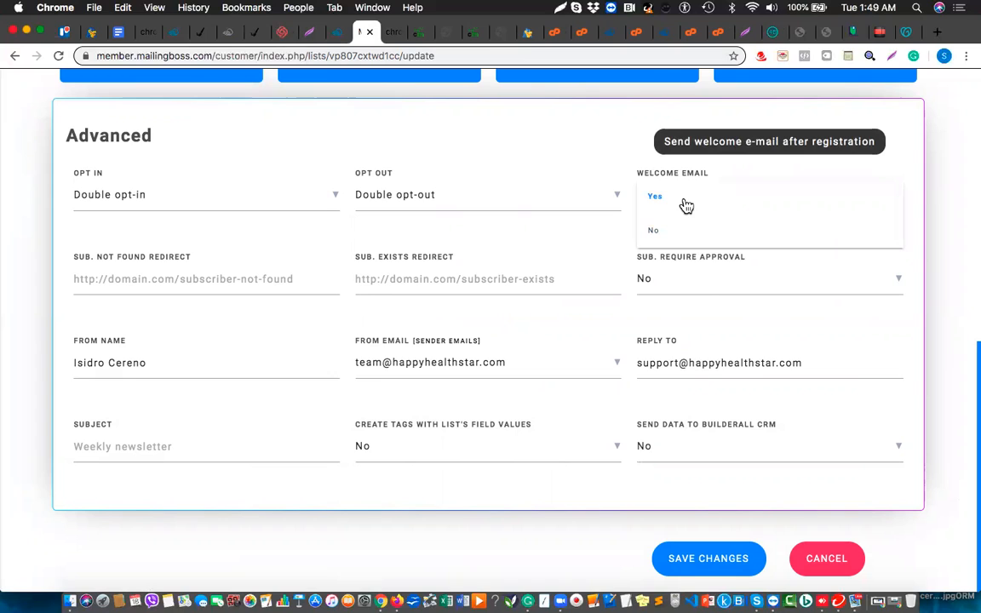
click(663, 204)
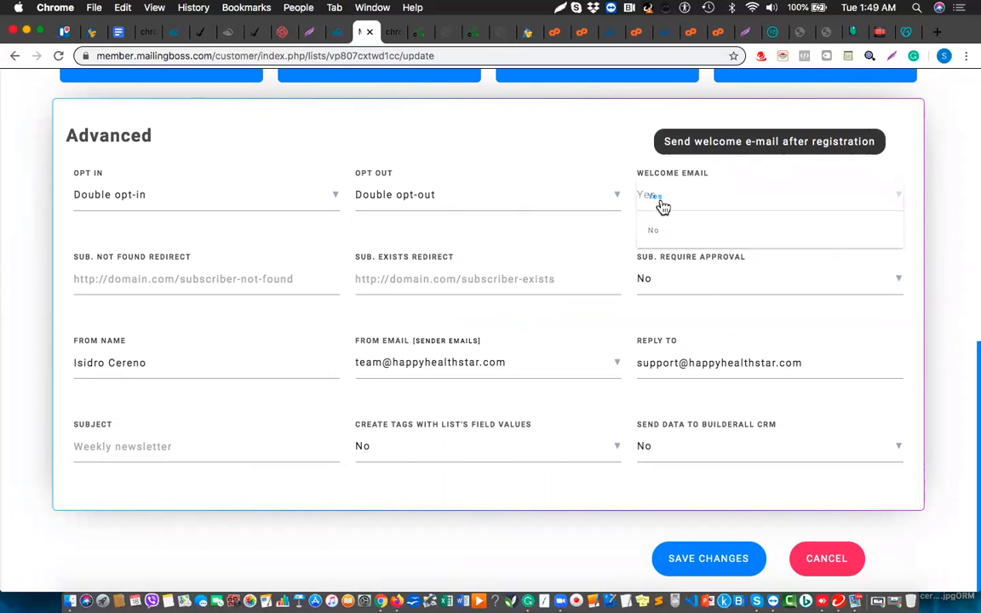
click(487, 373)
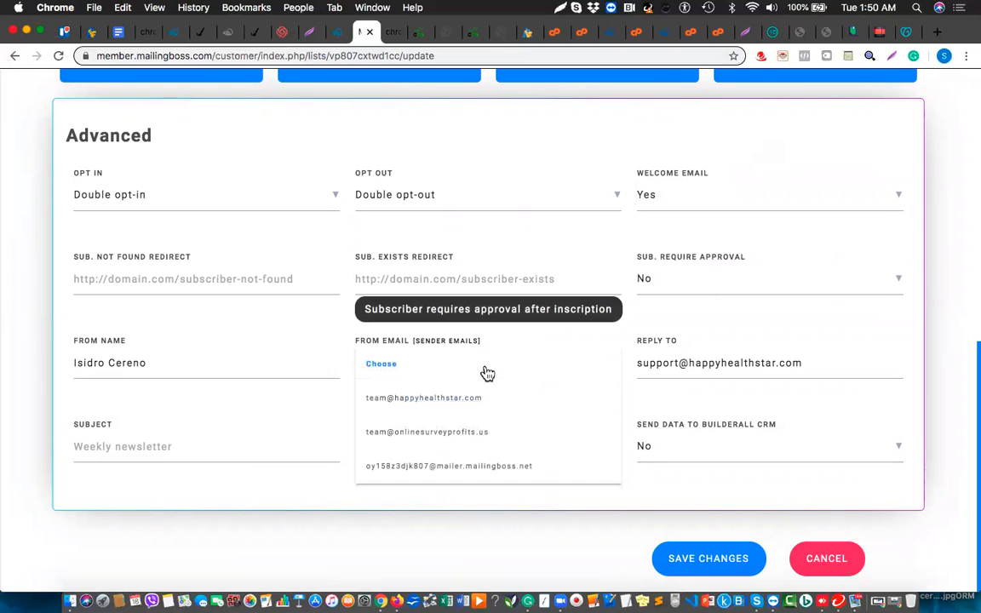
click(456, 436)
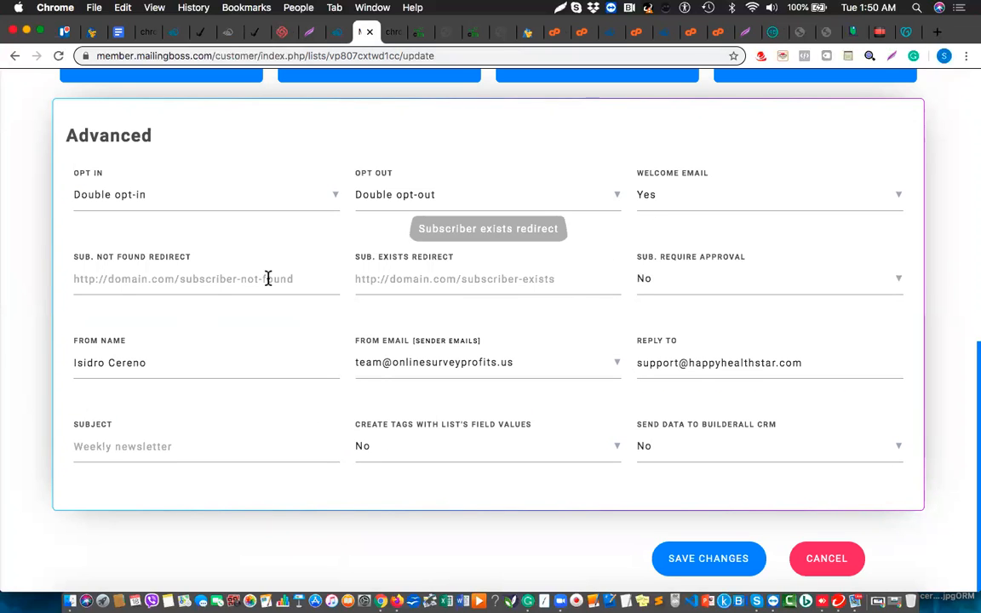
click(709, 560)
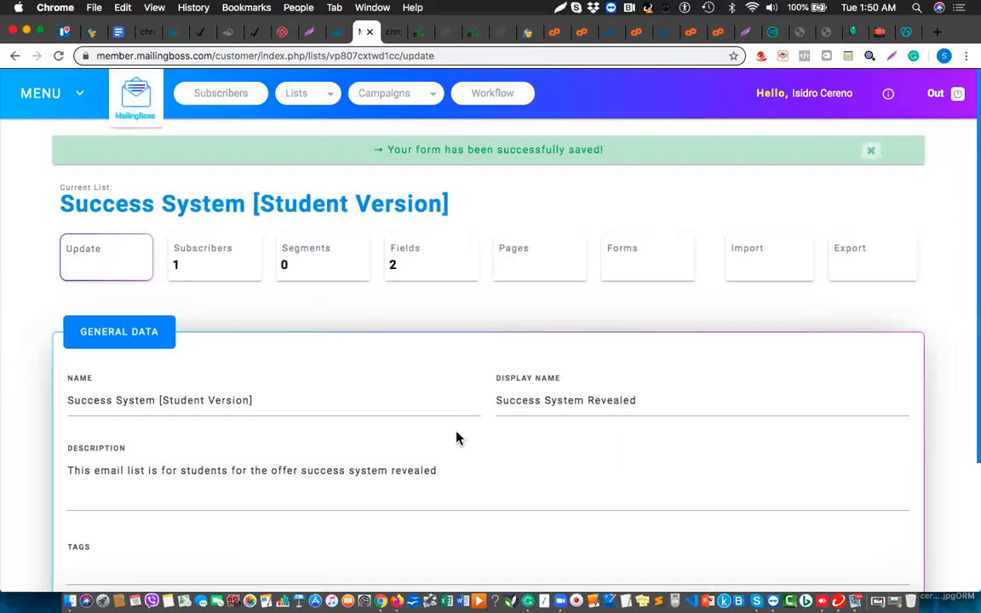
scroll(457, 438, down, 3)
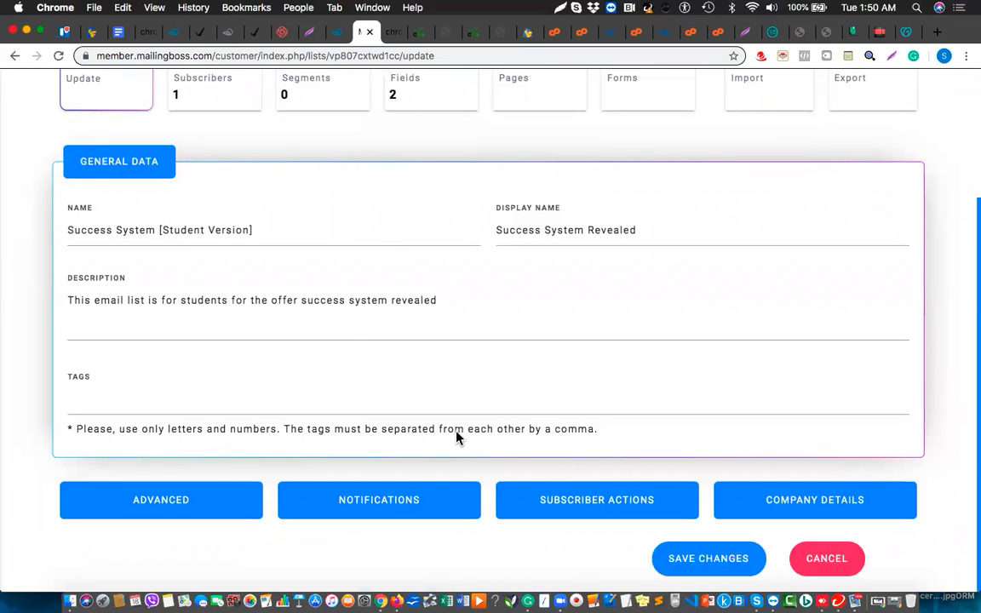
click(402, 509)
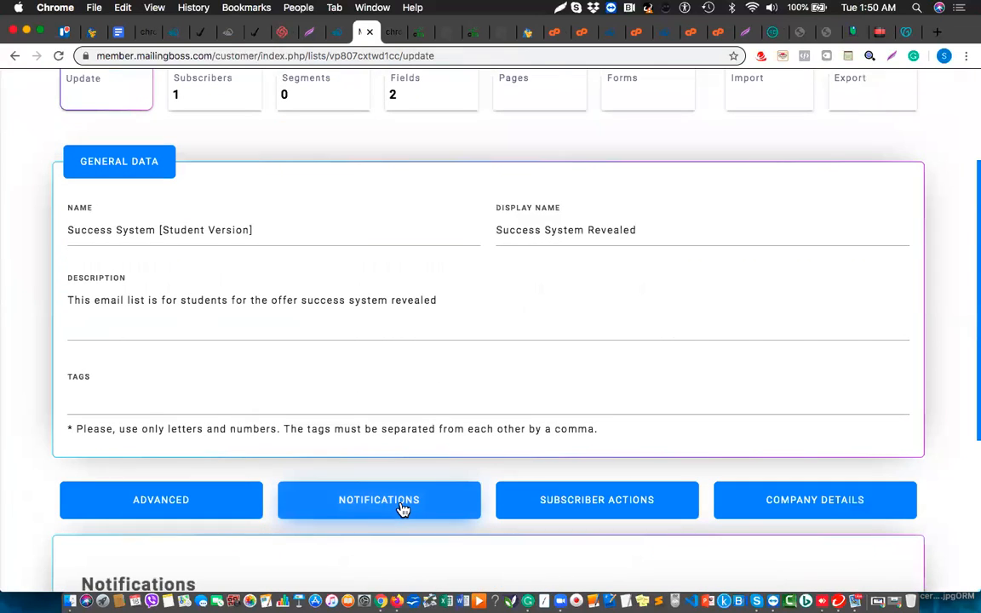
Set the Subscribe, Confirm and Unsubscribe notifications to Yes.
scroll(402, 509, down, 5)
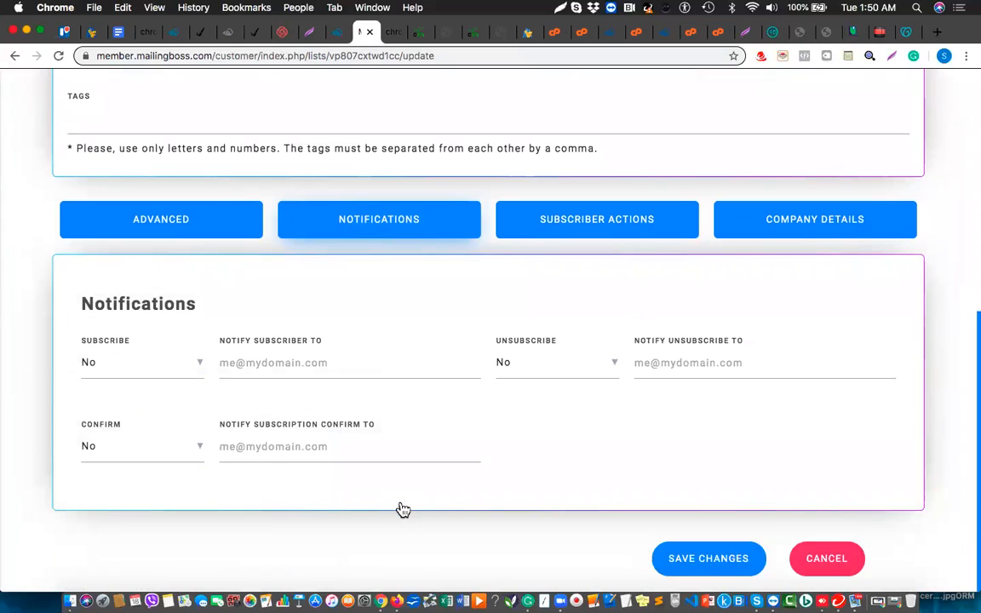
click(153, 379)
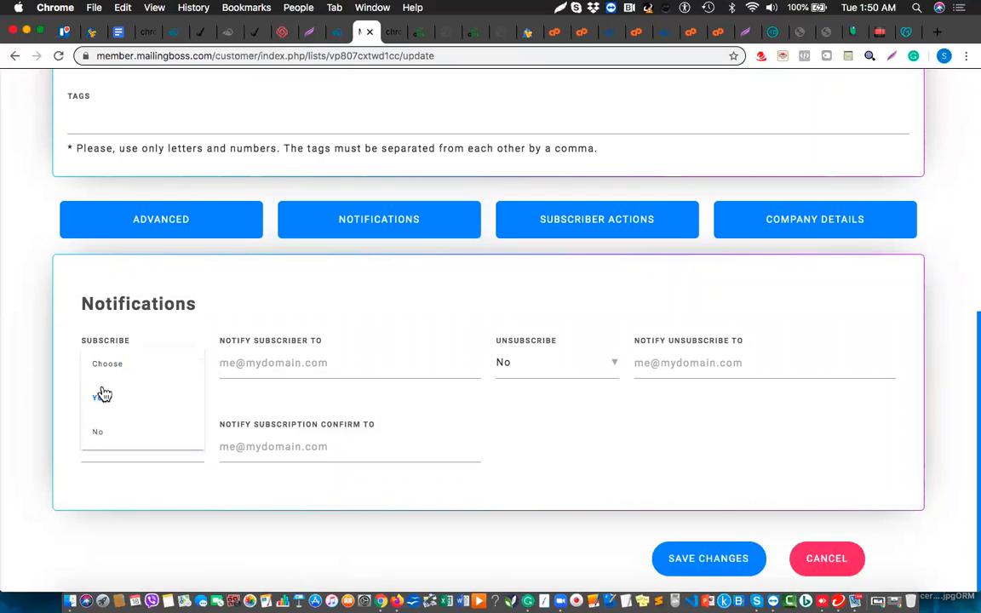
click(101, 397)
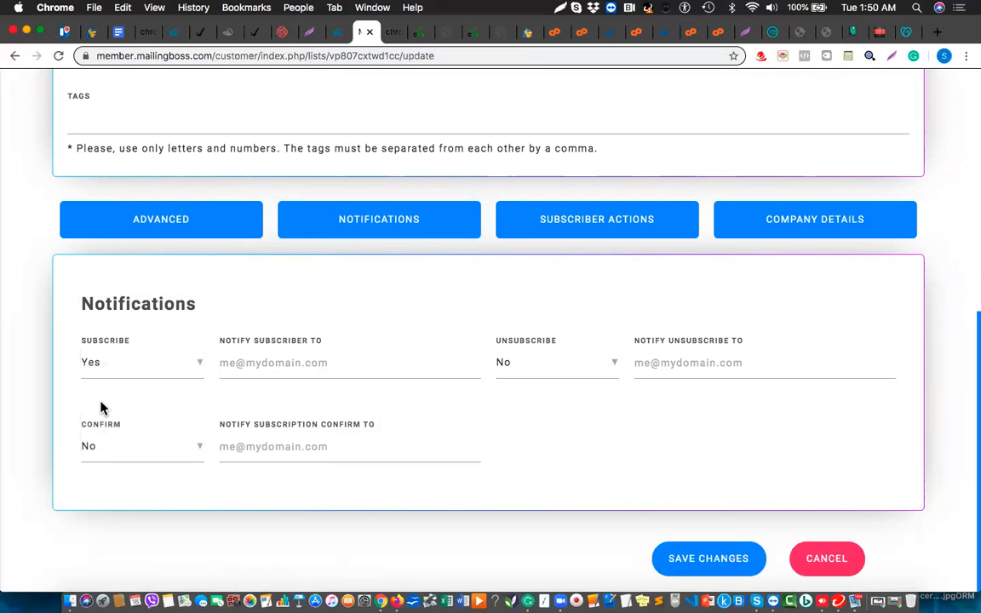
click(102, 458)
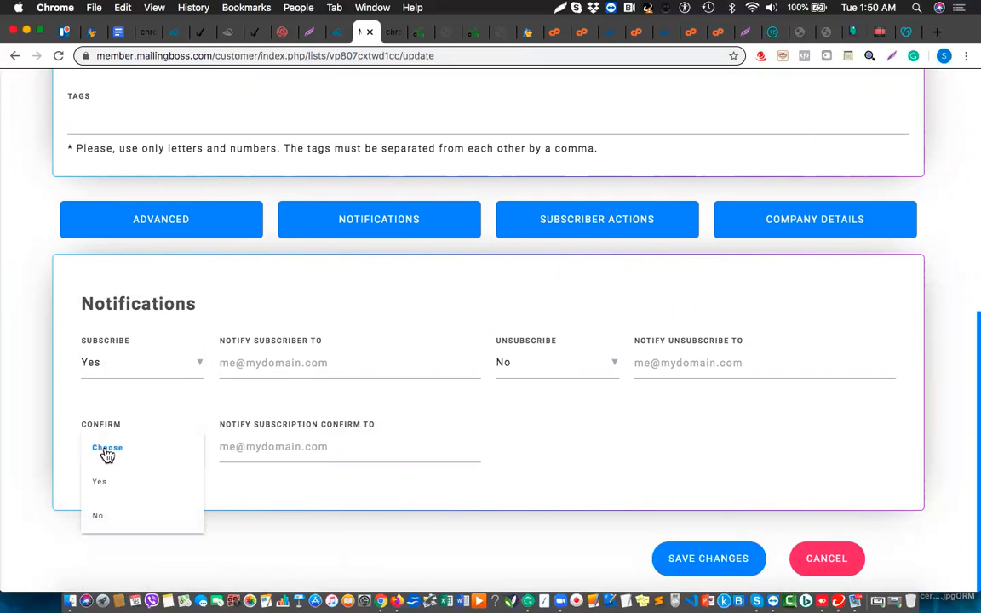
click(103, 486)
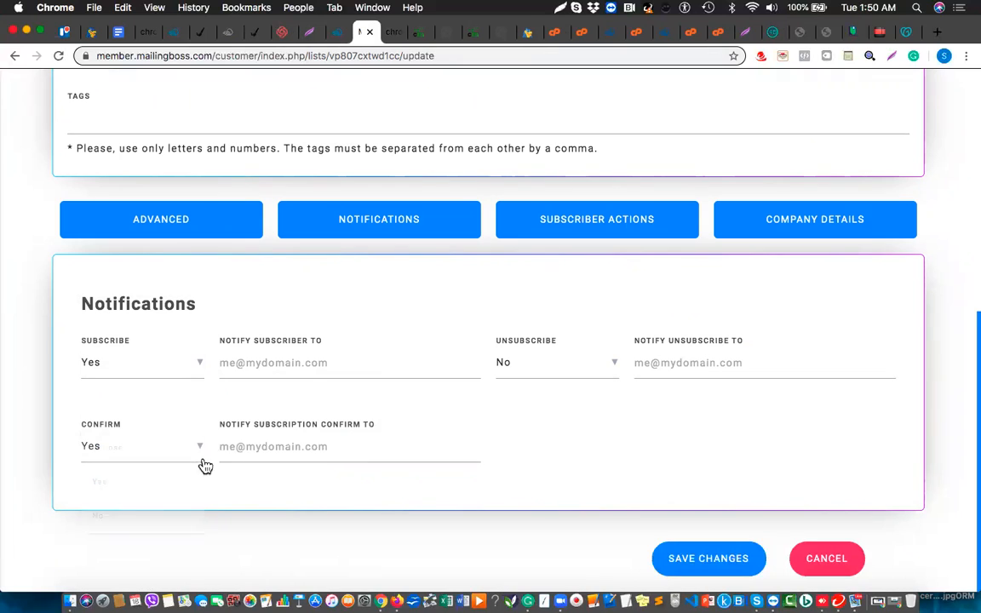
click(573, 367)
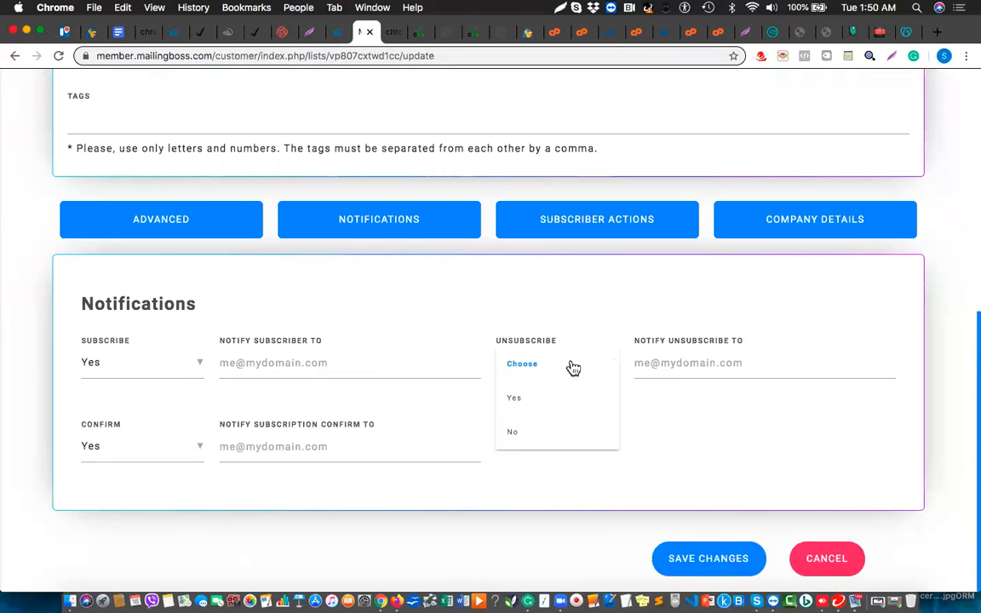
click(520, 399)
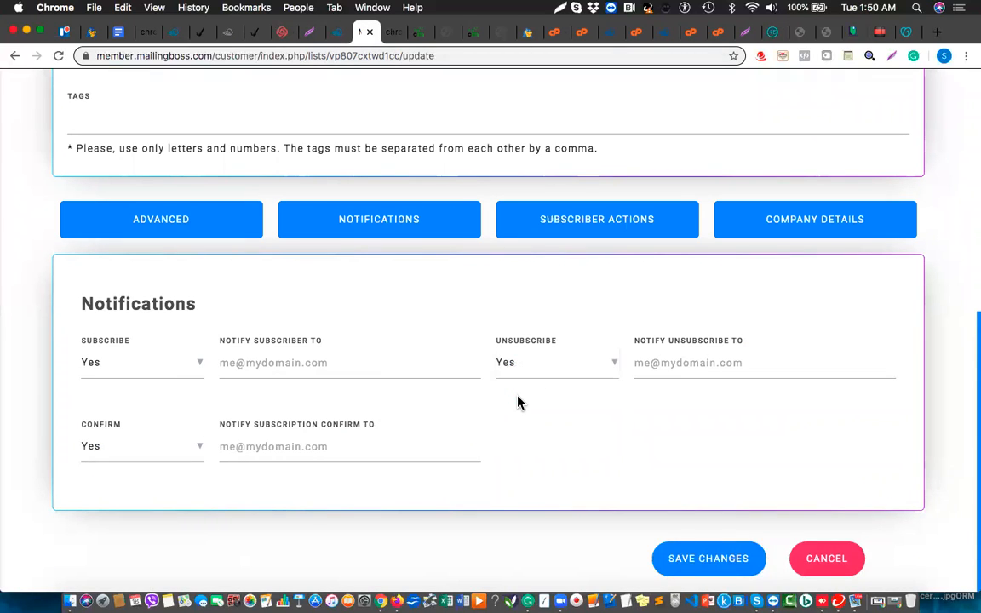
Fill in the subscribe, unsubscribe and confirm notification e-mail addresses and save.
click(303, 362)
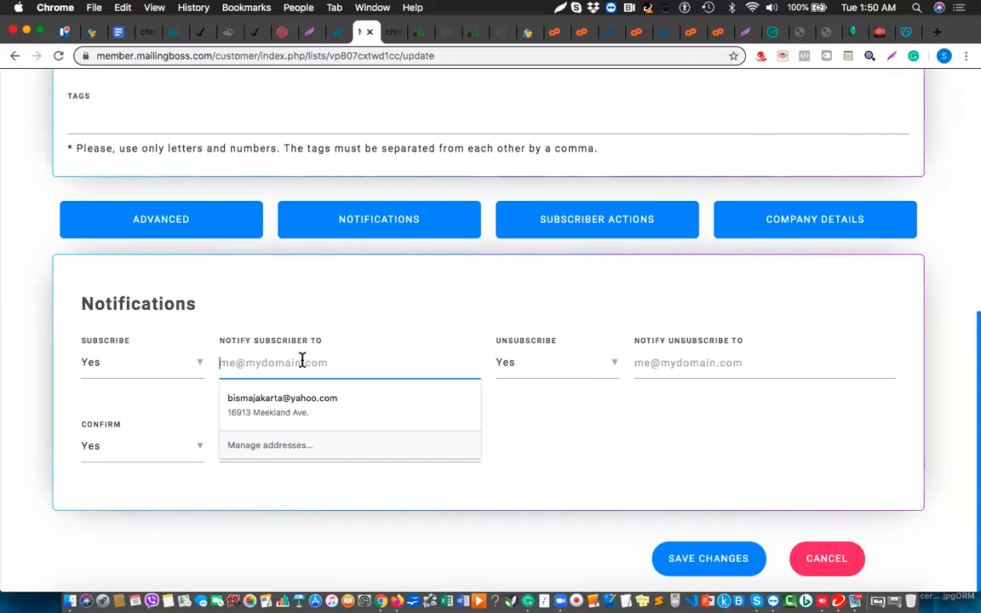
click(314, 393)
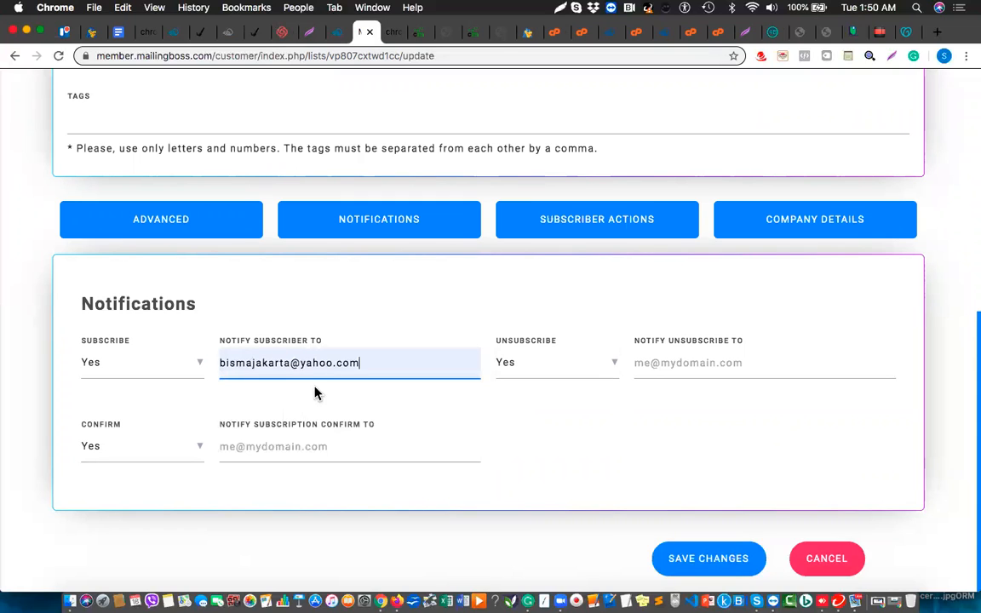
drag(359, 363, 228, 363)
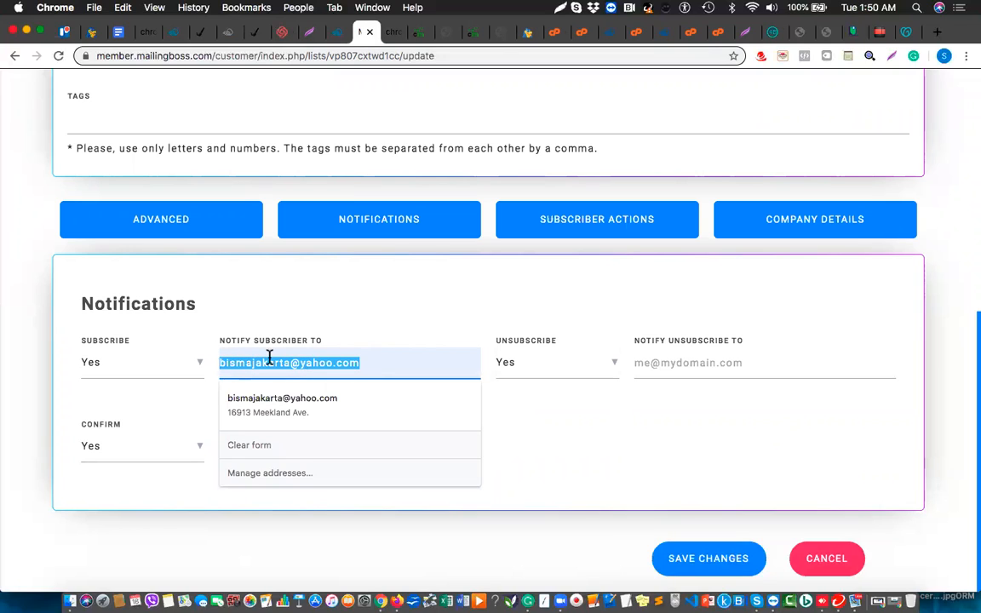
click(698, 363)
key(super+v)
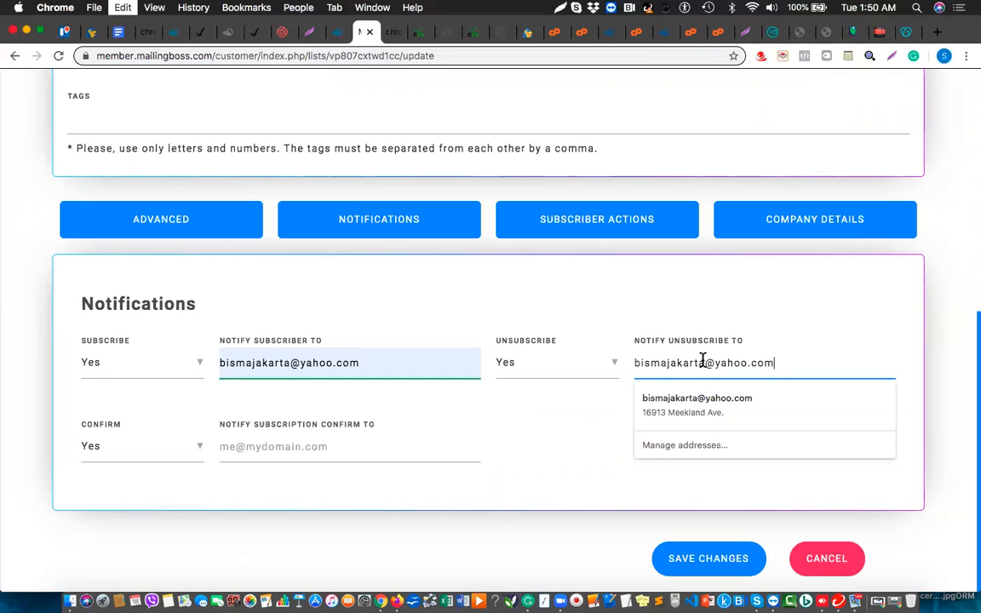
click(91, 442)
click(292, 450)
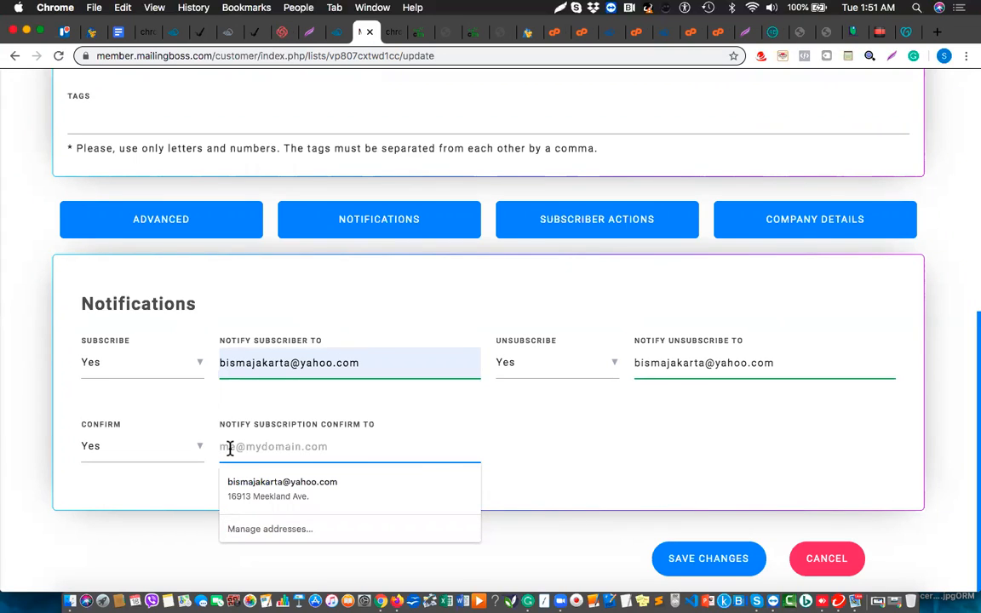
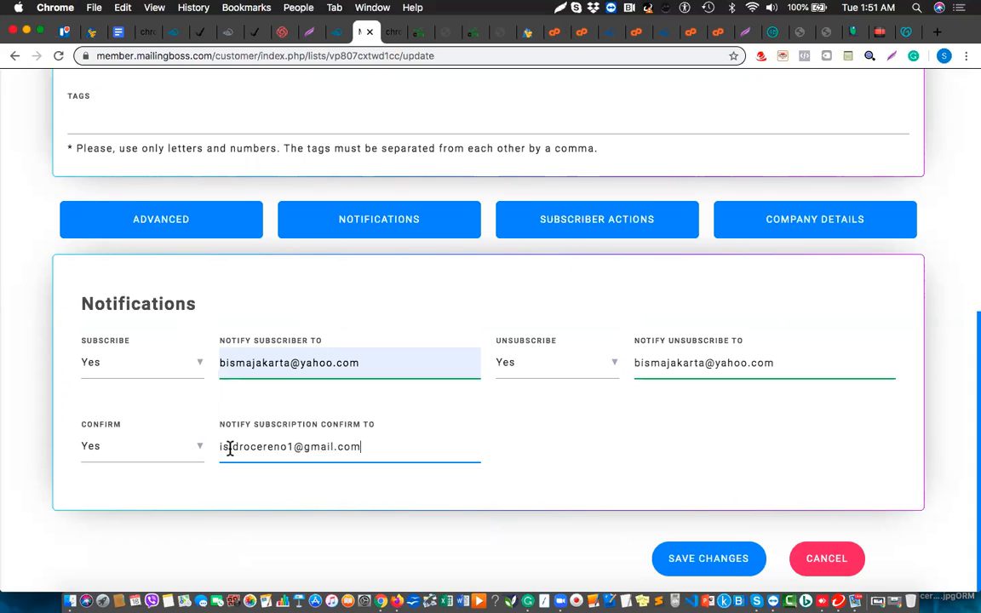
click(715, 571)
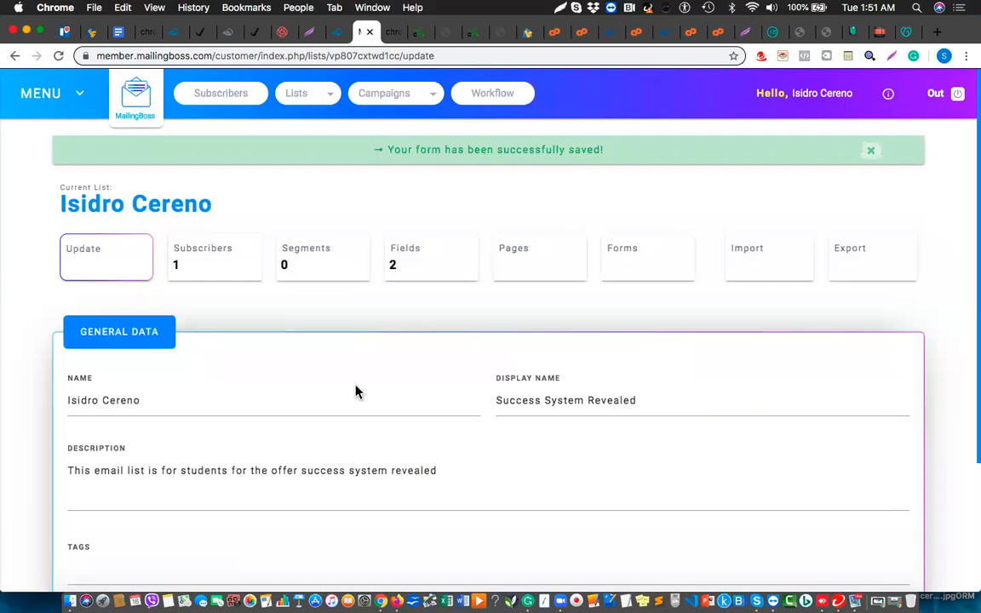
Review Notifications, Subscriber Actions and Company Details, then open the list's Pages section.
scroll(355, 392, down, 4)
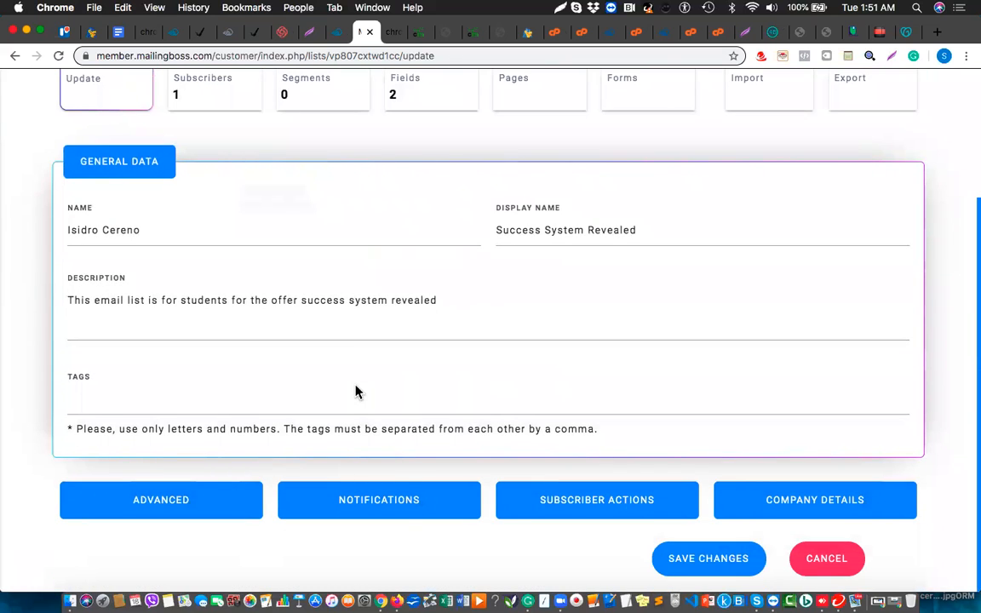
click(405, 508)
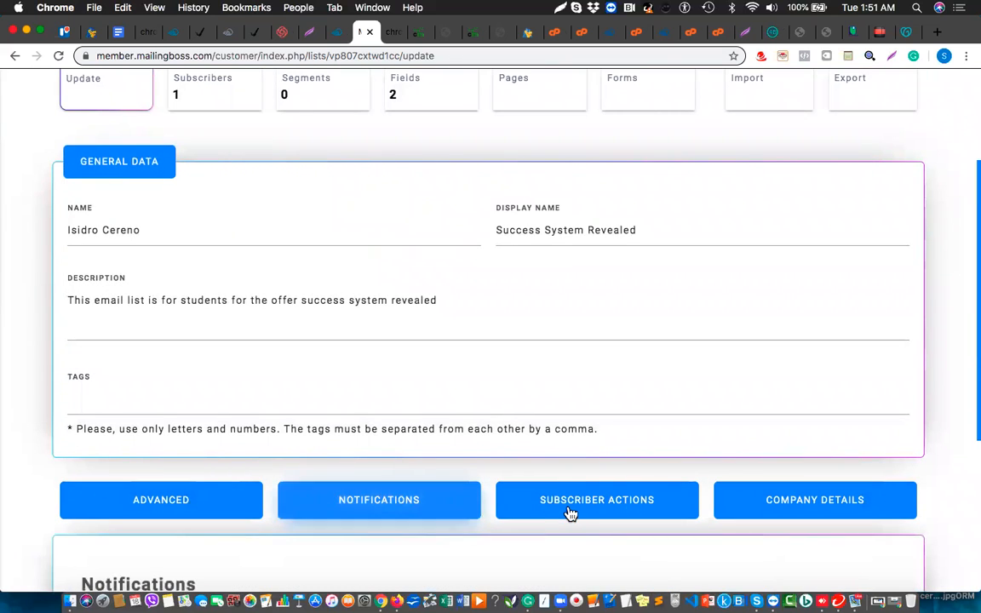
click(582, 508)
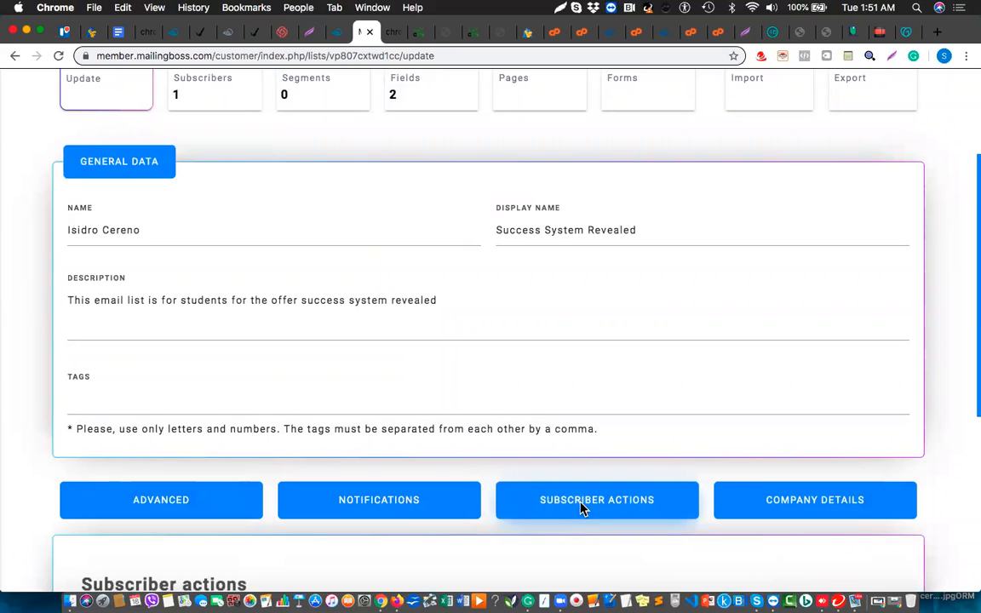
scroll(581, 508, down, 5)
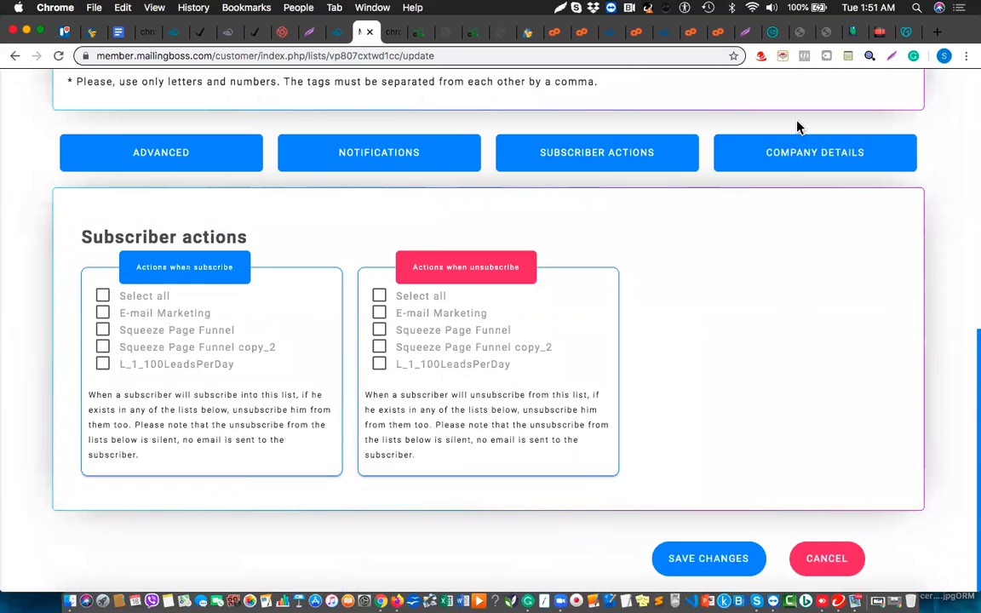
click(792, 163)
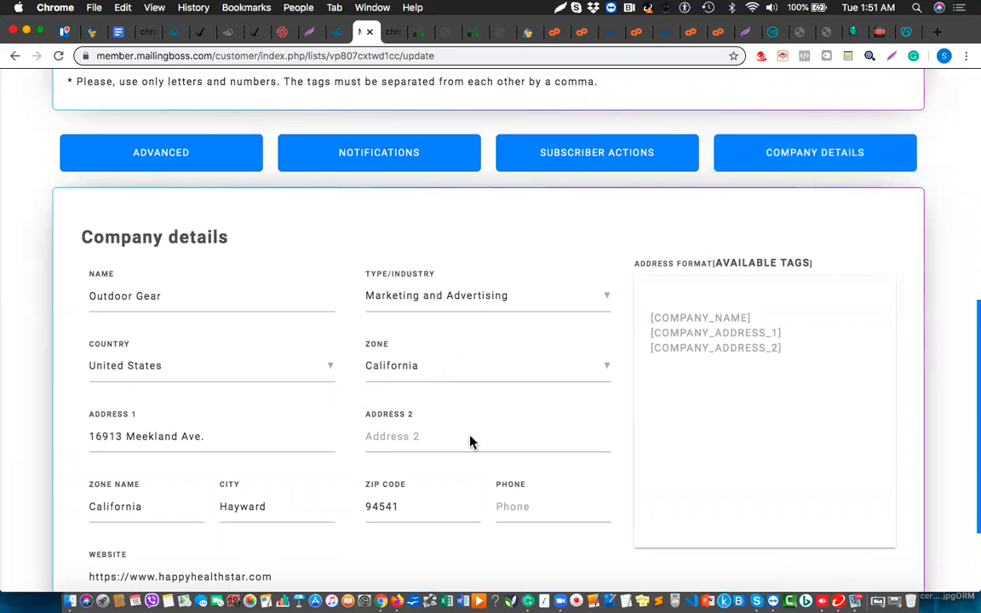
scroll(340, 444, down, 3)
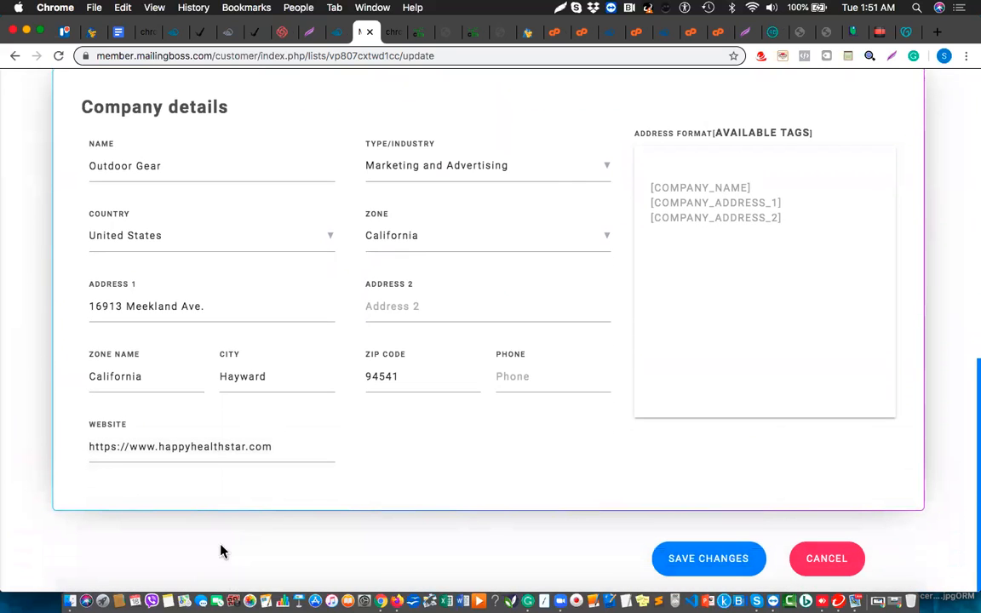
scroll(219, 449, up, 15)
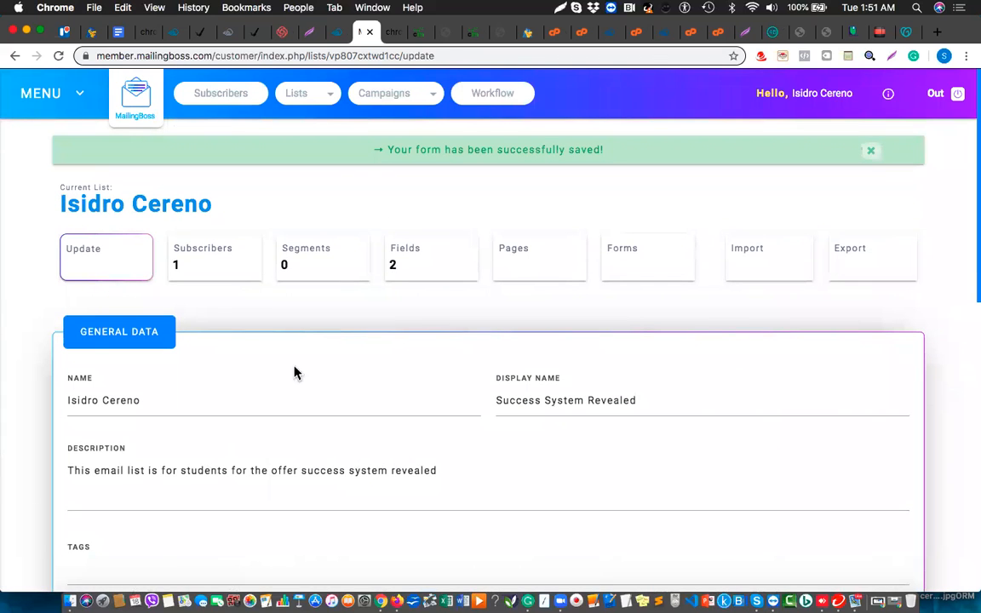
click(523, 272)
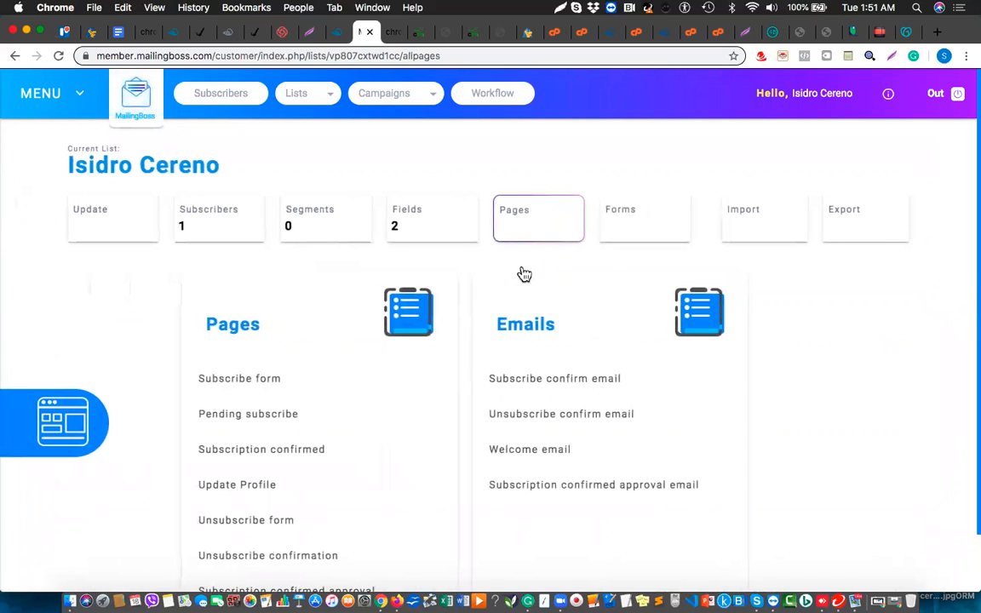
Open the Pending subscribe page and centre-align its confirmation message.
click(268, 423)
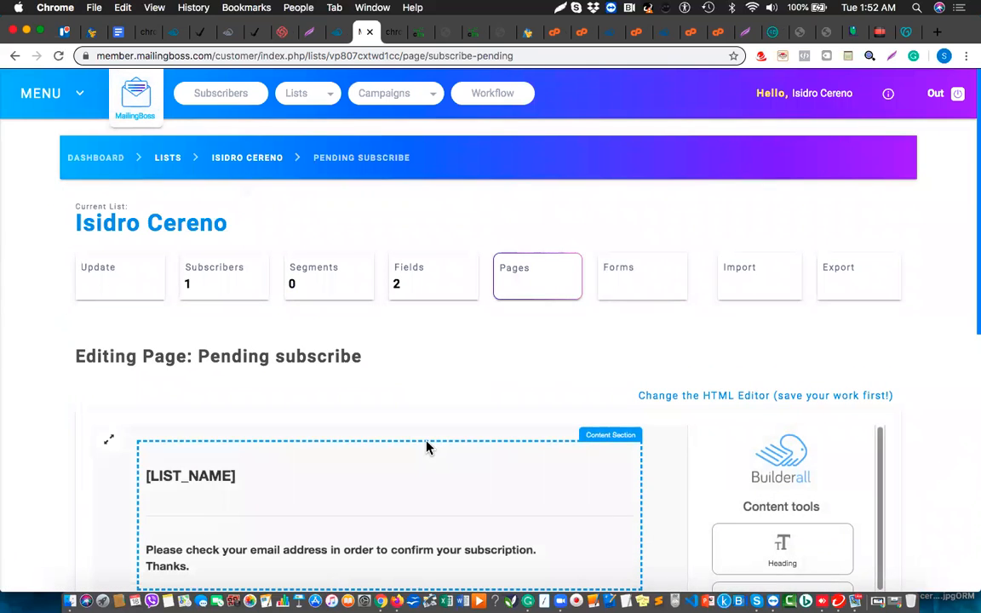
scroll(427, 447, down, 5)
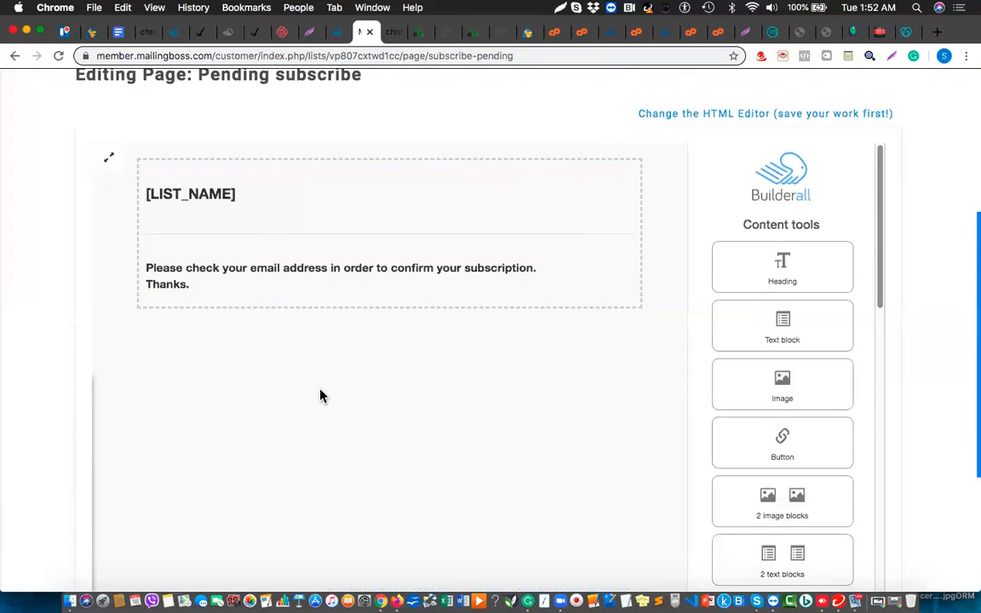
click(317, 281)
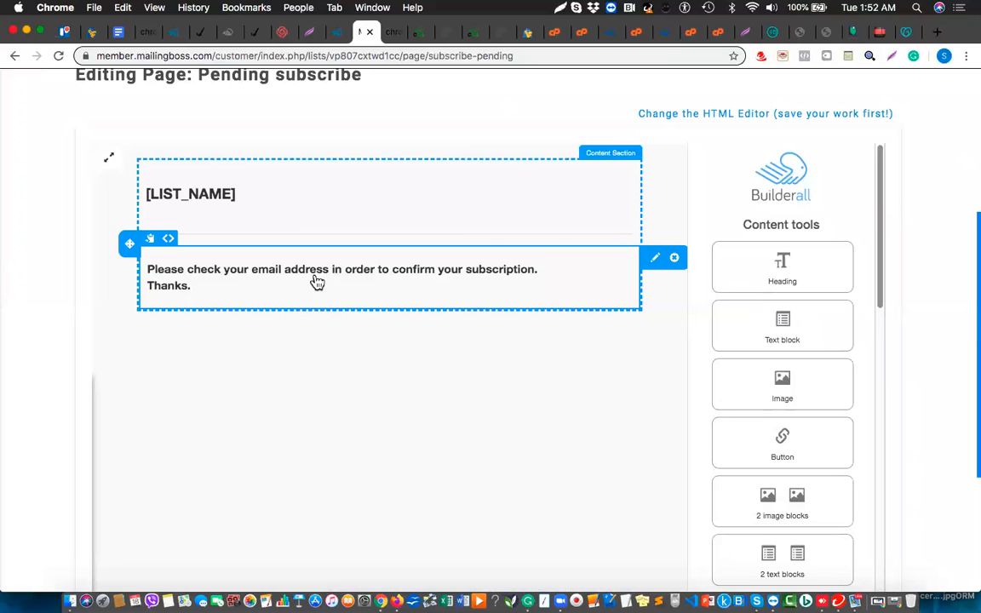
click(315, 278)
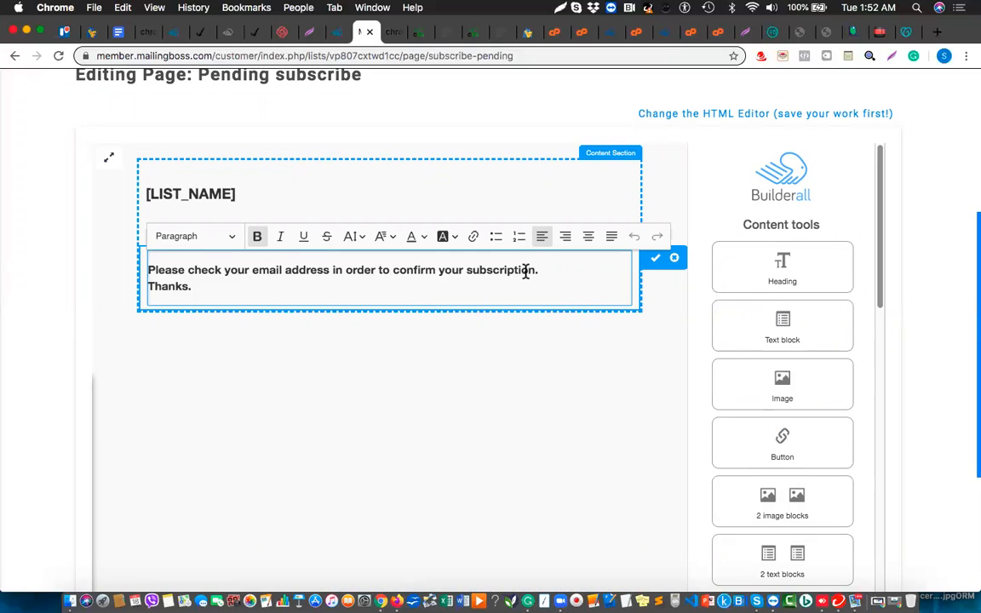
click(586, 241)
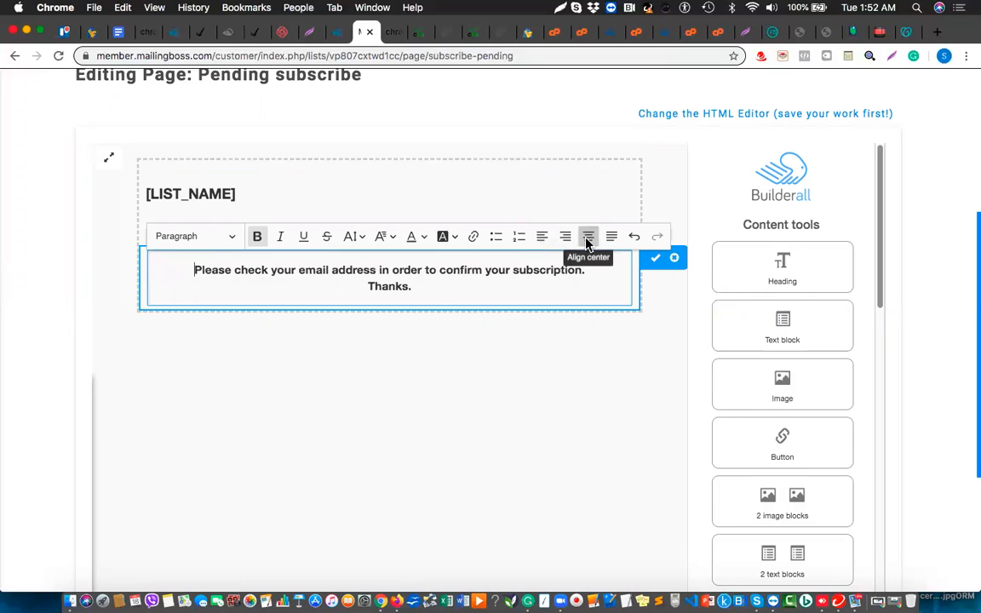
click(656, 260)
Set the redirect delay to 2 seconds and save the page with 'Save and next'.
scroll(606, 440, down, 5)
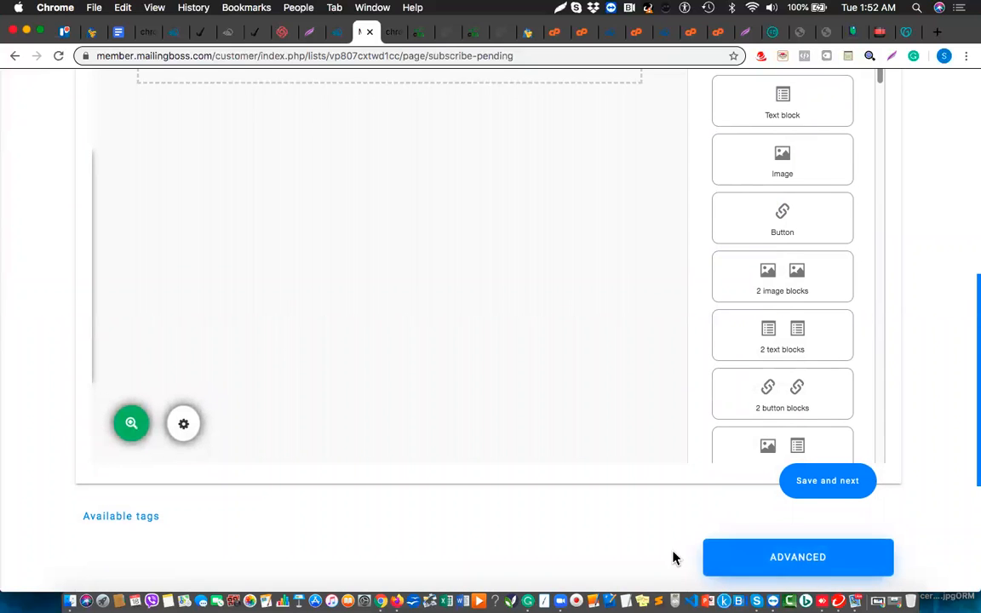
scroll(556, 530, down, 6)
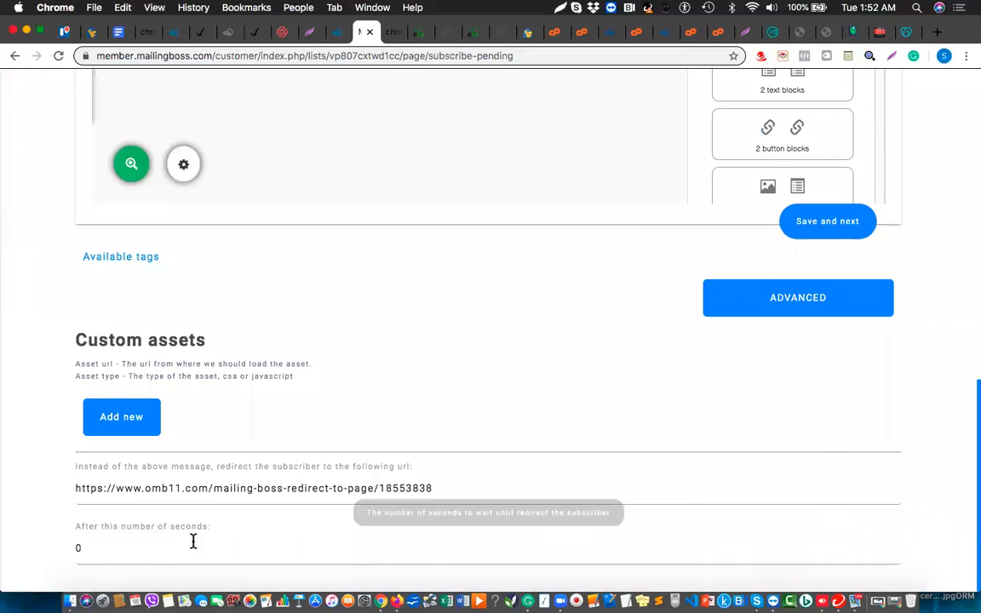
click(107, 549)
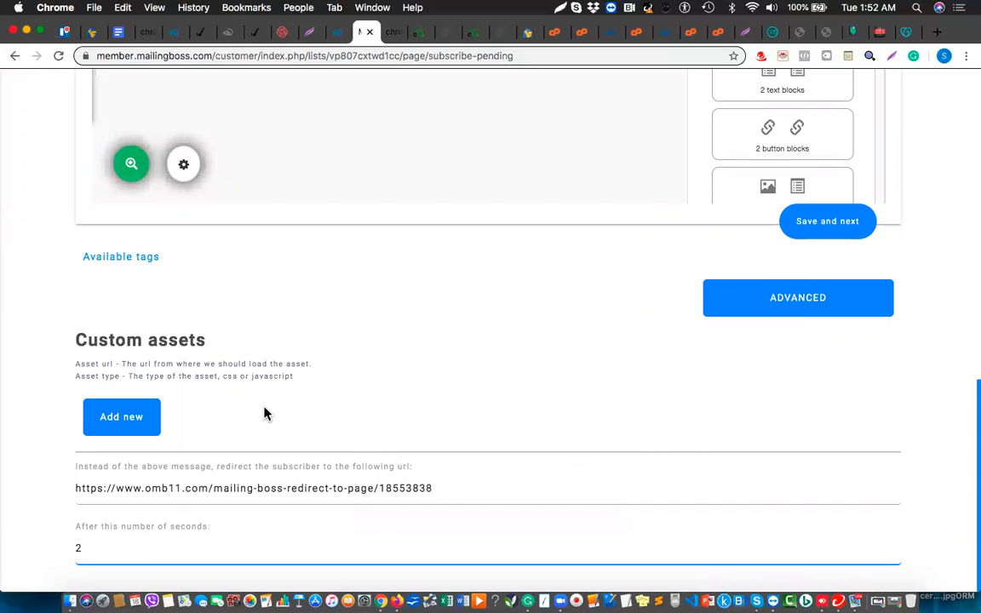
click(816, 226)
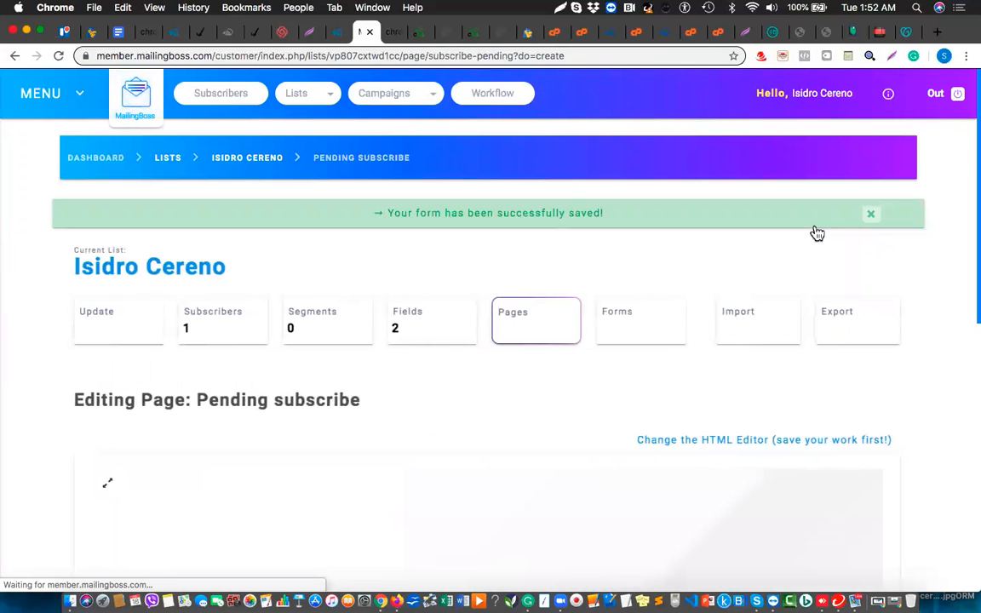
click(525, 335)
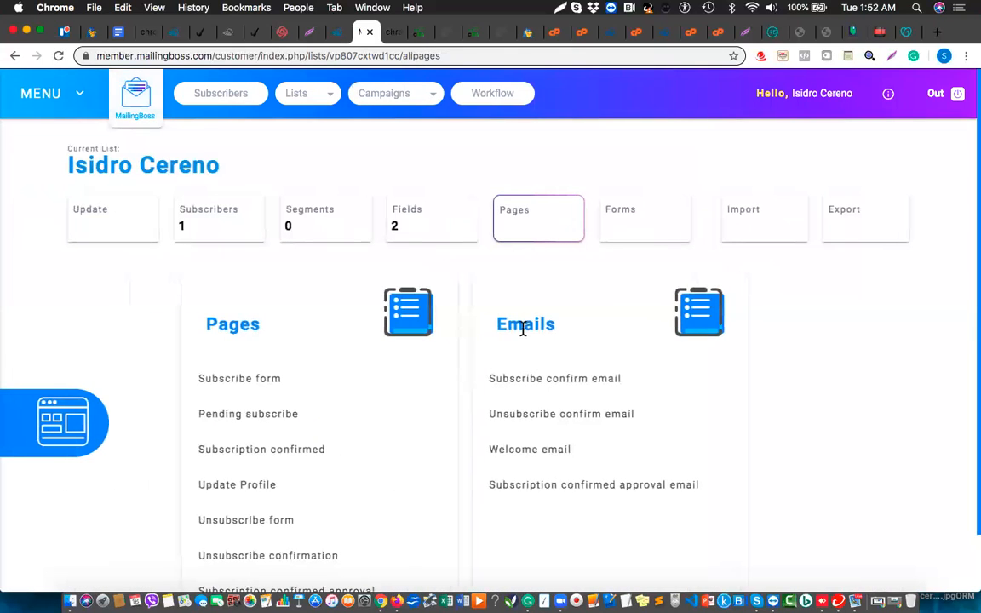
In the Subscription confirmed page editor, centre-align the congratulations message text block.
click(266, 452)
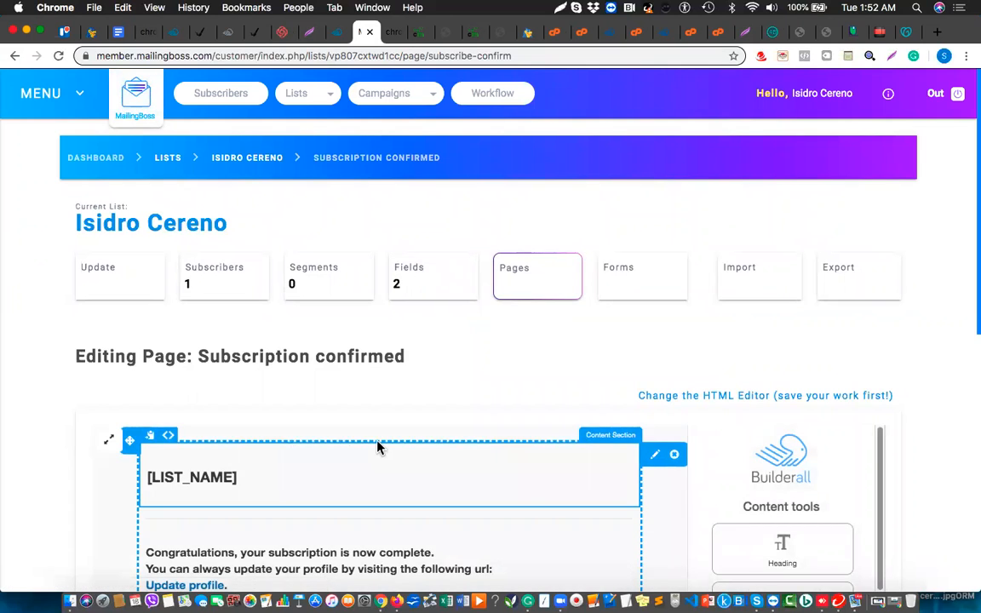
scroll(379, 447, down, 10)
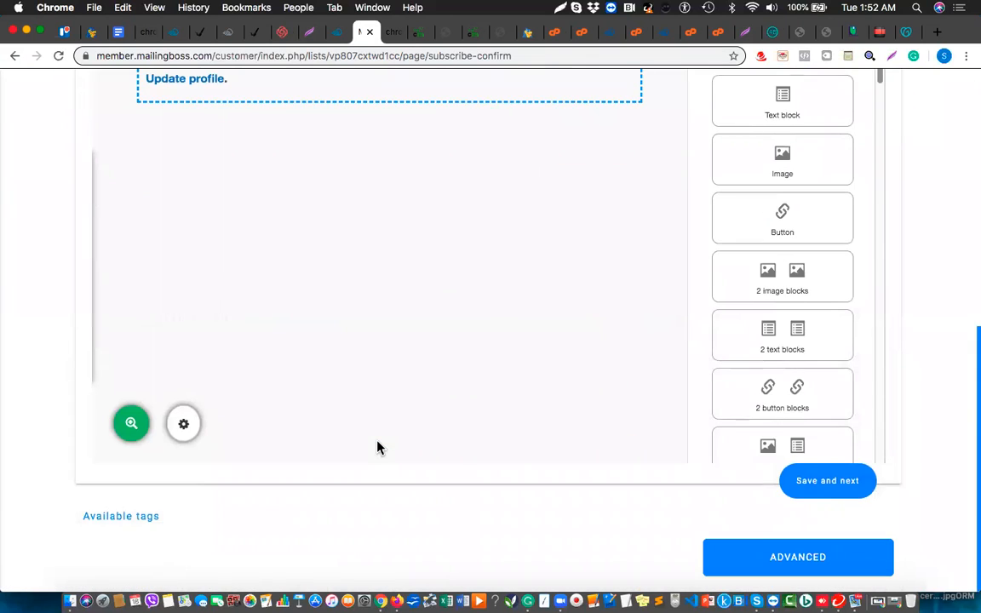
scroll(379, 447, up, 5)
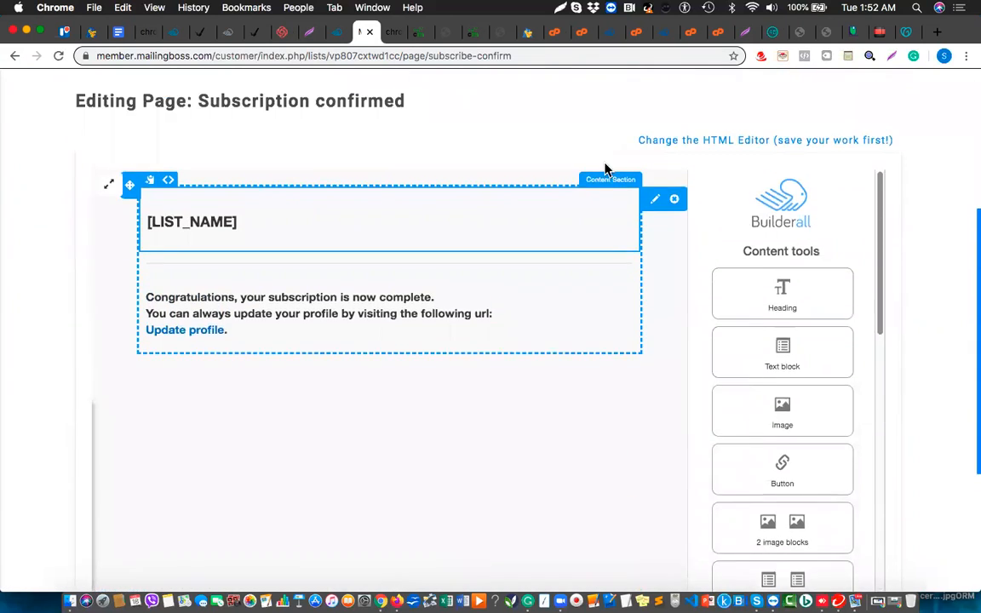
scroll(622, 164, up, 1)
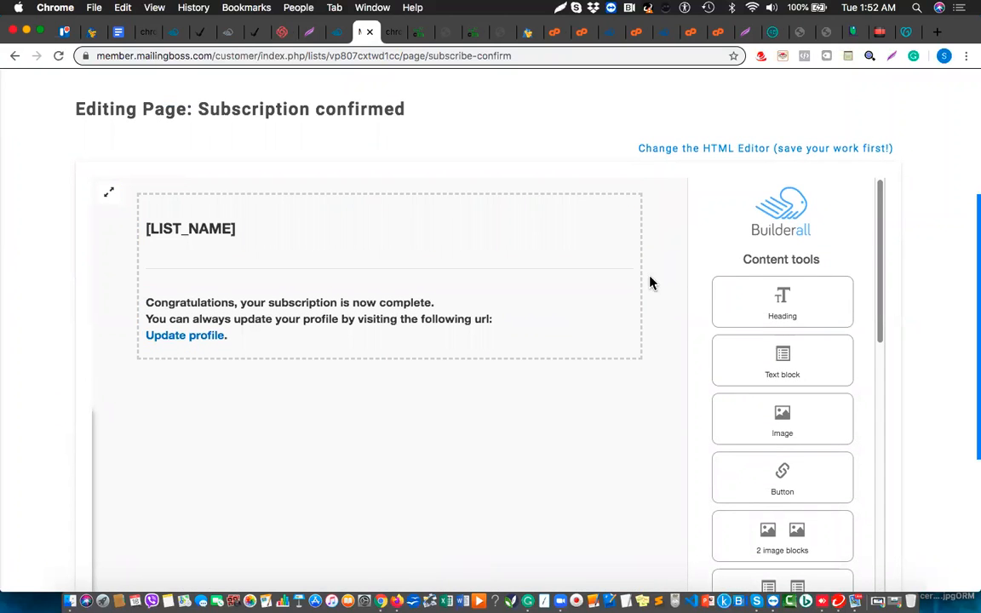
mouse_move(609, 304)
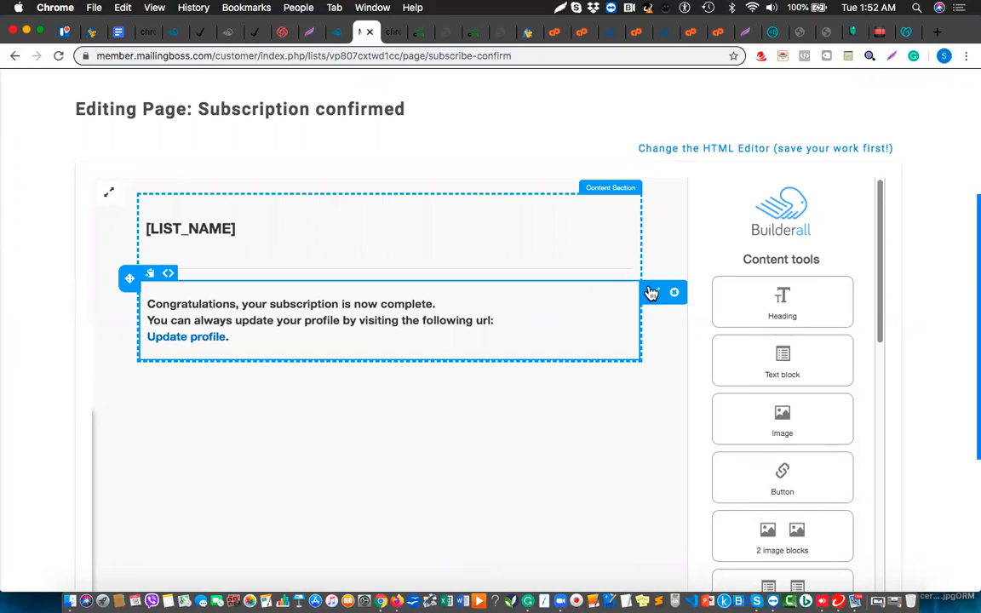
click(654, 295)
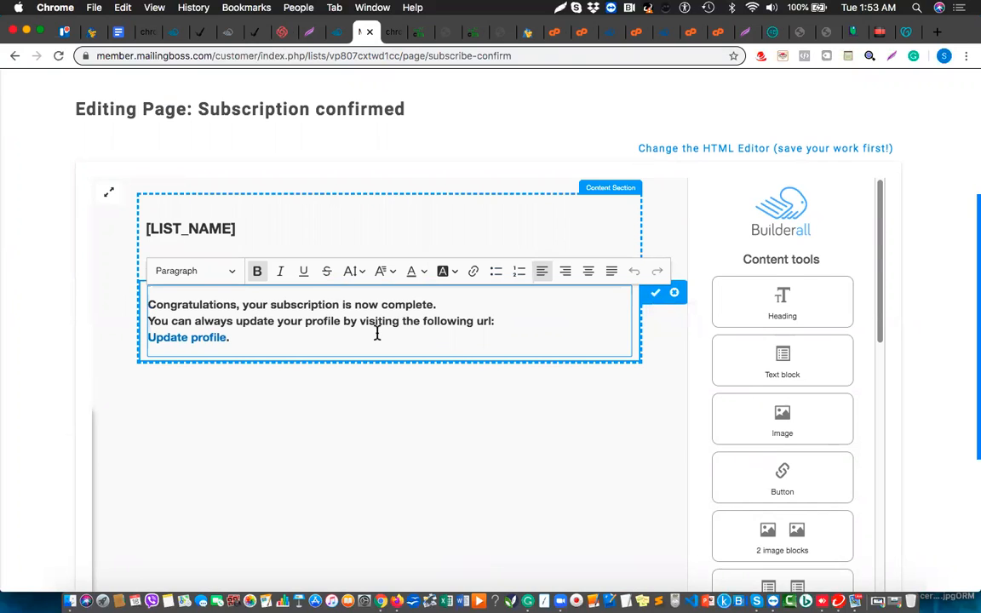
click(587, 273)
scroll(557, 431, down, 1)
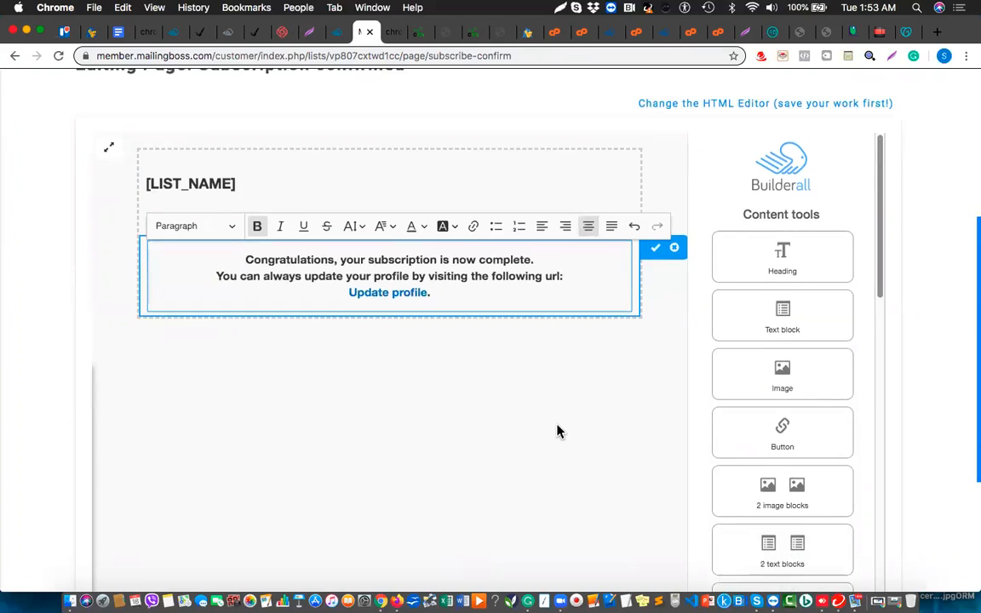
scroll(557, 432, down, 5)
scroll(557, 432, up, 1)
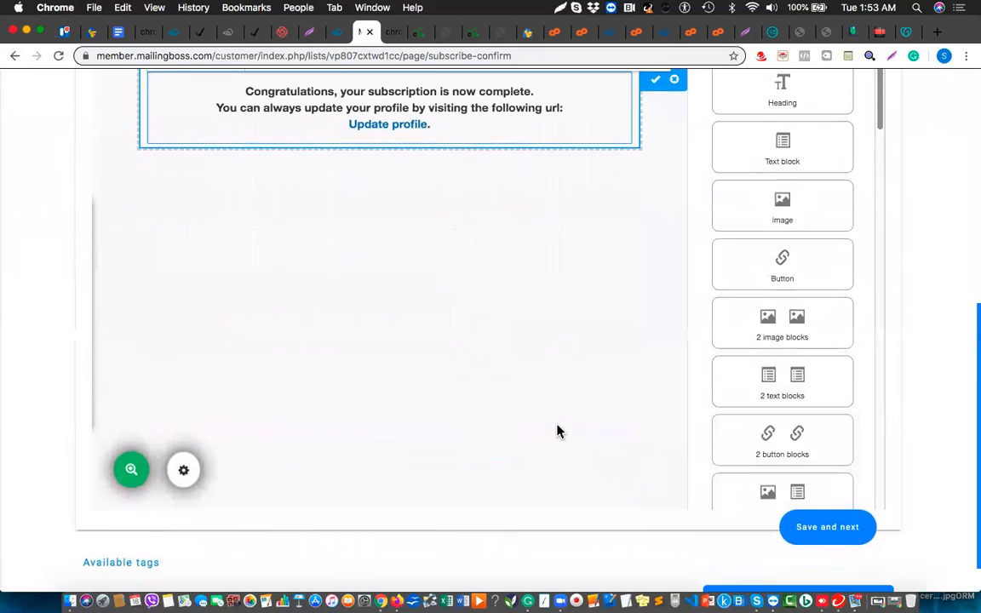
scroll(556, 431, up, 3)
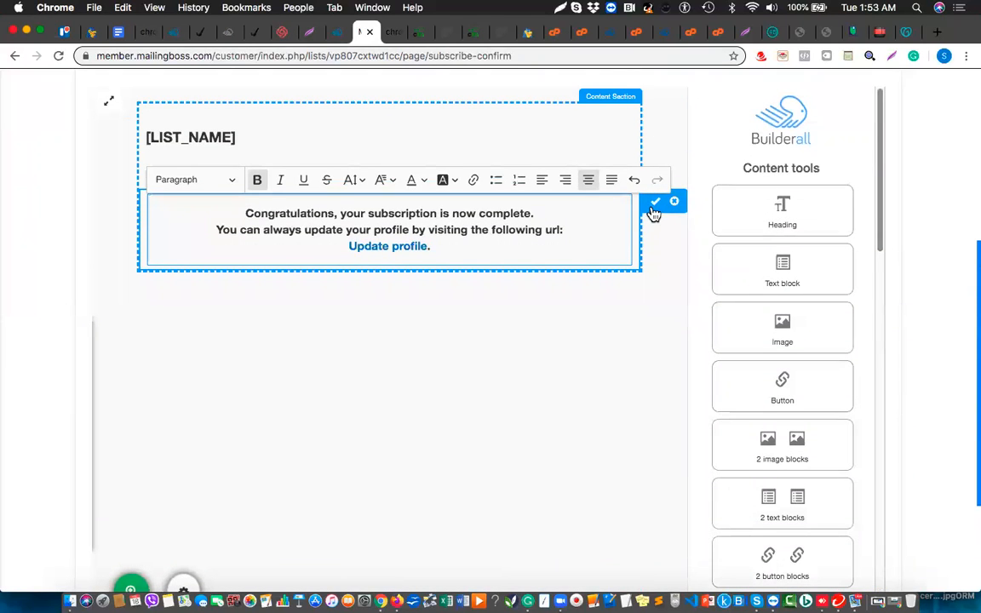
click(654, 204)
Set the Subscription confirmed page's Advanced redirect delay to 2 seconds and save it.
scroll(610, 350, down, 1)
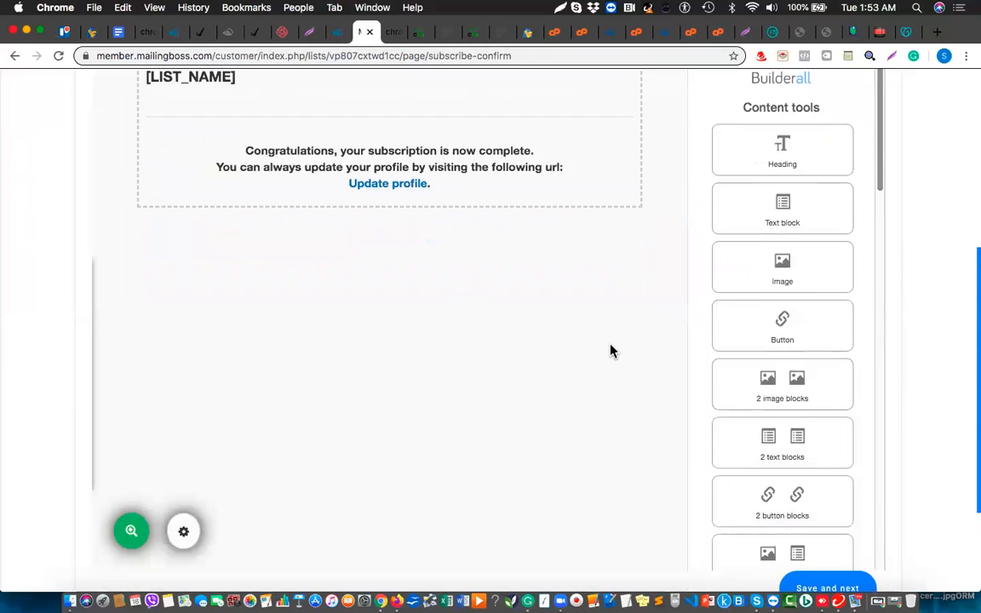
scroll(610, 350, down, 2)
click(760, 556)
scroll(426, 534, down, 5)
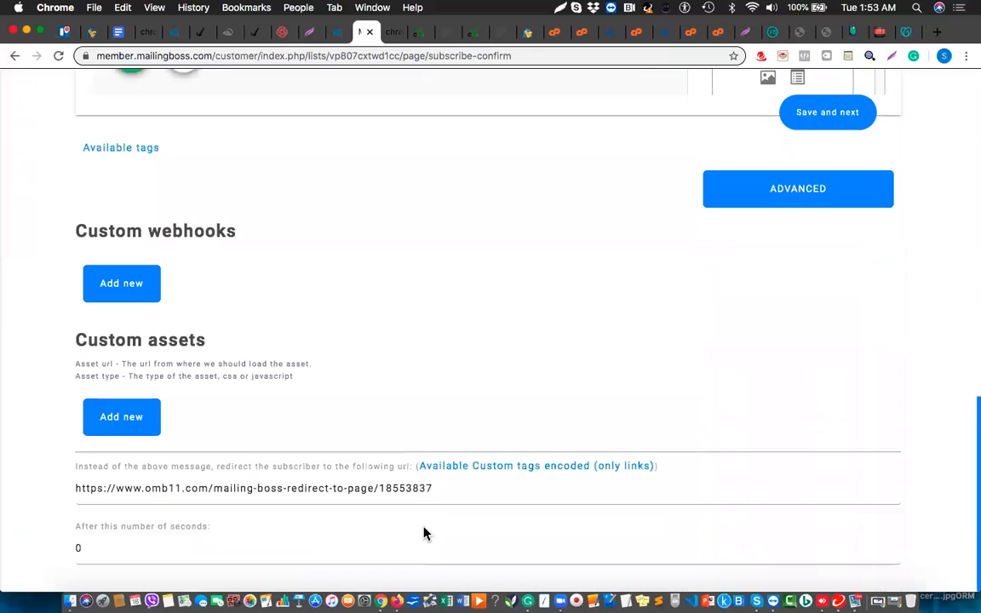
click(108, 539)
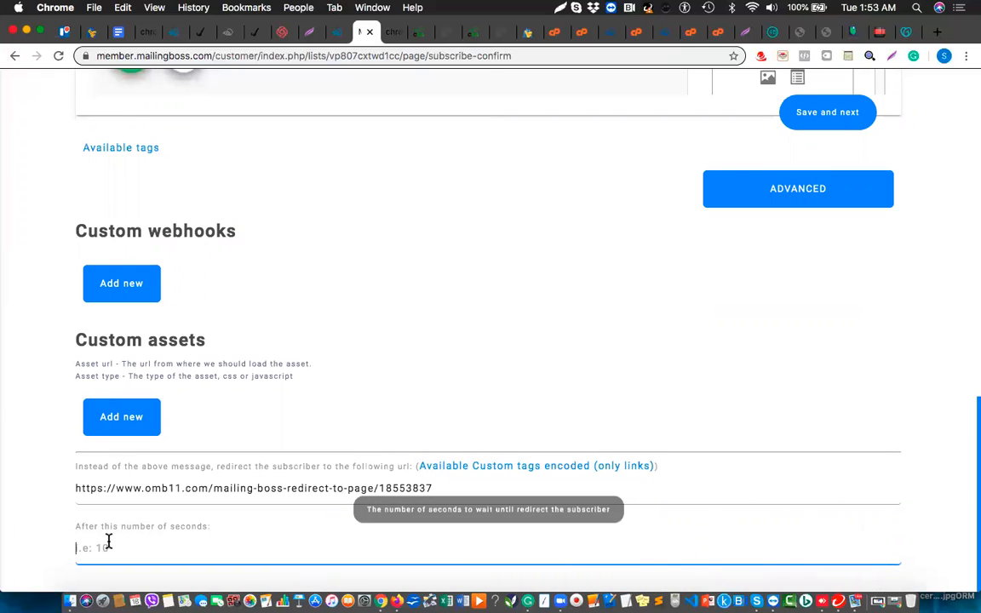
key(XF86AudioLowerVolume)
key(BackSpace)
text(2)
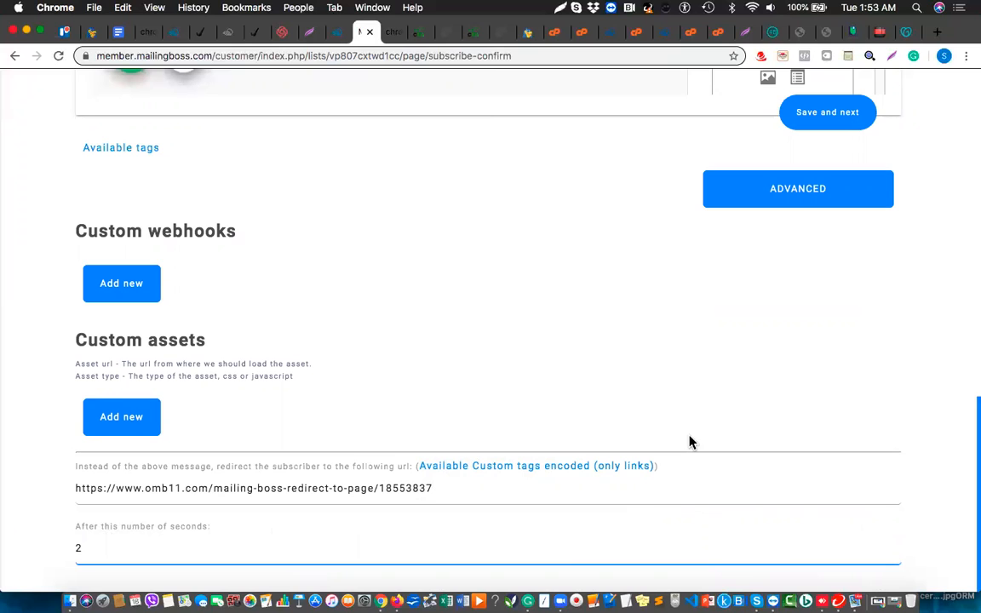
click(814, 123)
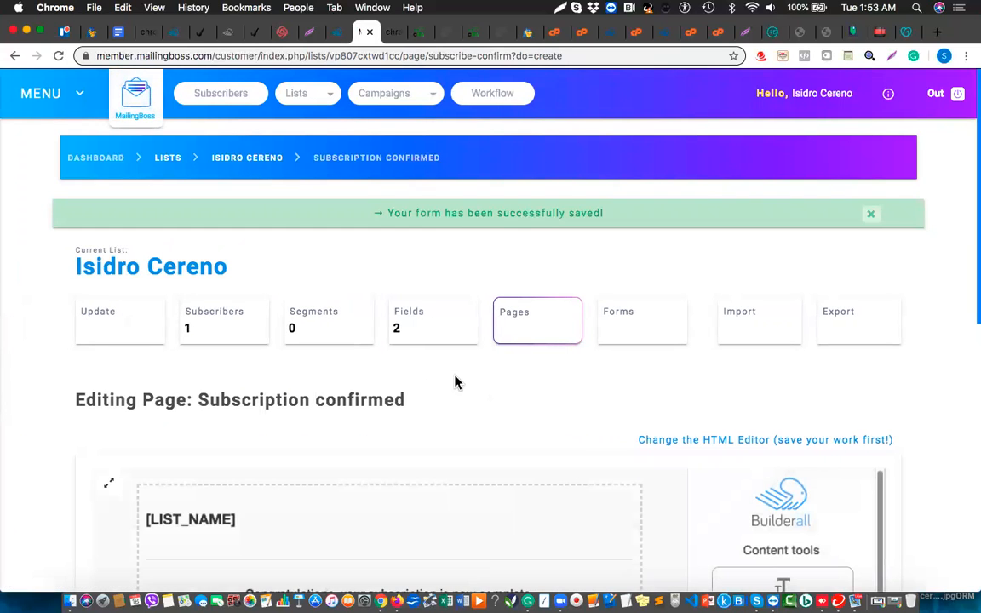
click(528, 324)
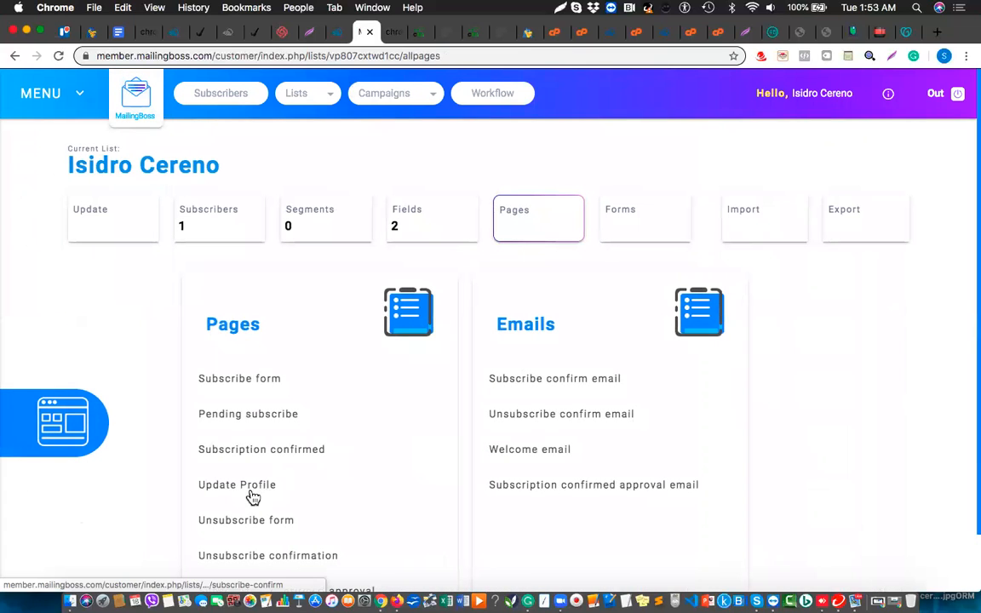
click(271, 452)
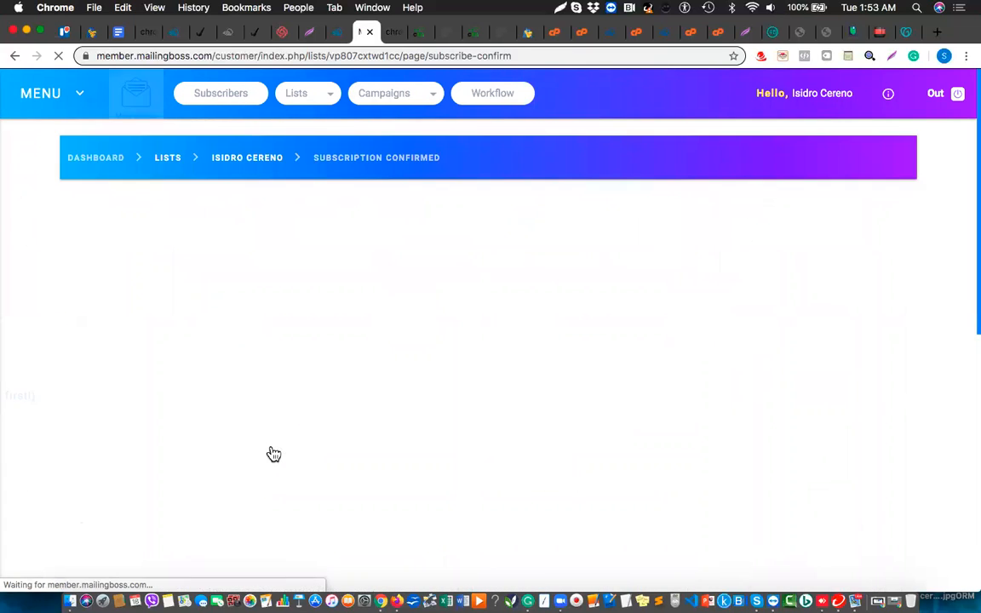
scroll(399, 472, down, 6)
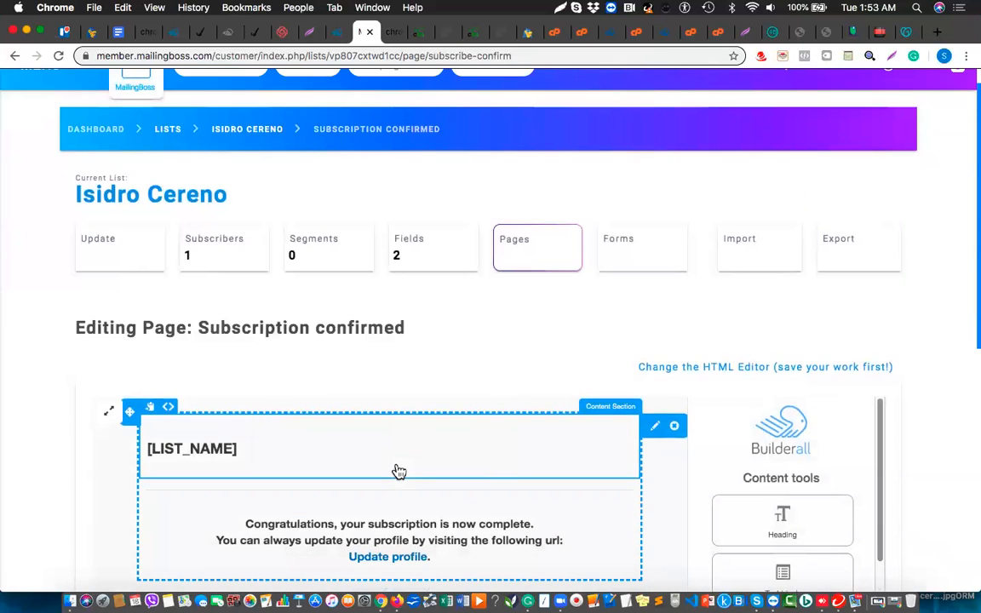
click(821, 559)
scroll(578, 565, down, 5)
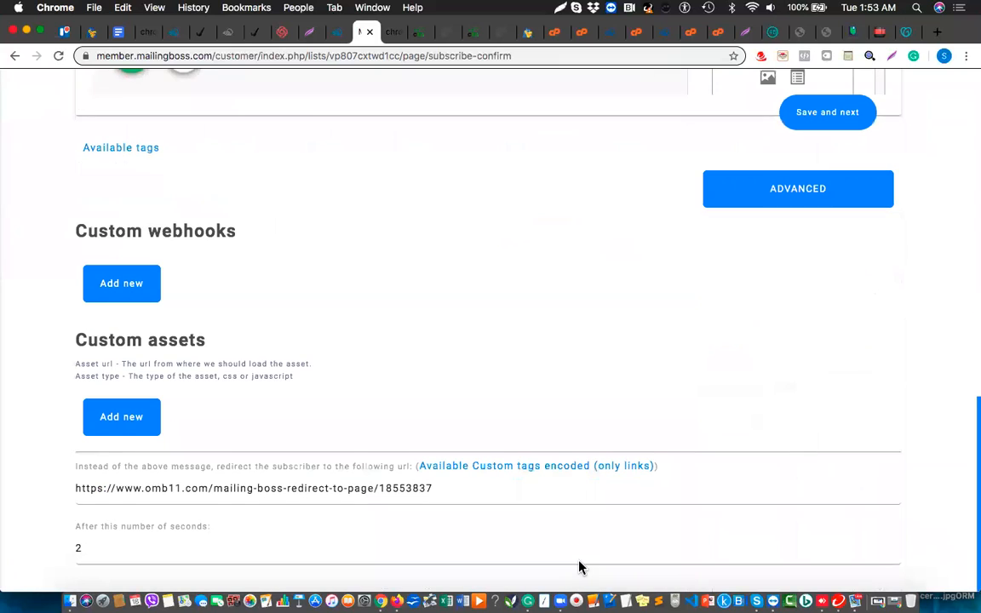
click(409, 488)
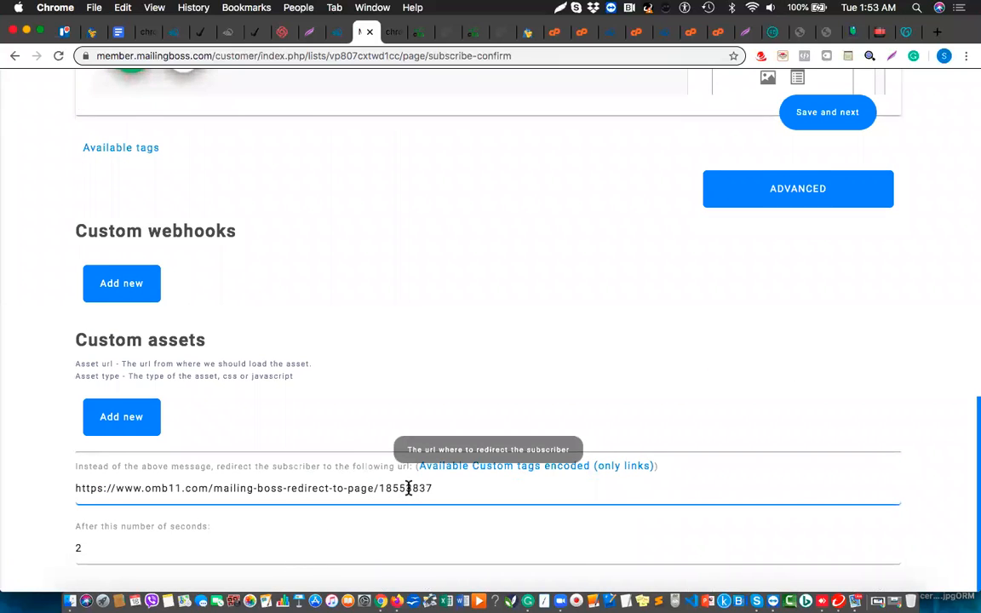
triple_click(408, 488)
key(super+c)
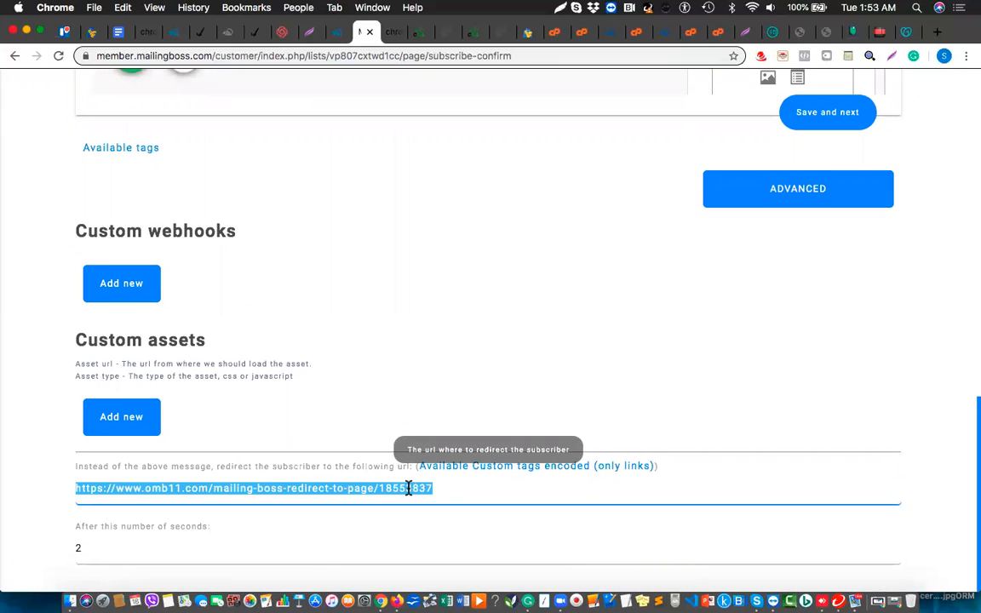
scroll(567, 287, up, 10)
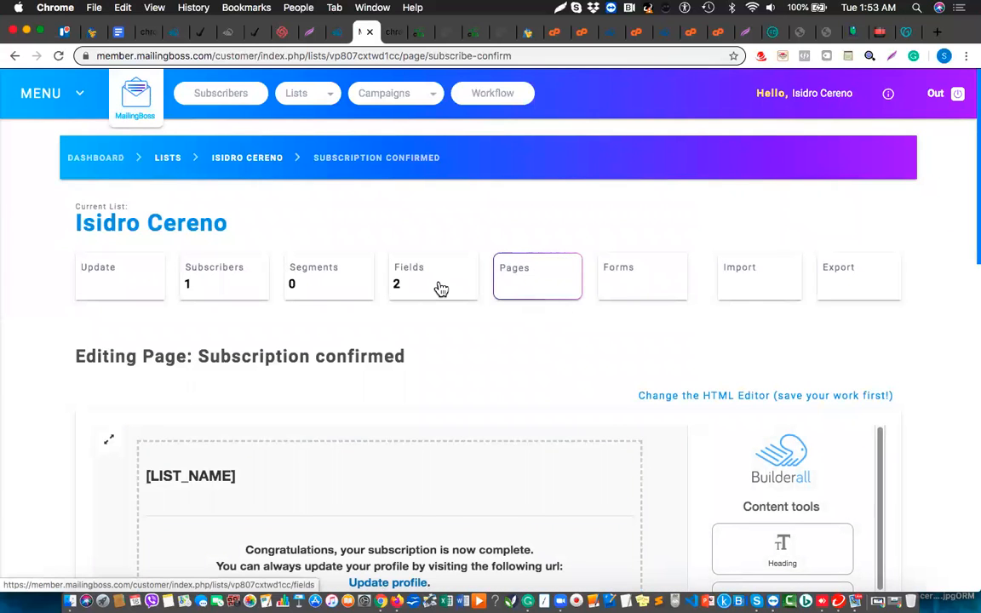
click(525, 284)
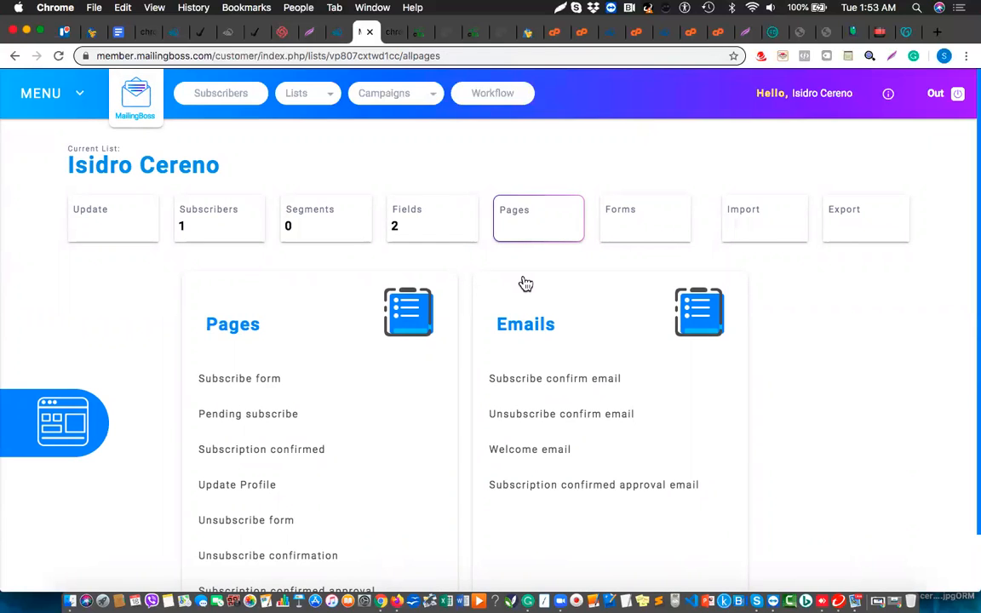
Open the Update Profile page and expand its Advanced settings.
click(225, 490)
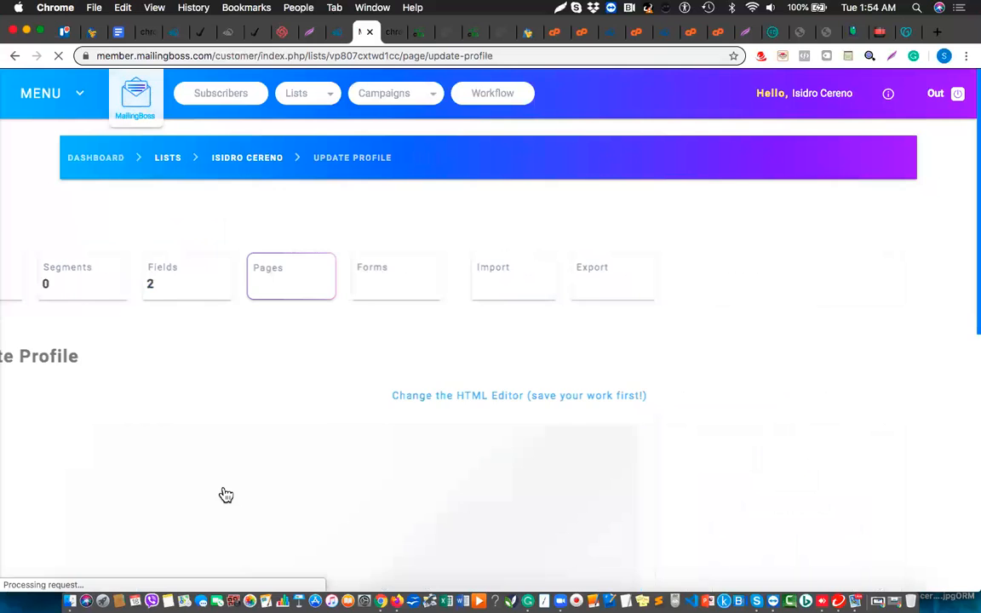
scroll(225, 494, down, 10)
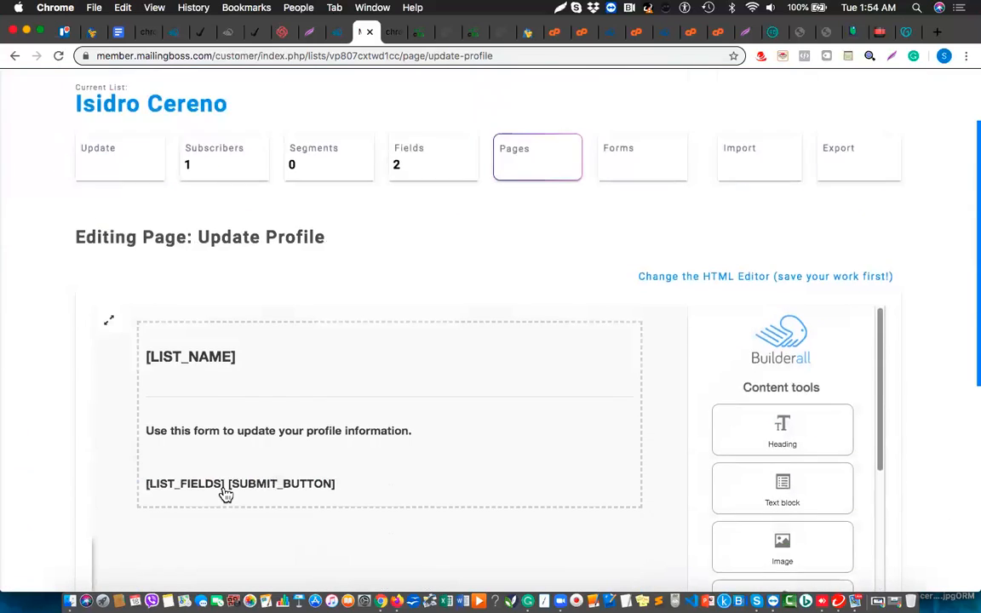
scroll(225, 494, up, 2)
scroll(226, 495, down, 2)
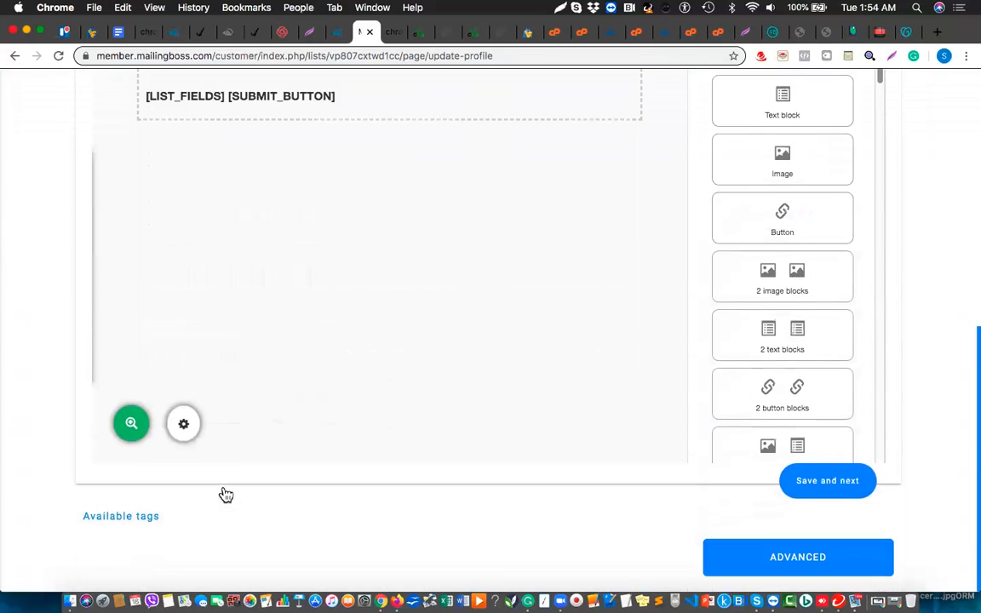
click(794, 558)
scroll(457, 464, down, 7)
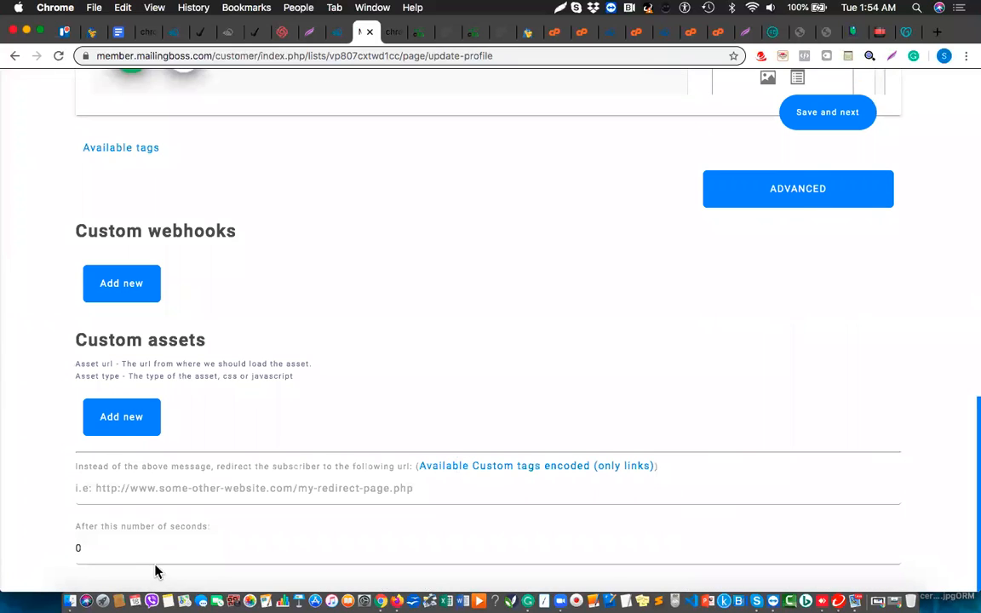
Set a 2-second delay, paste the omb11 redirect URL, and save the page.
click(113, 537)
key(BackSpace)
text(2)
click(93, 487)
key(super+v)
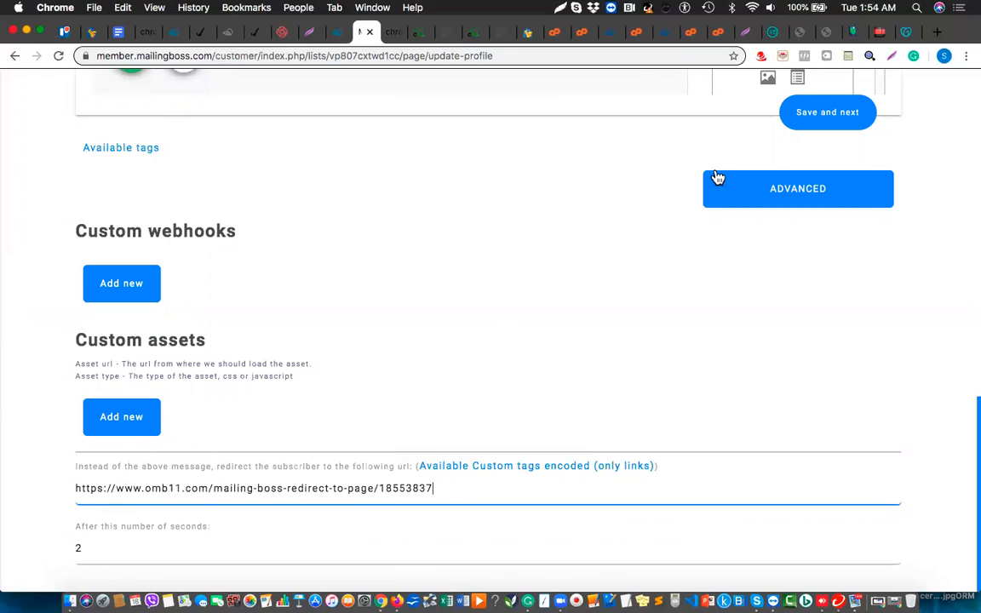
click(843, 120)
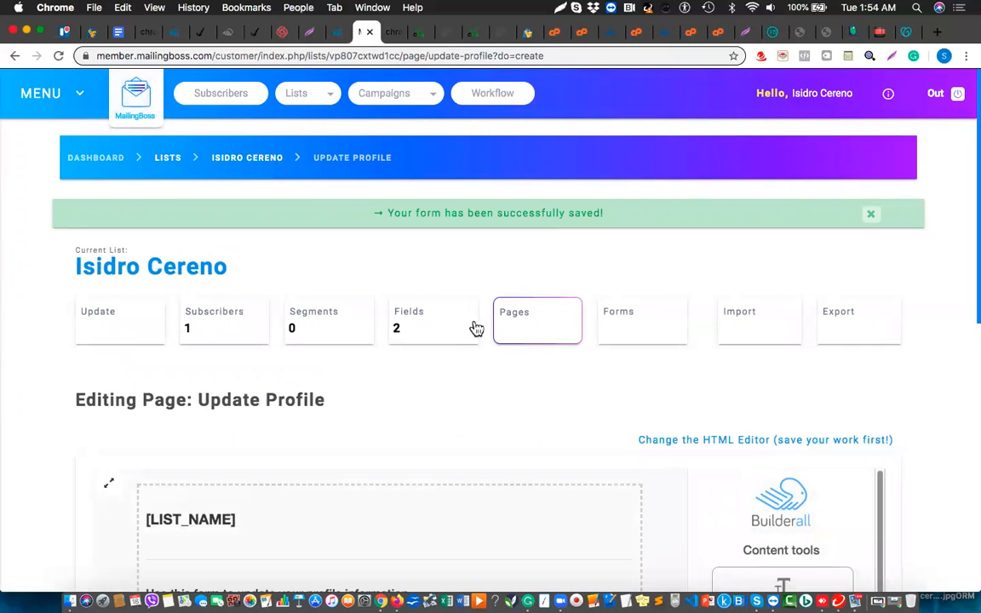
click(542, 328)
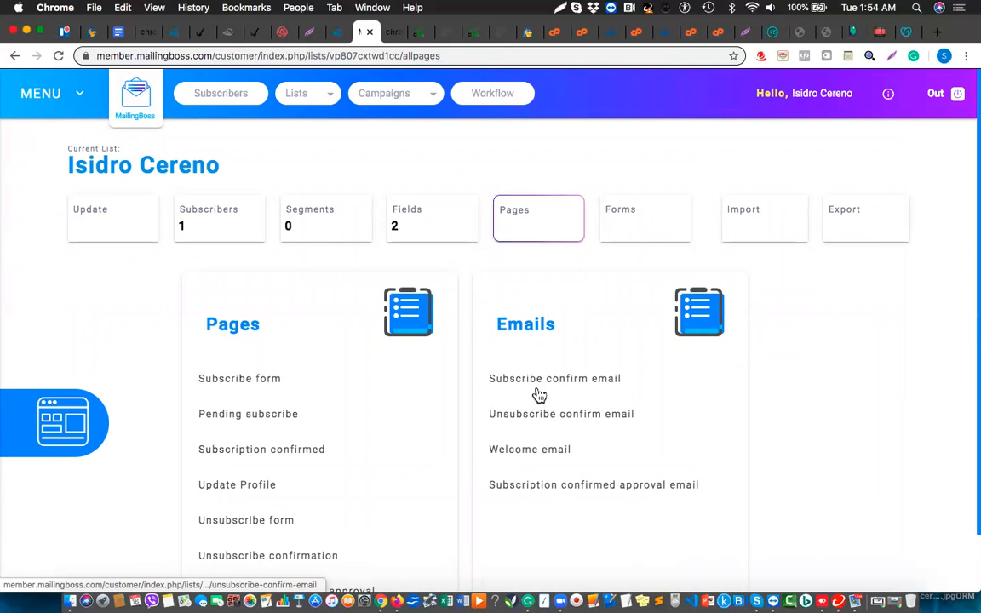
Return to MailingBoss's Lists overview showing all five email lists.
scroll(542, 484, down, 2)
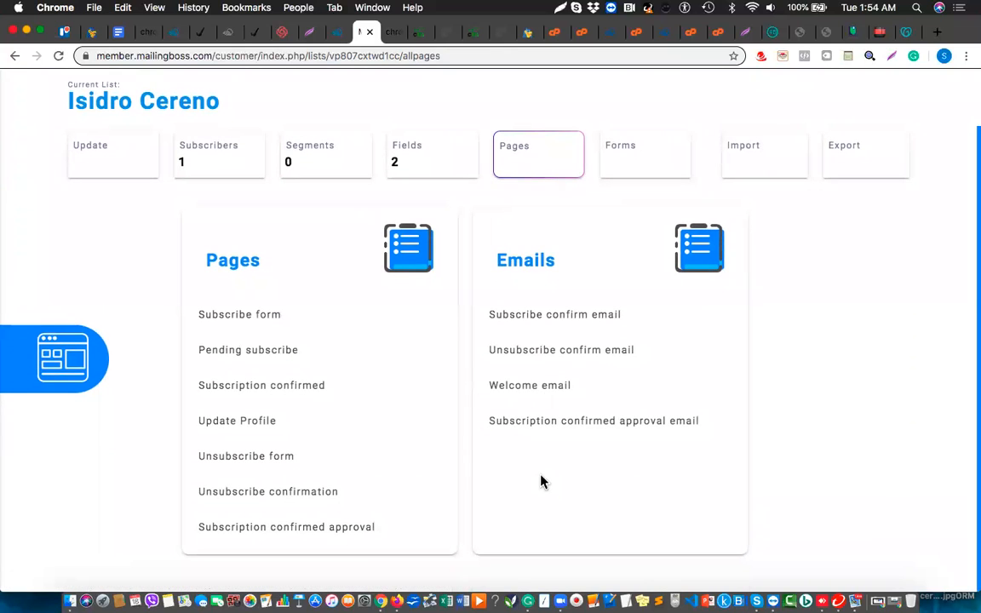
scroll(534, 341, up, 2)
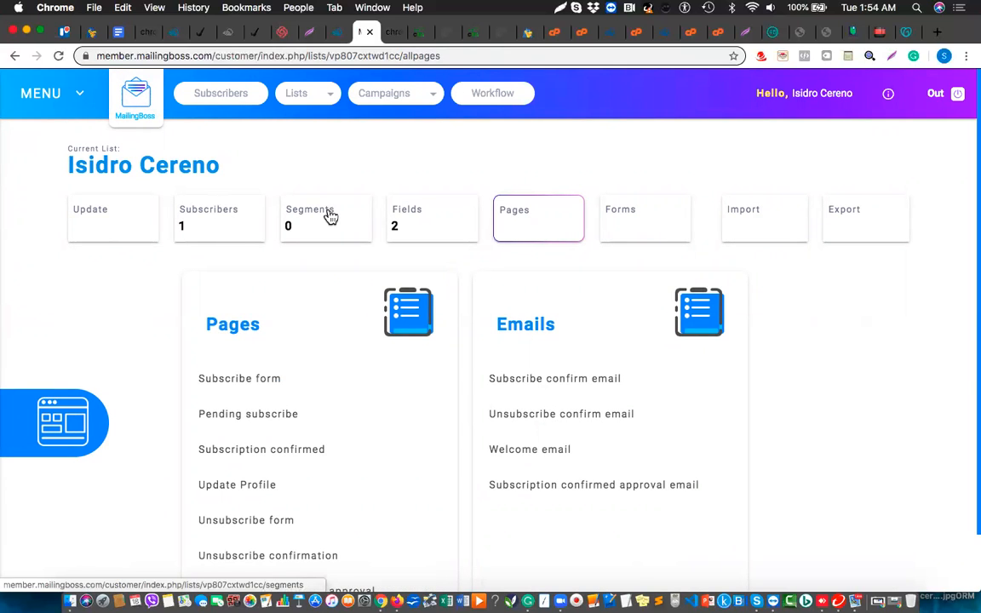
click(311, 102)
click(291, 102)
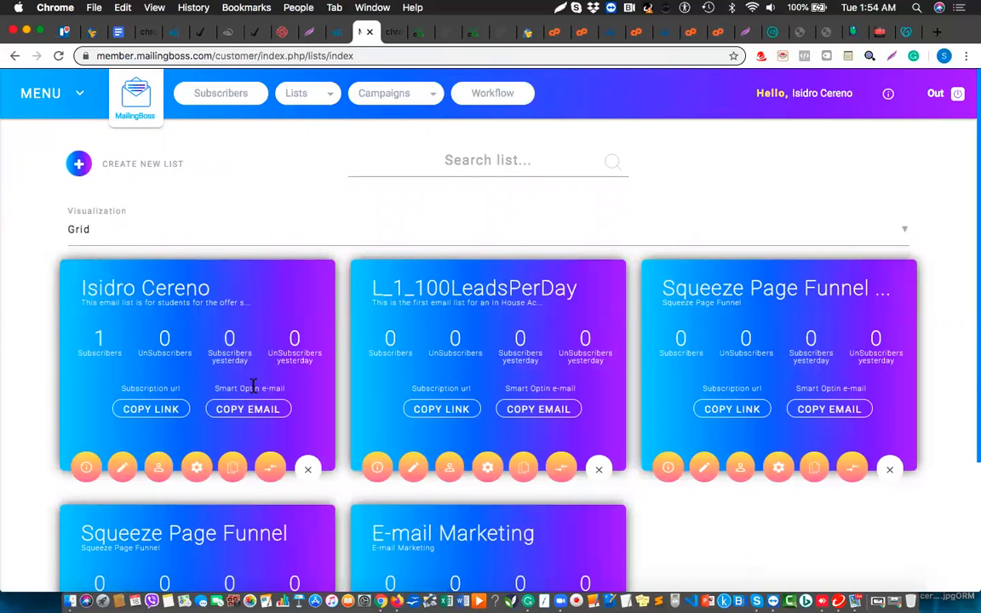
scroll(264, 366, down, 2)
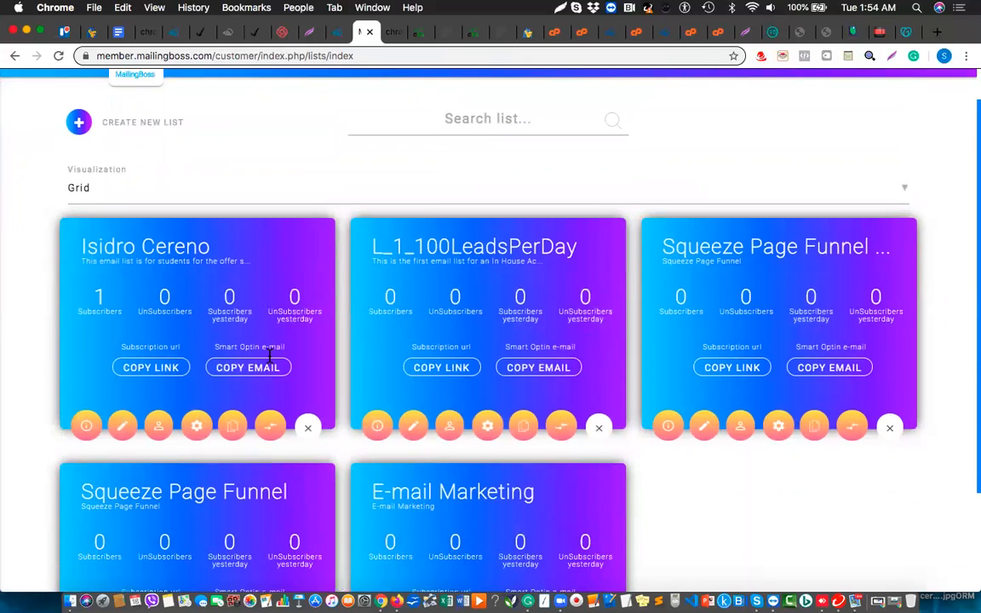
scroll(269, 356, down, 3)
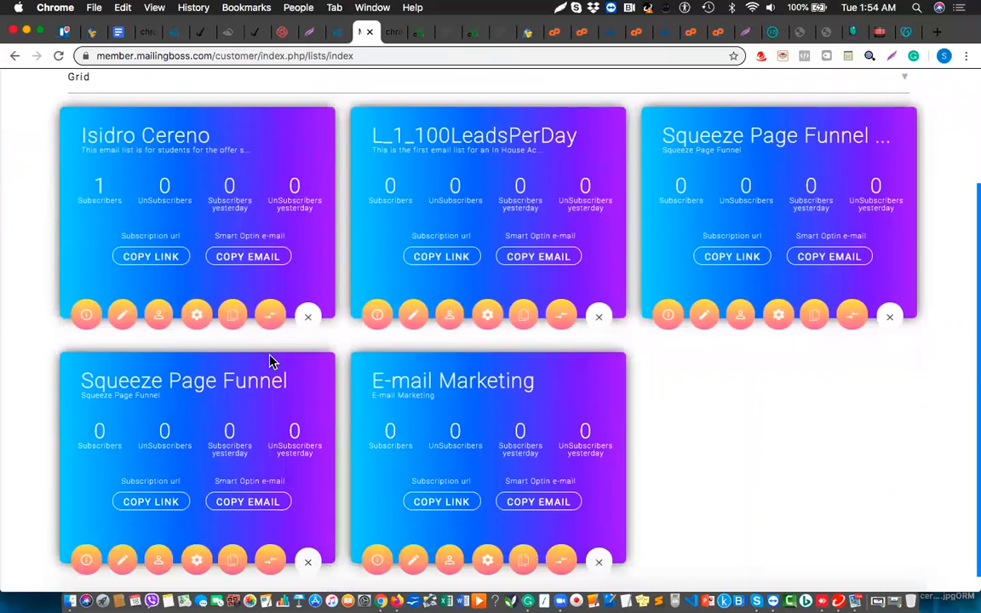
scroll(269, 361, down, 1)
scroll(269, 356, up, 3)
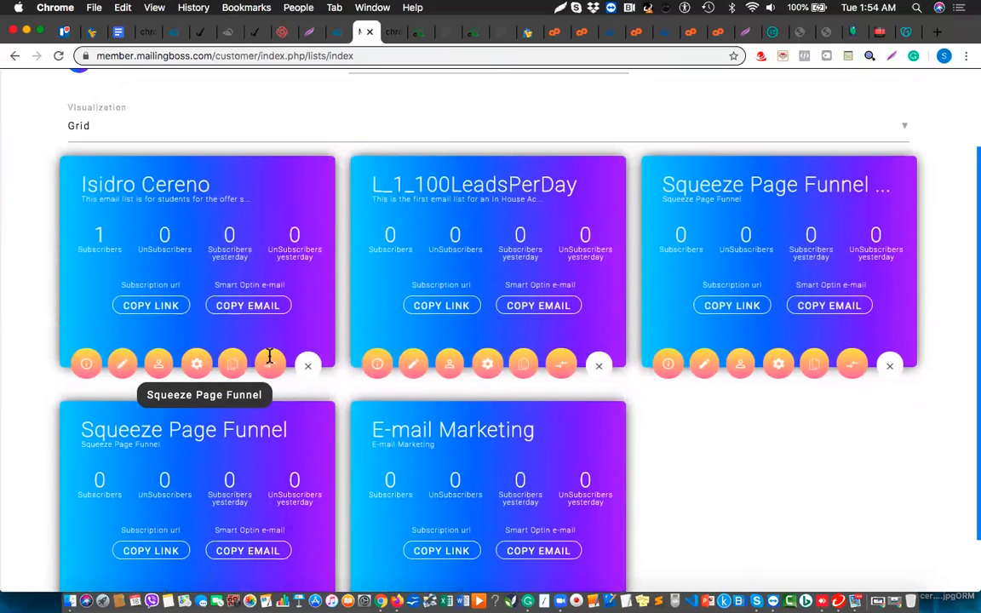
click(159, 370)
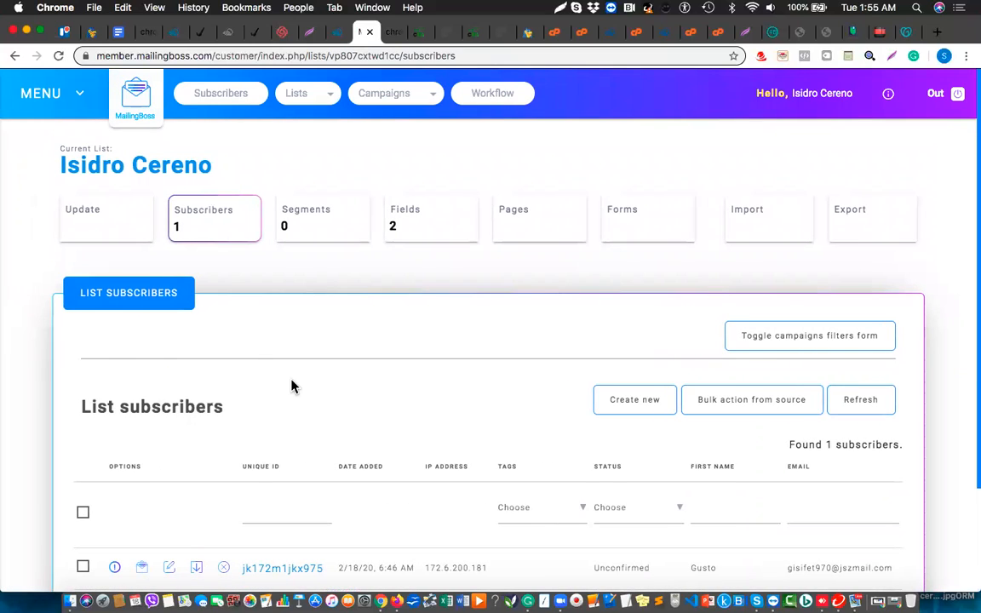
scroll(291, 386, down, 3)
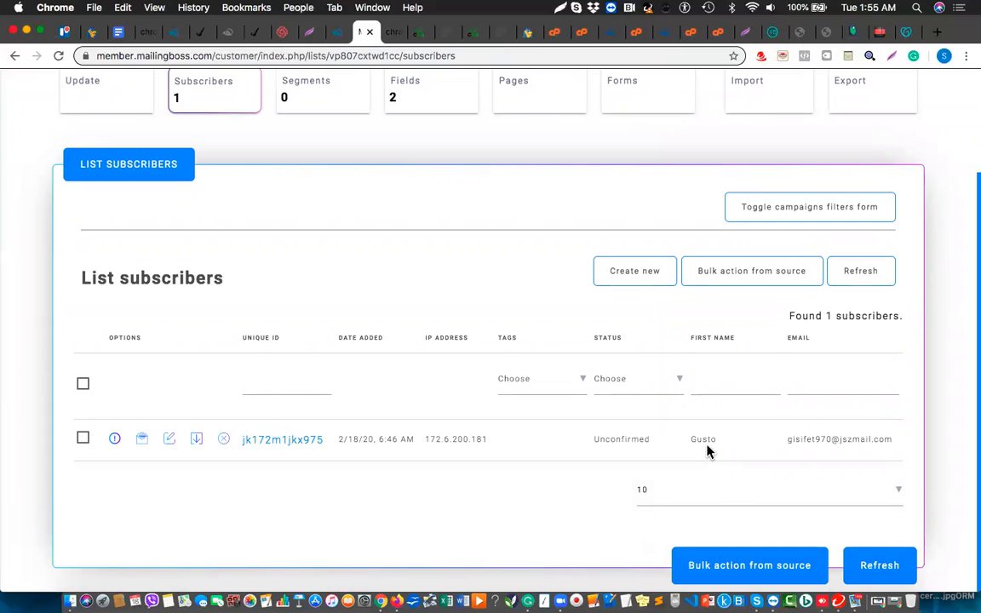
scroll(595, 437, up, 3)
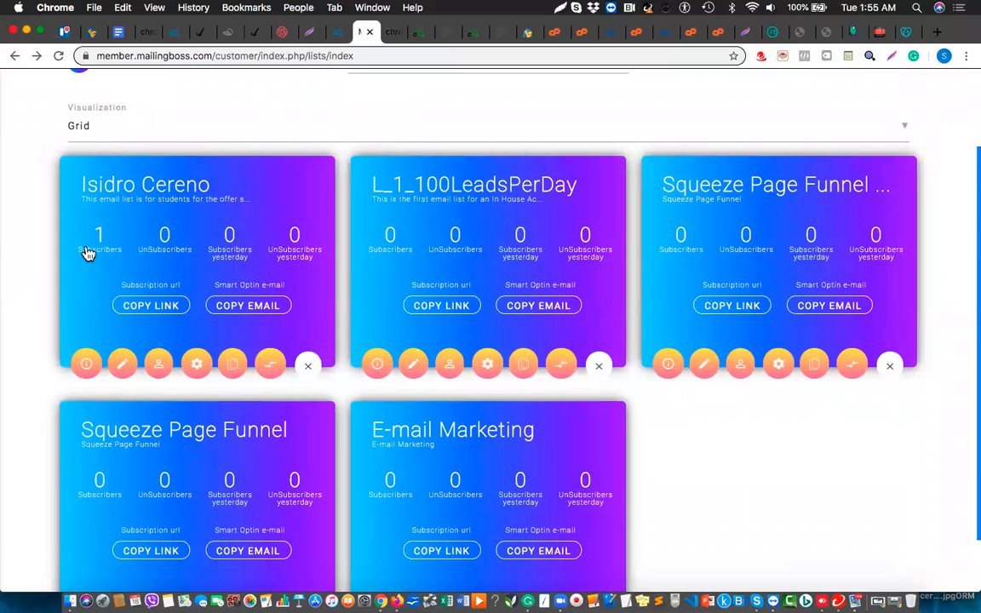
click(122, 367)
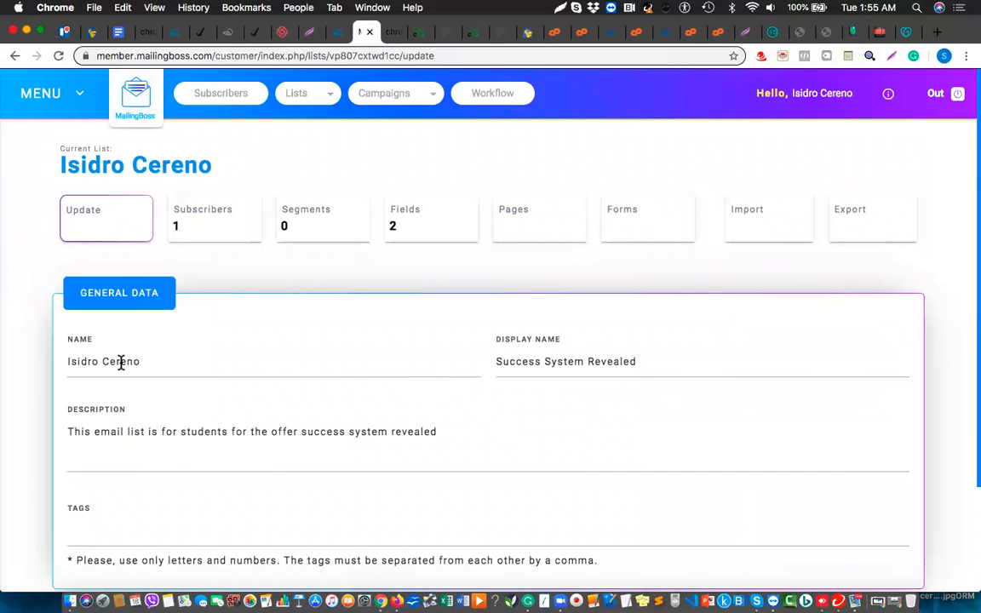
Rename the first mailing list to '18th Feb - Success System' and save the changes.
click(120, 361)
drag(146, 361, 63, 366)
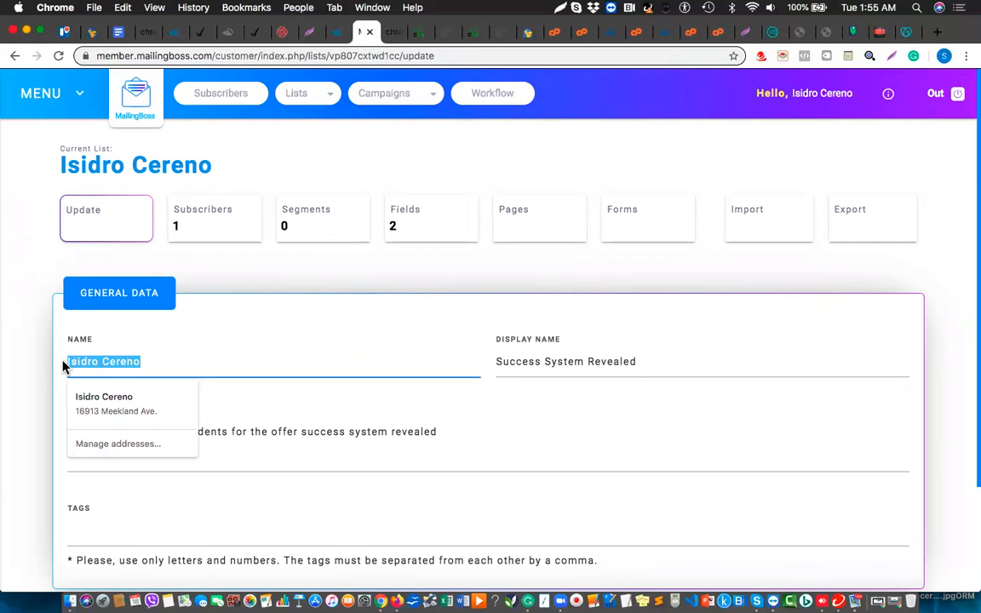
key(BackSpace)
text(Success System)
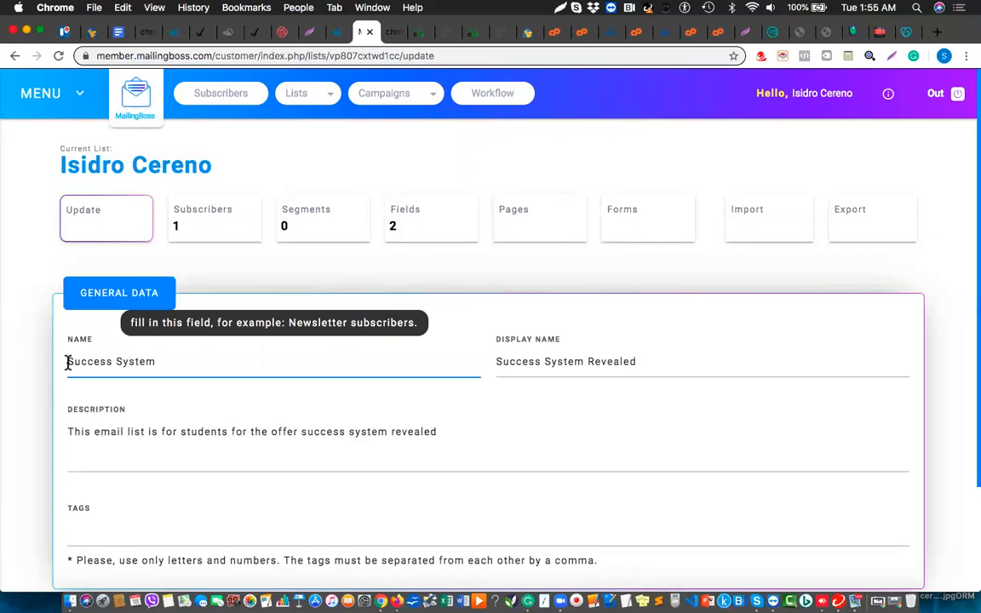
text(18th Feb)
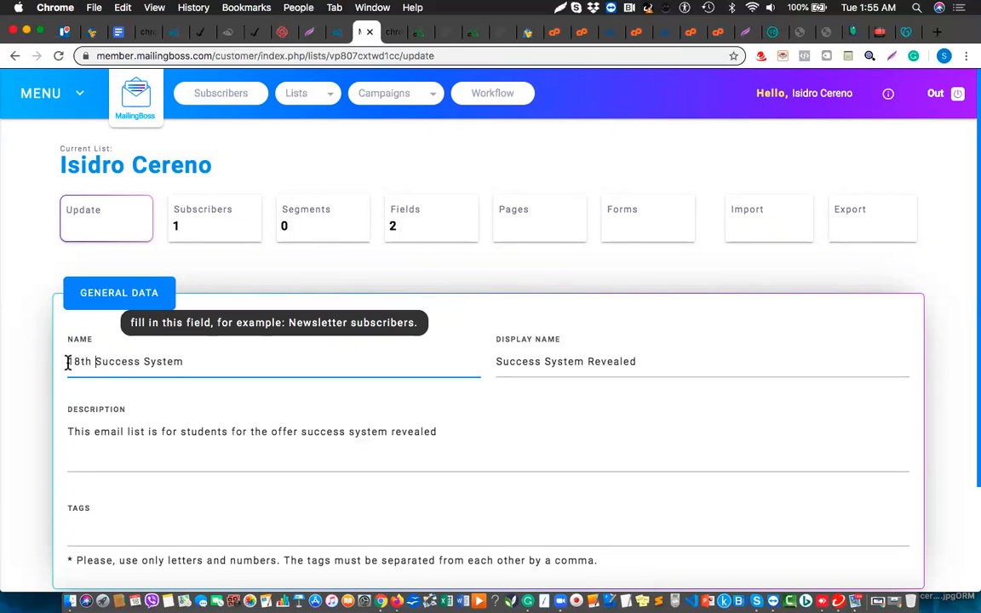
text( -)
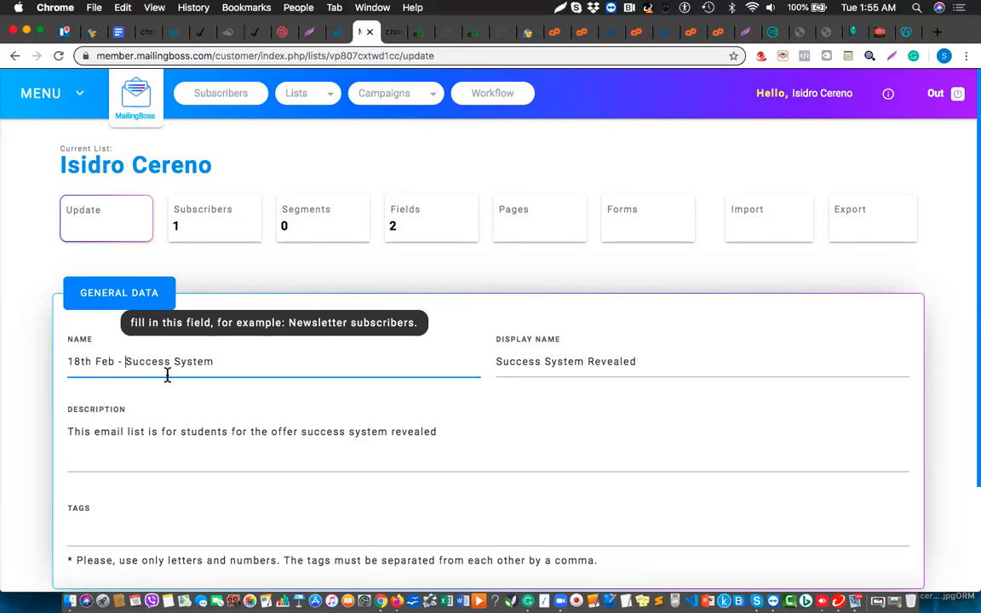
scroll(340, 449, down, 2)
scroll(339, 449, down, 2)
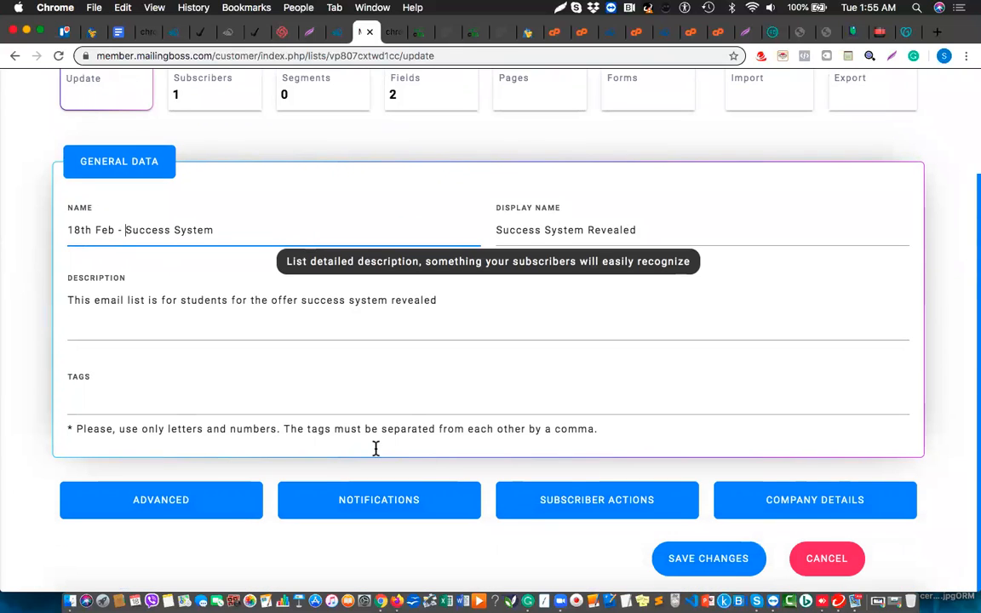
click(721, 560)
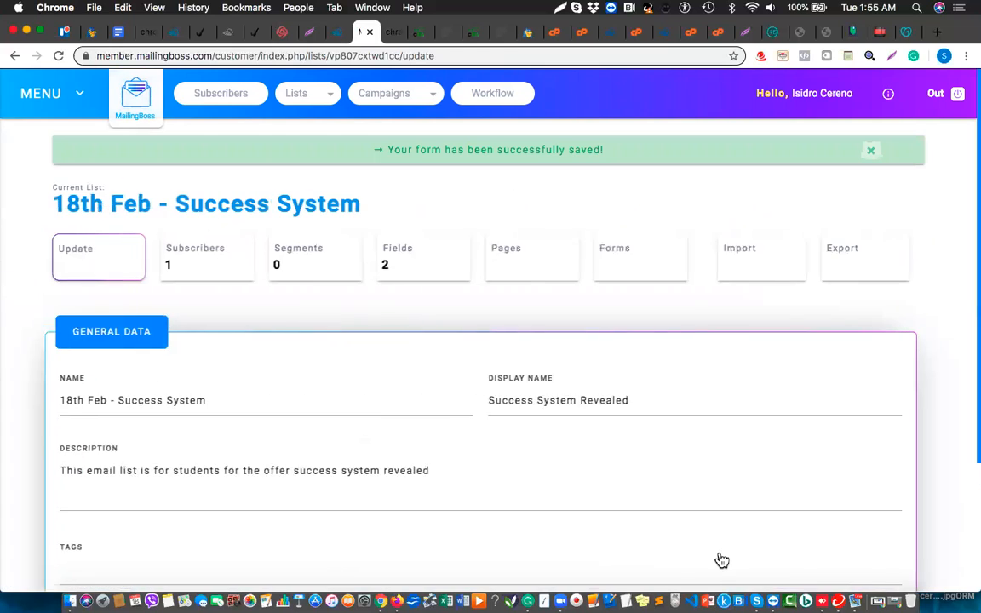
Return to the Lists overview via Lists > Lists, then open a new browser tab.
click(297, 102)
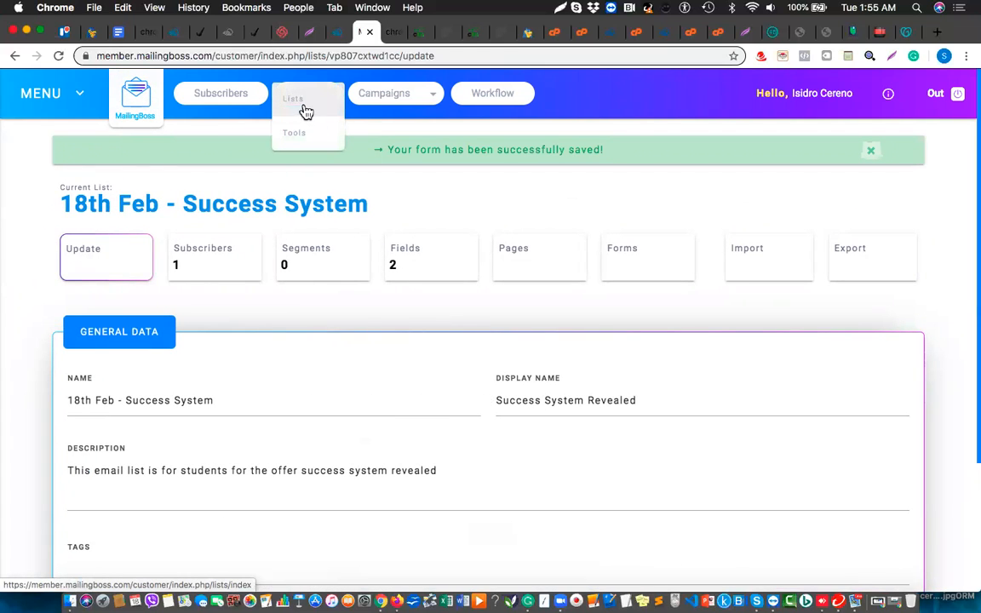
click(300, 103)
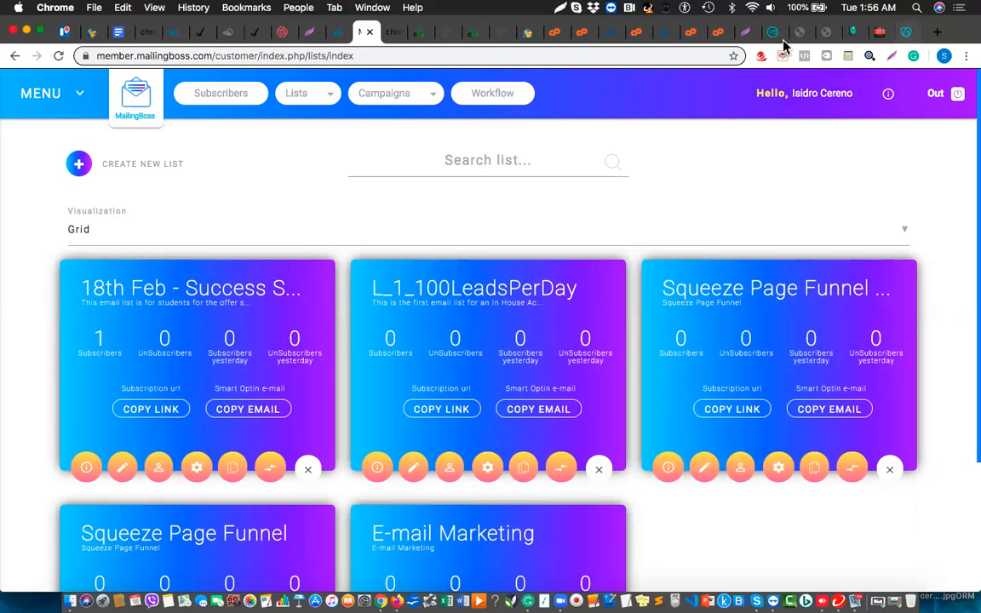
click(936, 34)
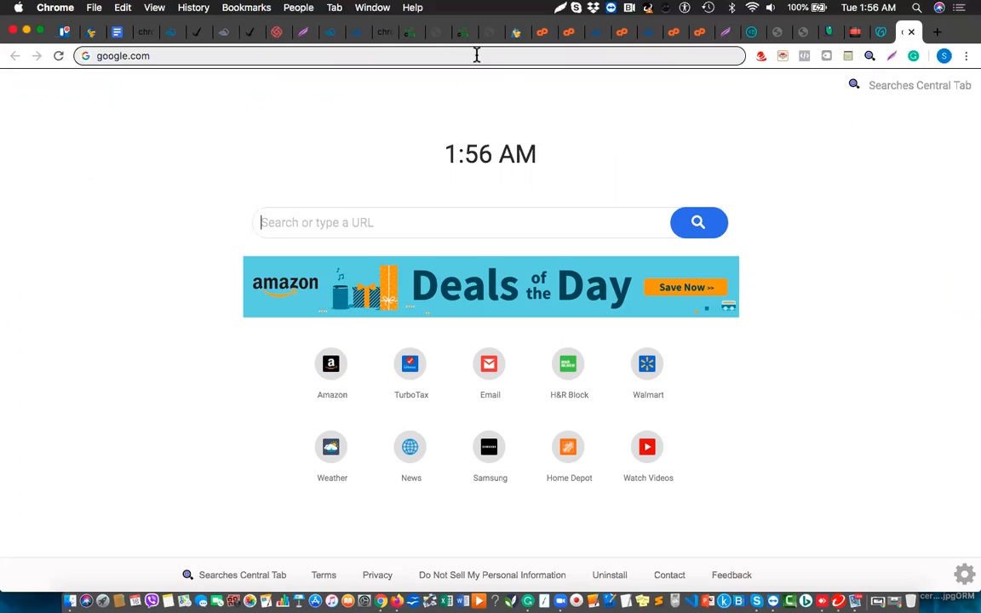
Load google.com in the new tab.
click(477, 56)
key(Return)
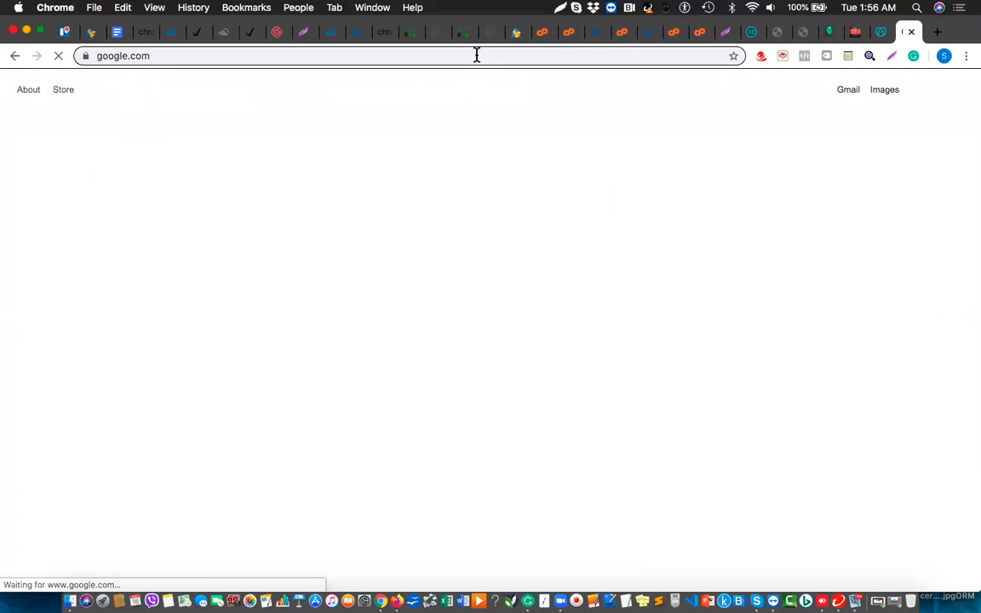